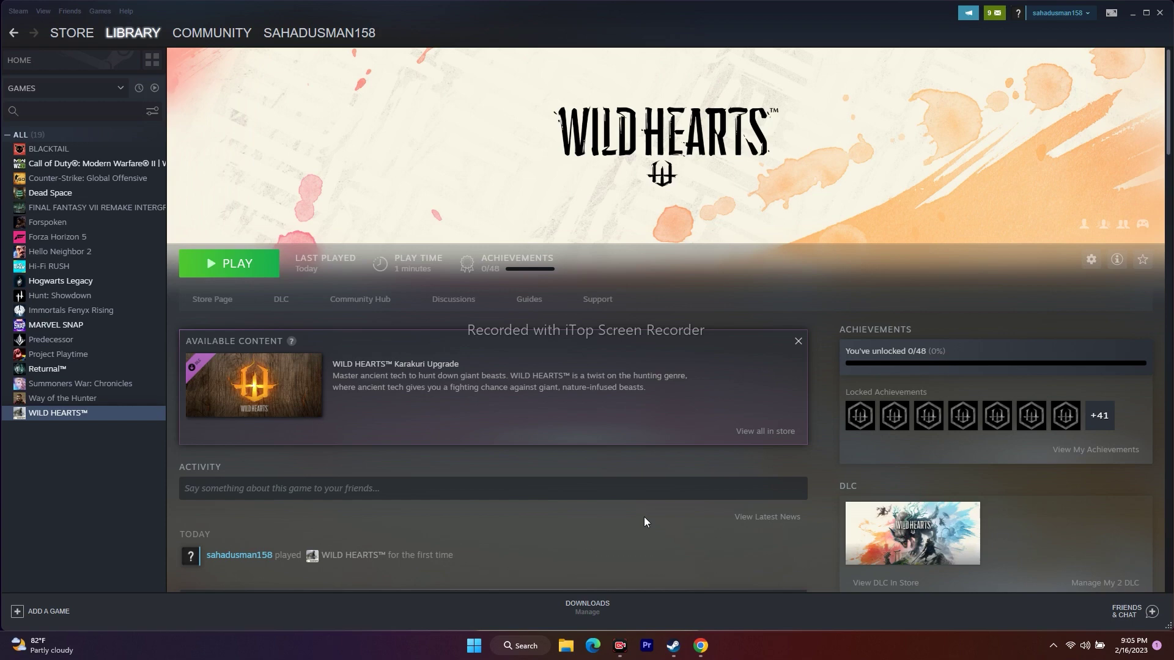
Step: Display the computer's power options, including Restart, and dismiss them without choosing one
left_click(475, 647)
left_click(738, 604)
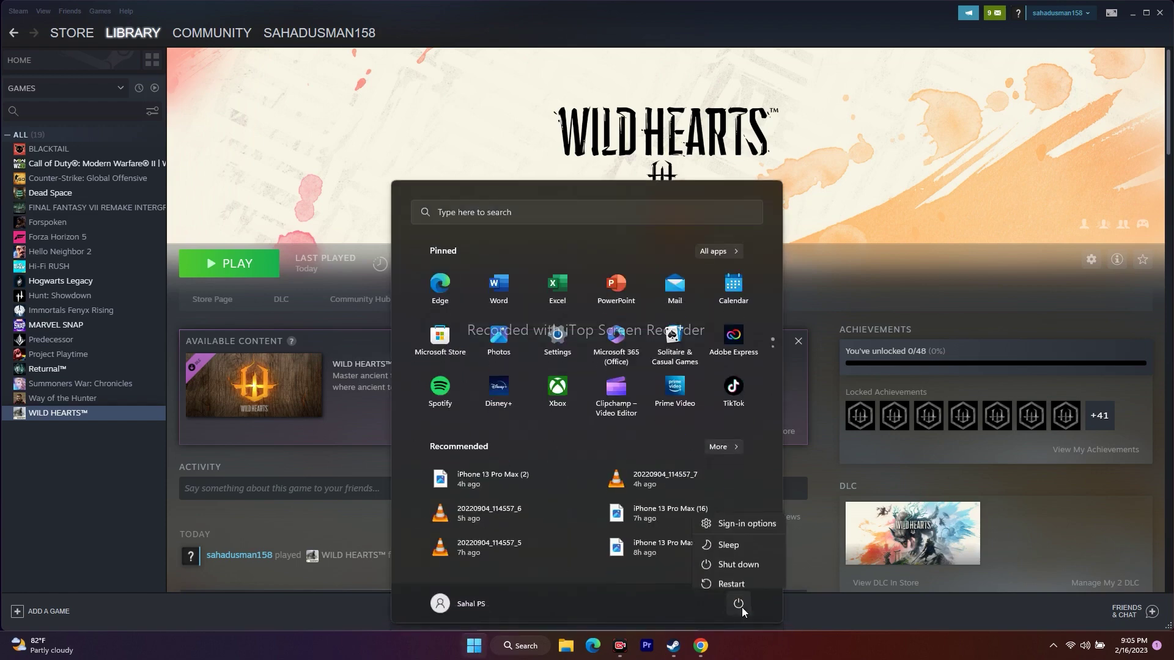
left_click(806, 614)
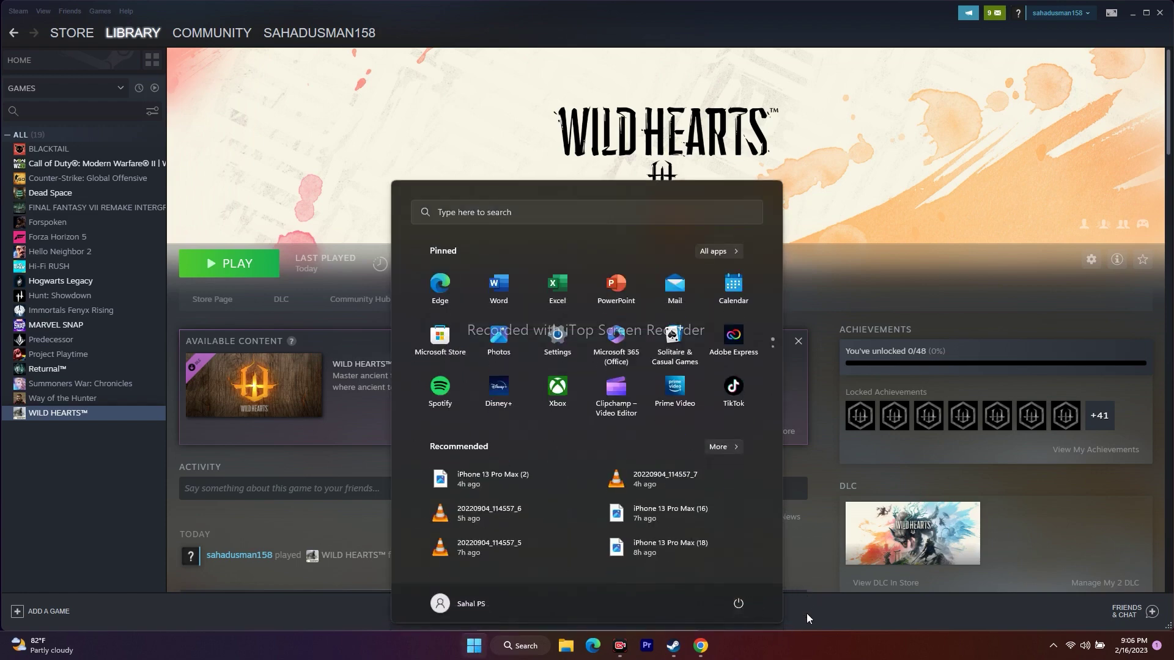
left_click(821, 620)
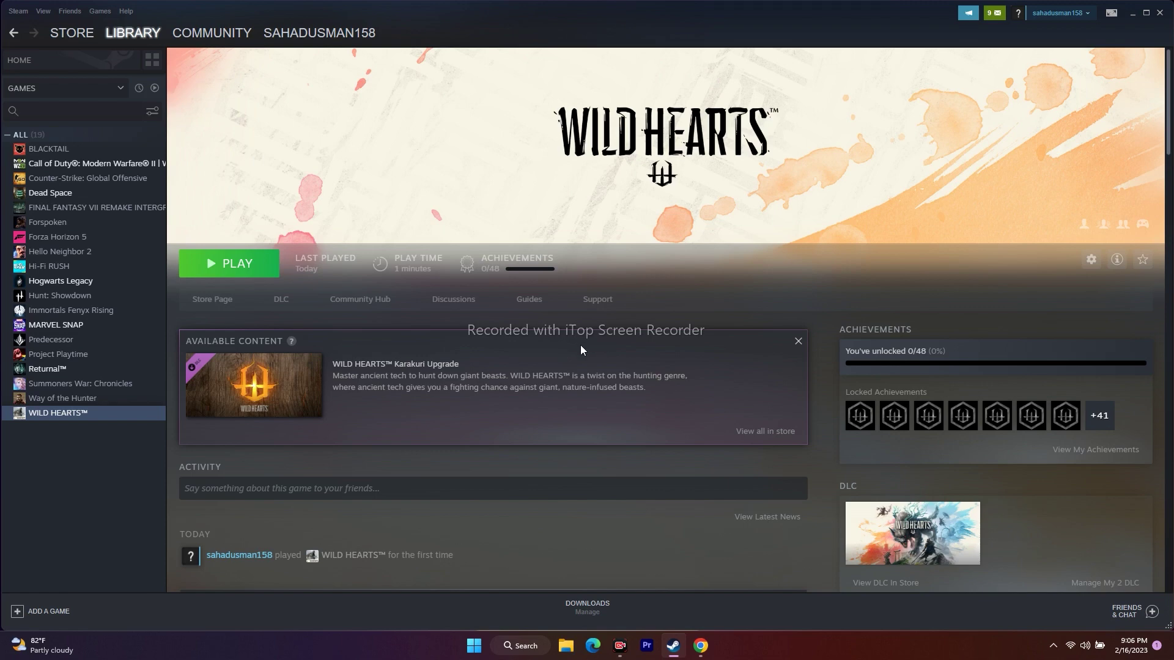
Step: Examine the local files properties of WILD HEARTS, including the file integrity verification option, and minimize Steam
right_click(68, 415)
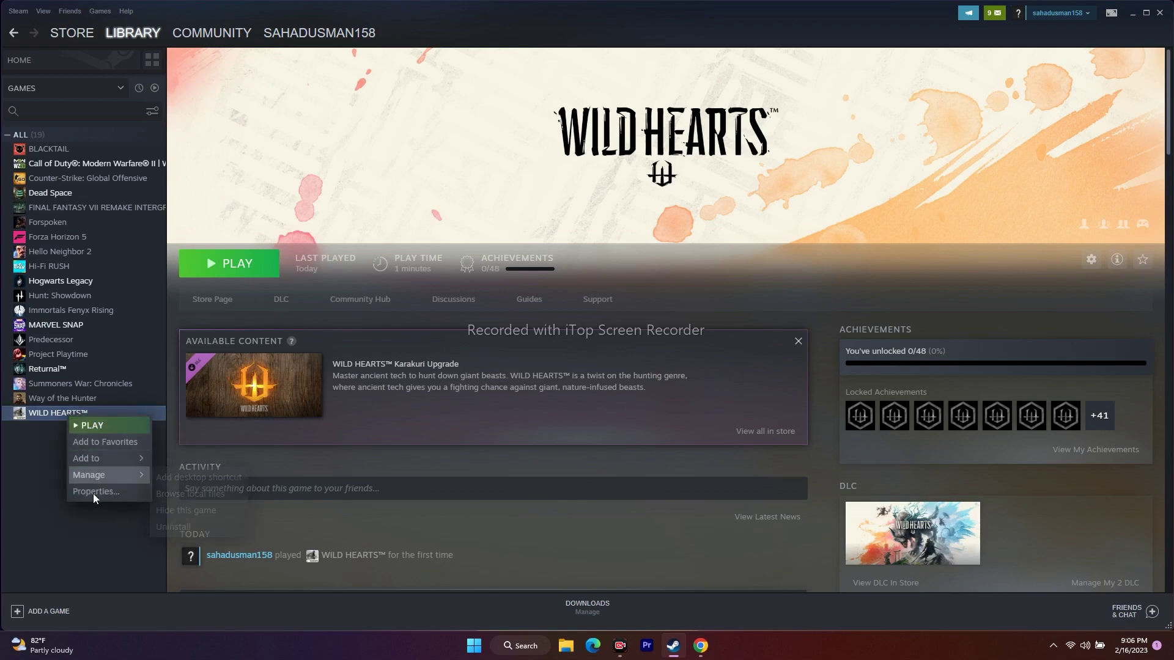
left_click(103, 493)
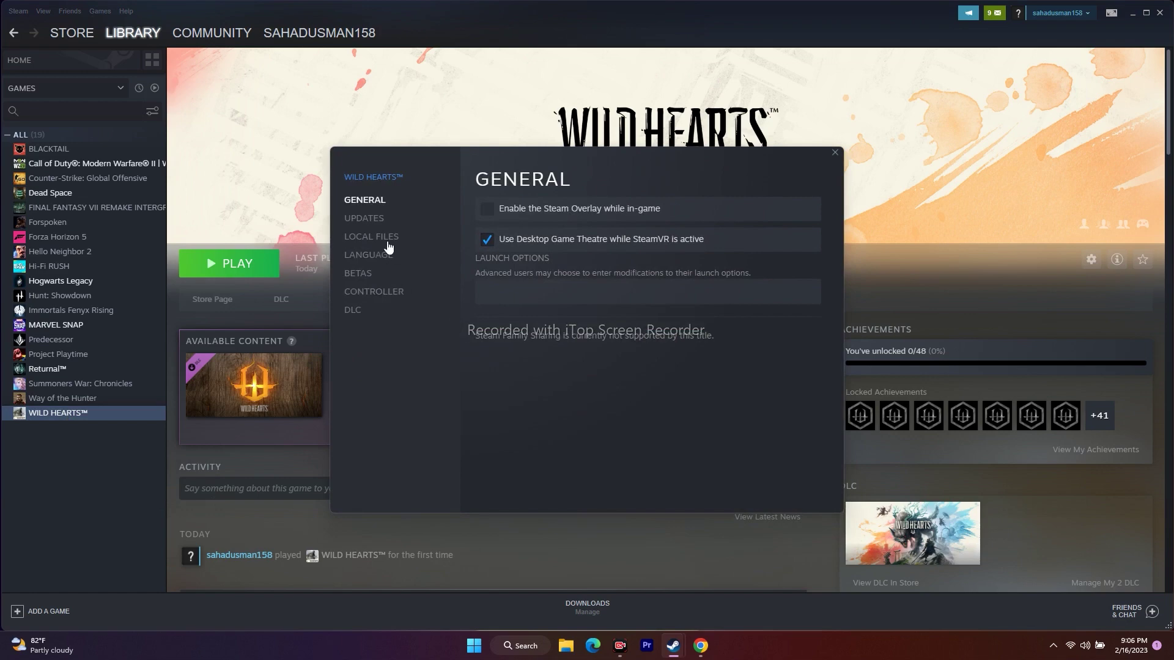
left_click(388, 239)
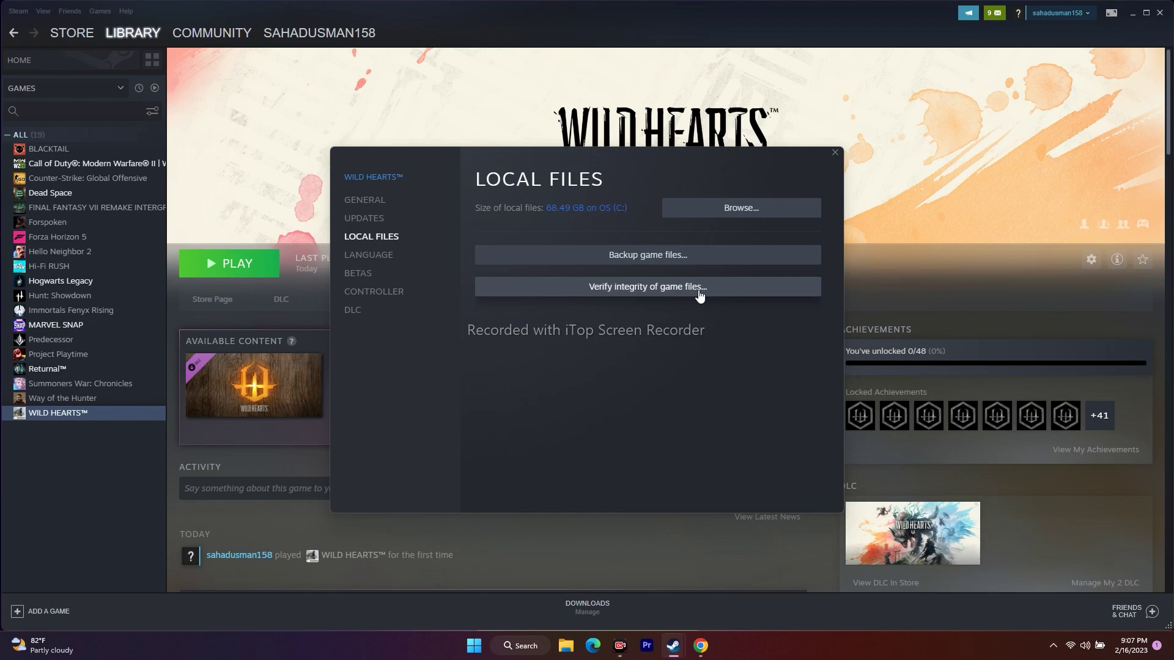
left_click(836, 152)
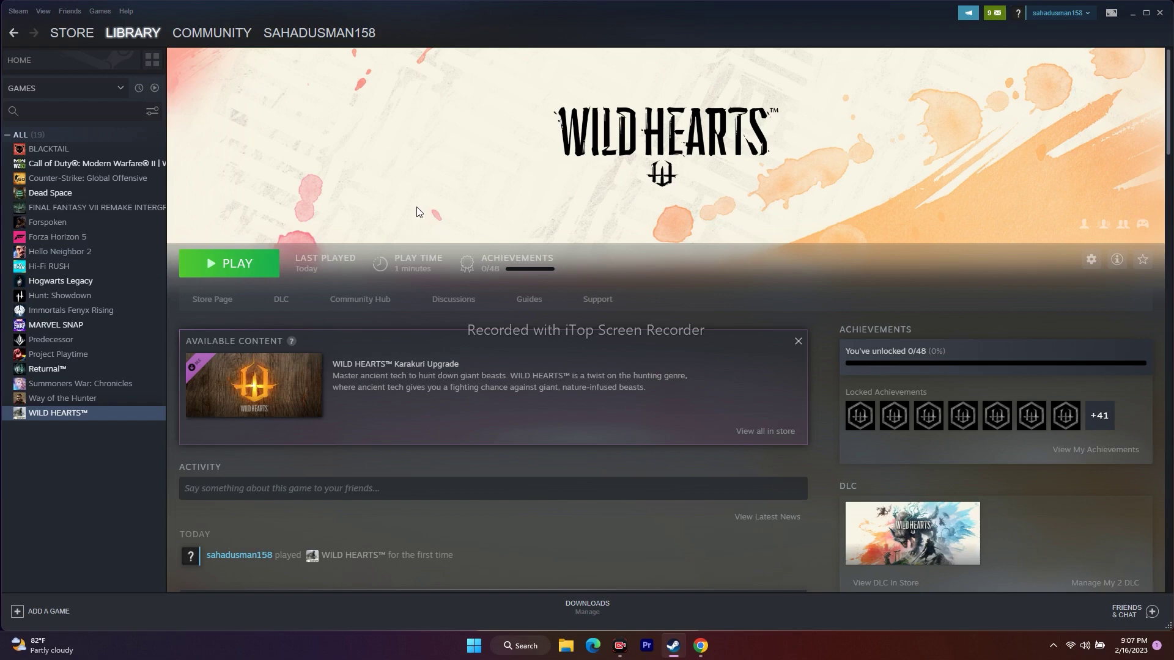
left_click(1131, 13)
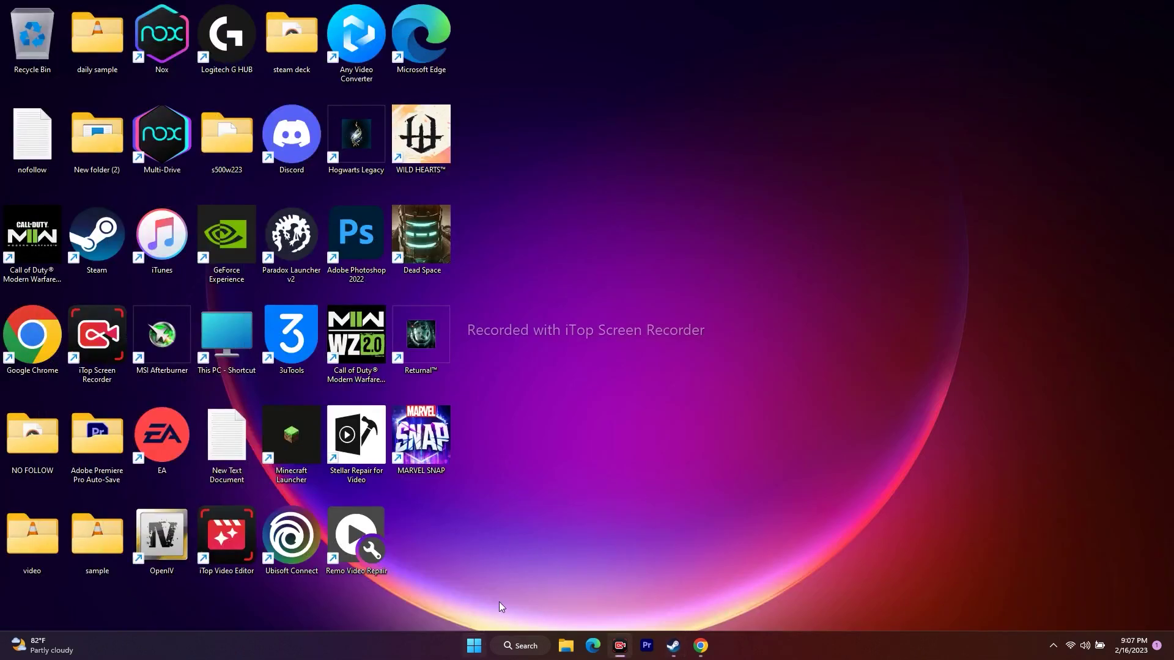
right_click(476, 649)
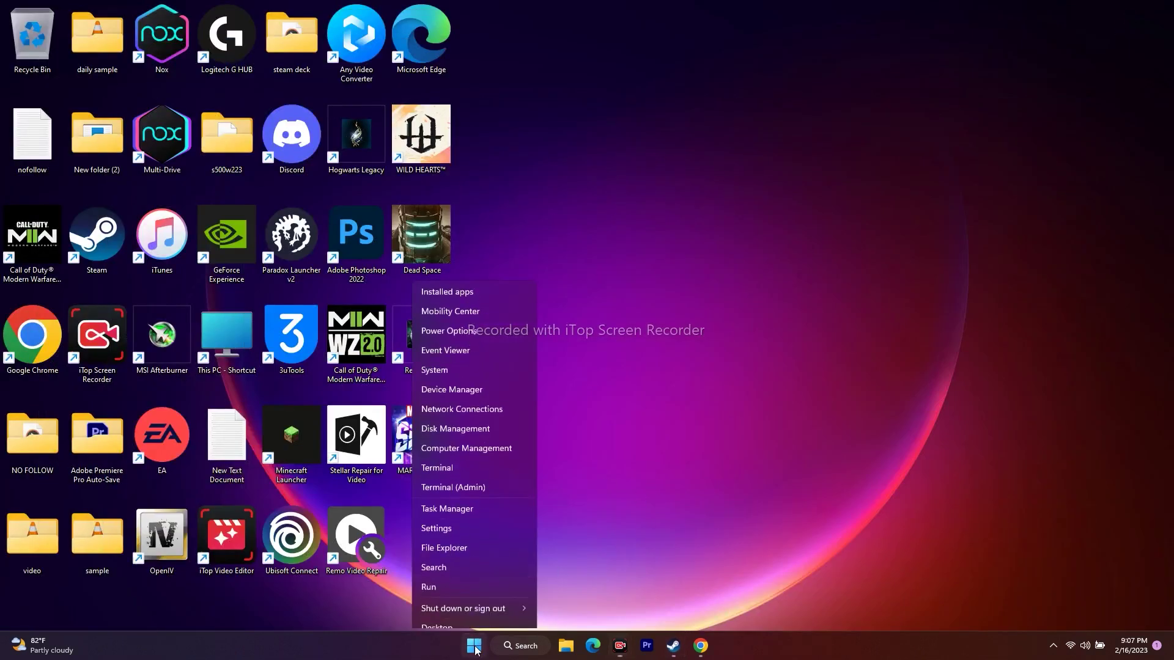
left_click(687, 526)
left_click(673, 645)
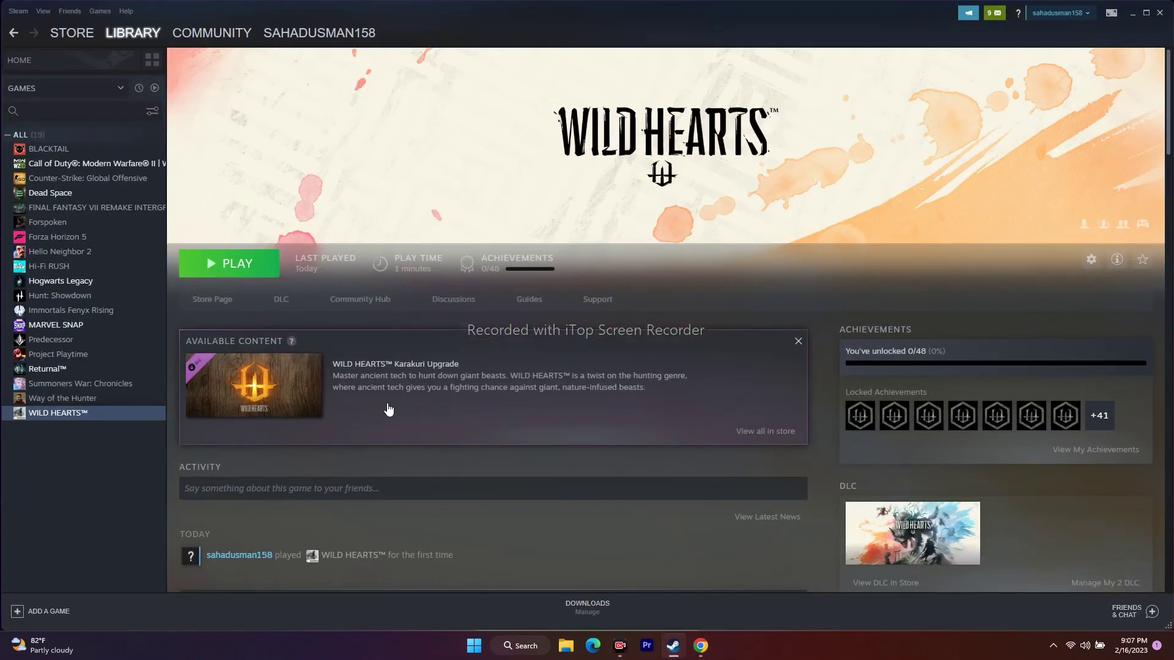
left_click(1132, 14)
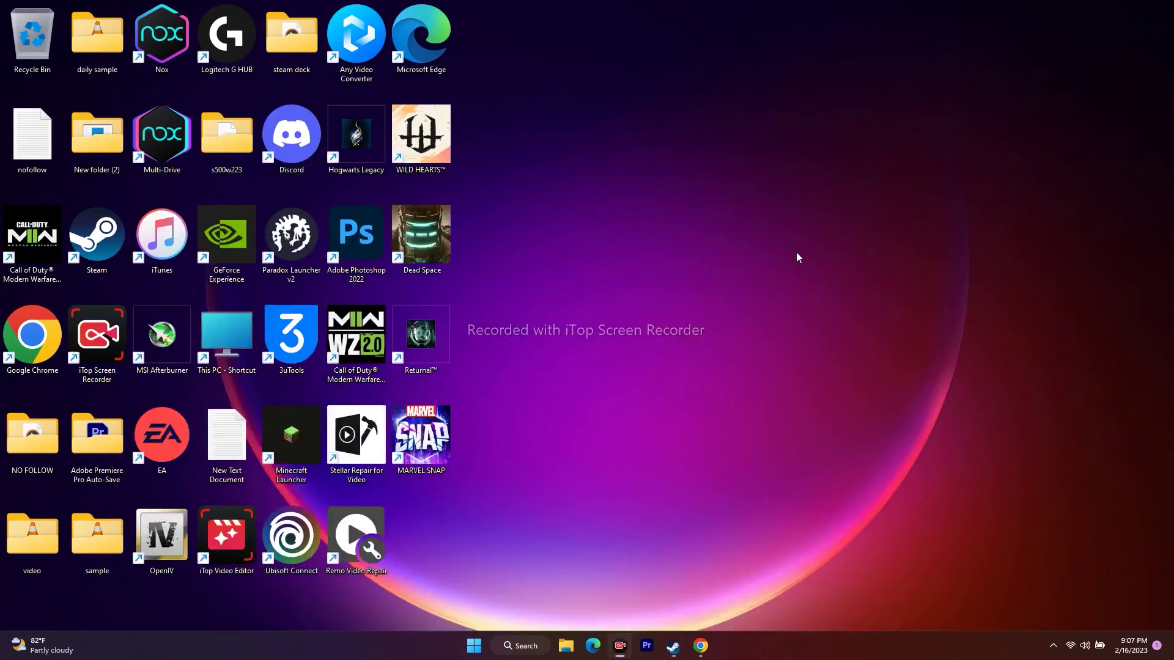
Step: Open Task Manager in a maximized window
right_click(474, 647)
left_click(455, 498)
left_click(854, 50)
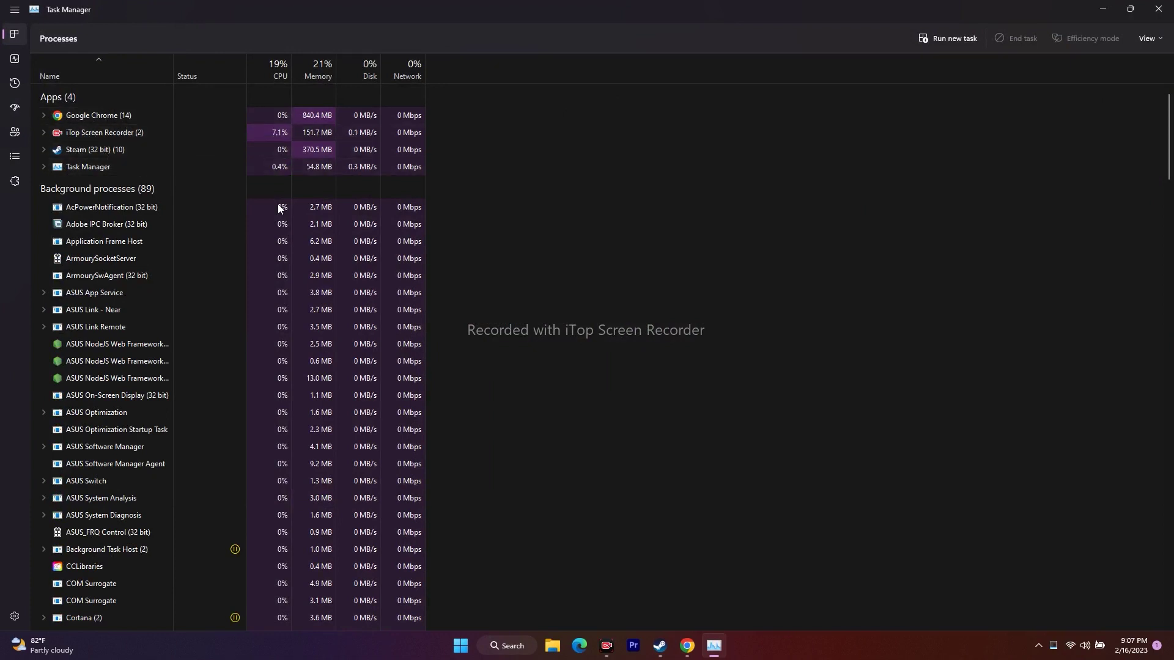
Step: Try to end the first Discord (32 bit) task among the background processes
scroll(703, 240, "down", 1)
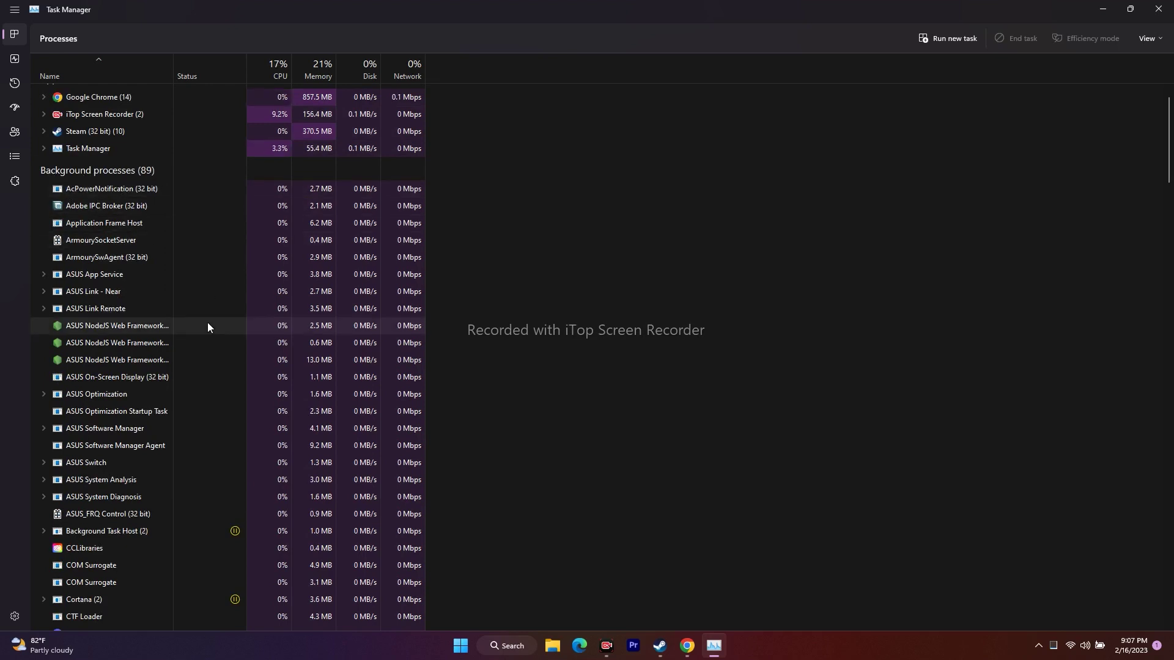
scroll(171, 262, "down", 1)
scroll(171, 260, "down", 5)
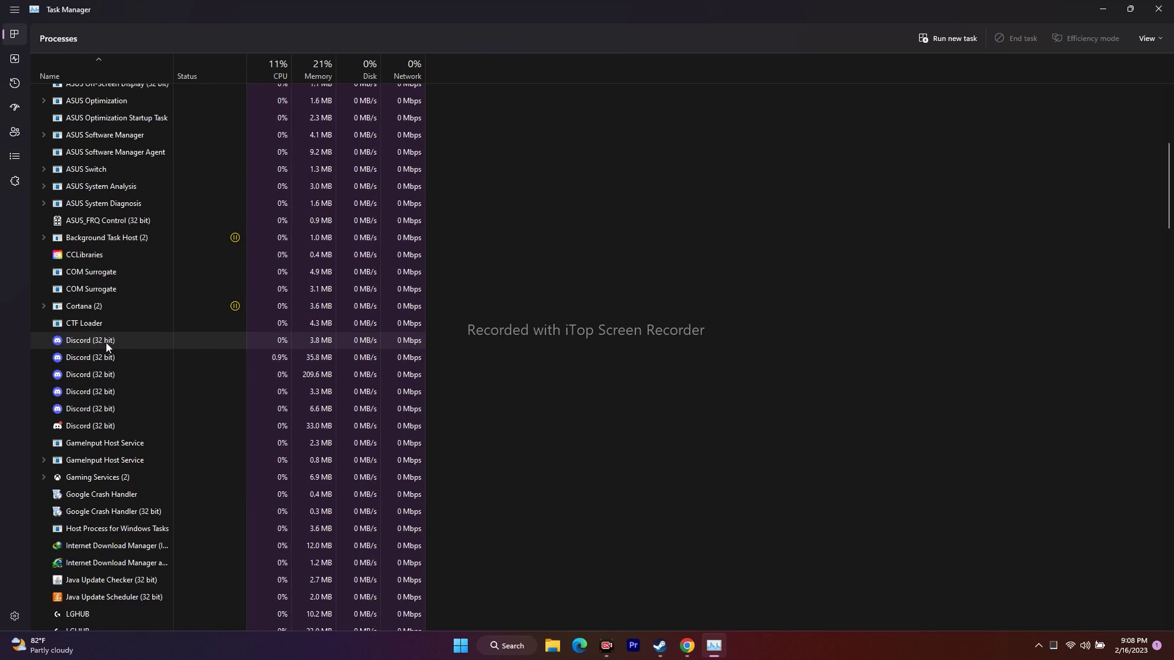
right_click(111, 342)
left_click(146, 350)
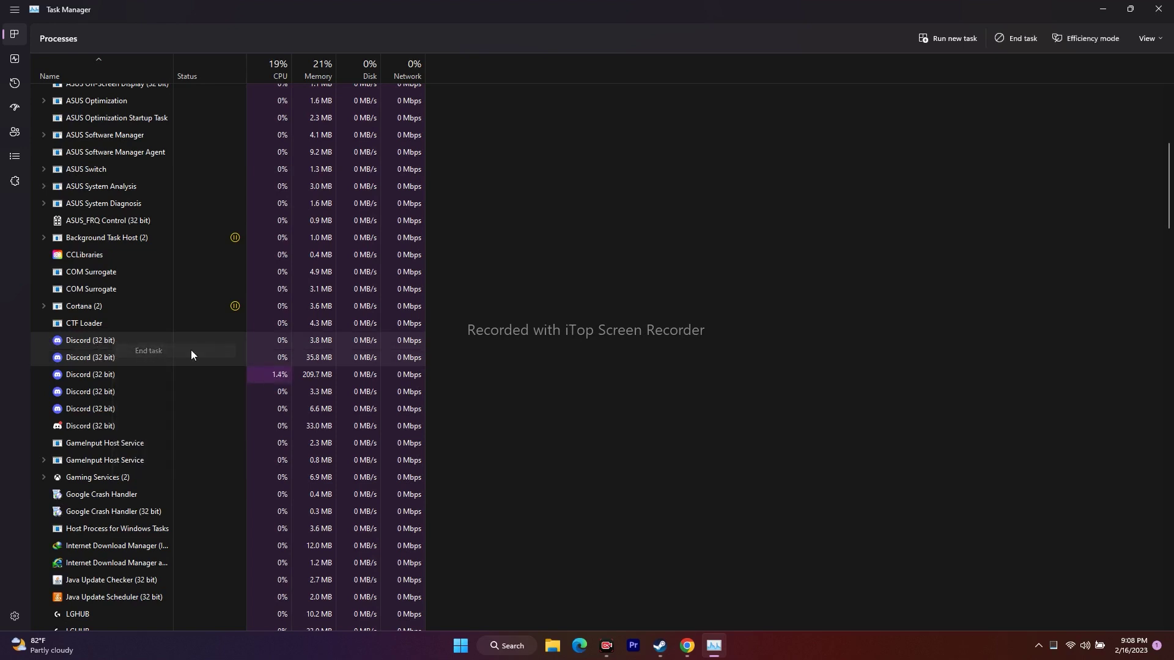
right_click(108, 343)
left_click(147, 351)
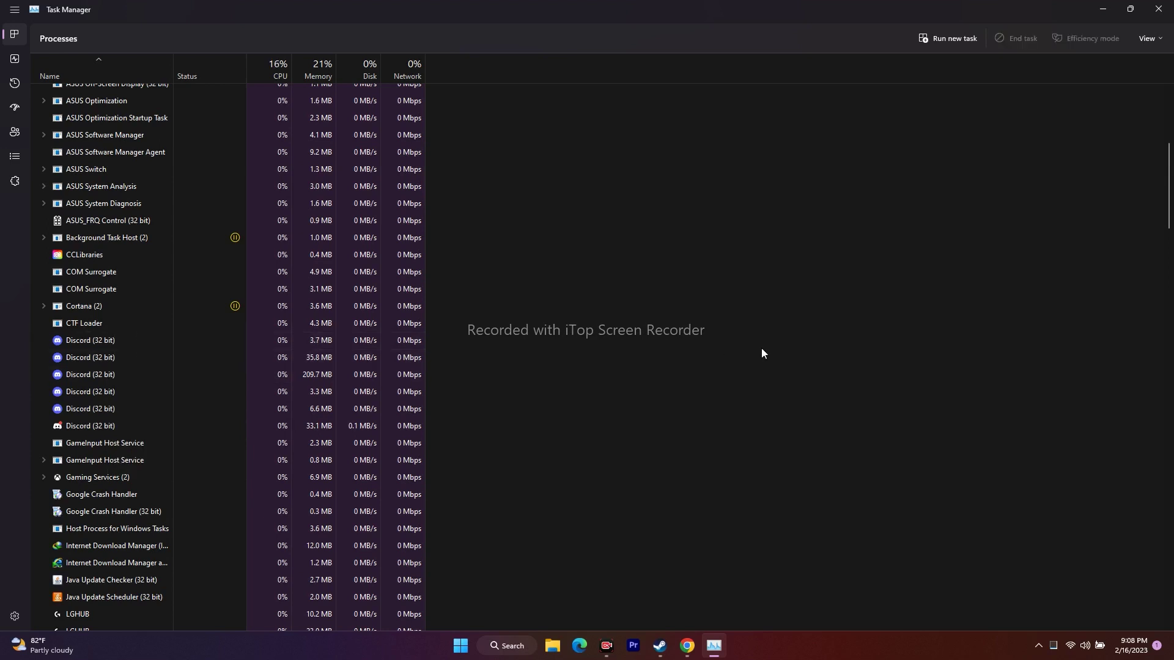
Step: Examine the remaining background processes for unneeded running programs and close Task Manager
scroll(764, 347, "down", 2)
scroll(195, 344, "down", 1)
scroll(196, 337, "down", 2)
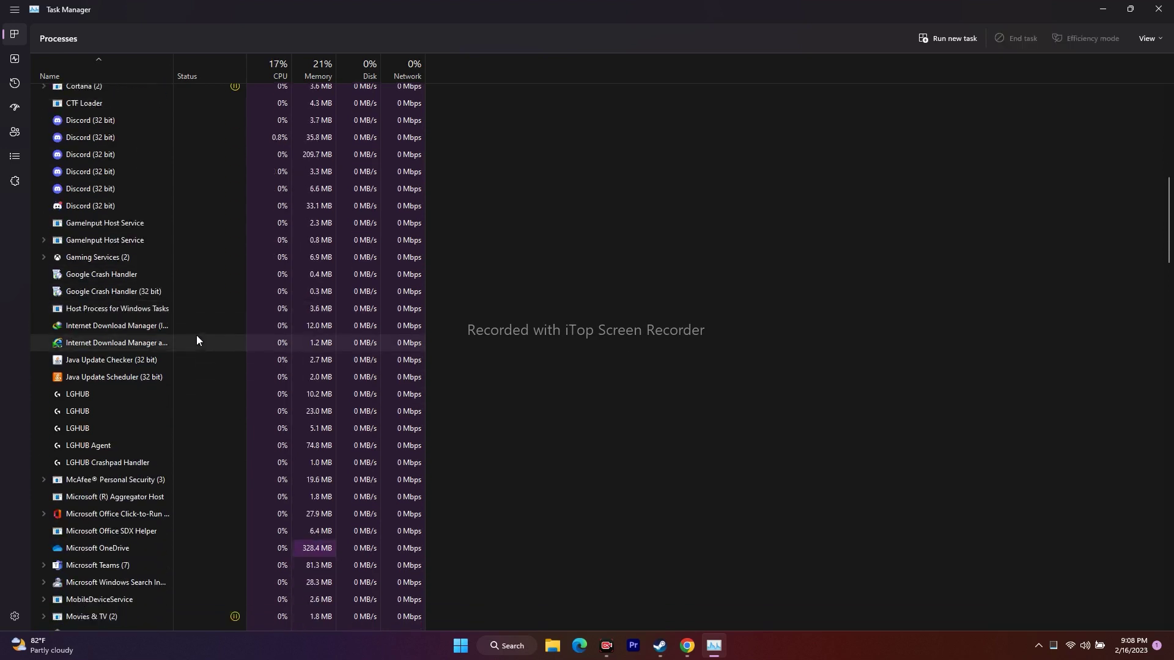
scroll(224, 362, "down", 2)
scroll(222, 360, "down", 3)
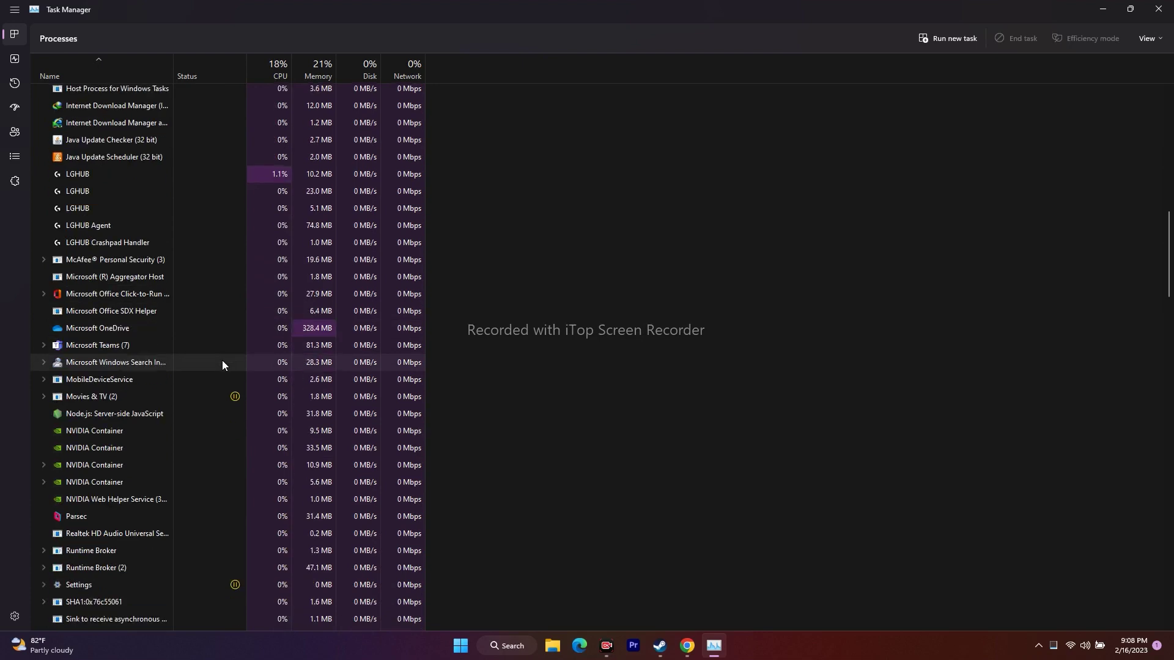
scroll(222, 361, "up", 7)
scroll(222, 365, "up", 9)
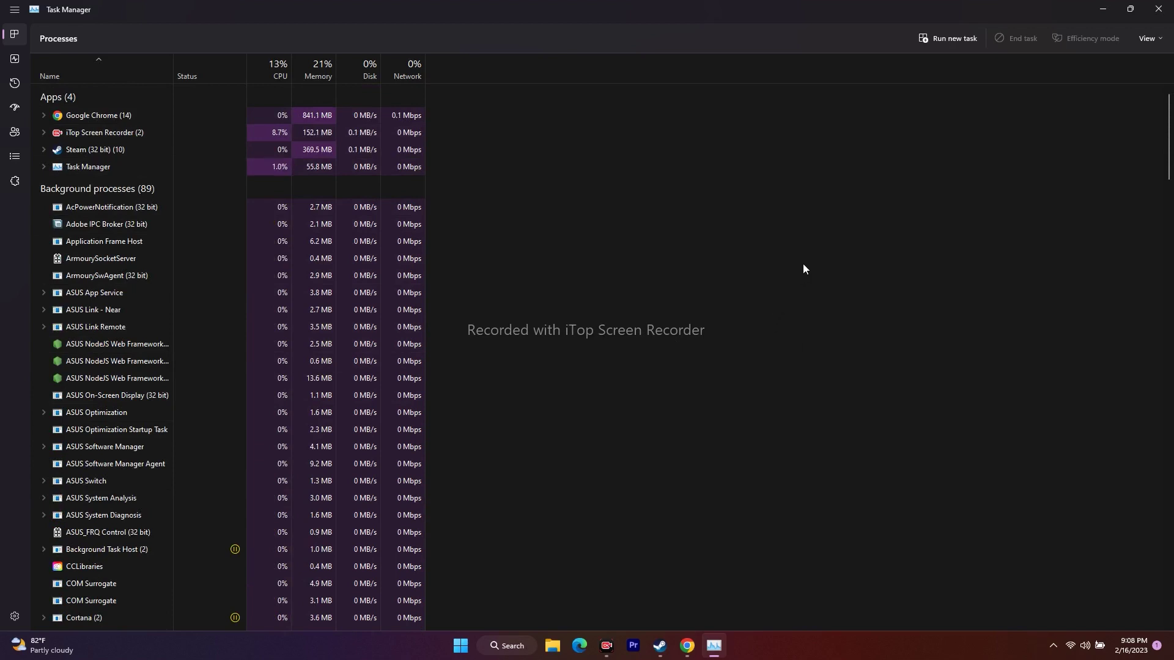
left_click(1159, 9)
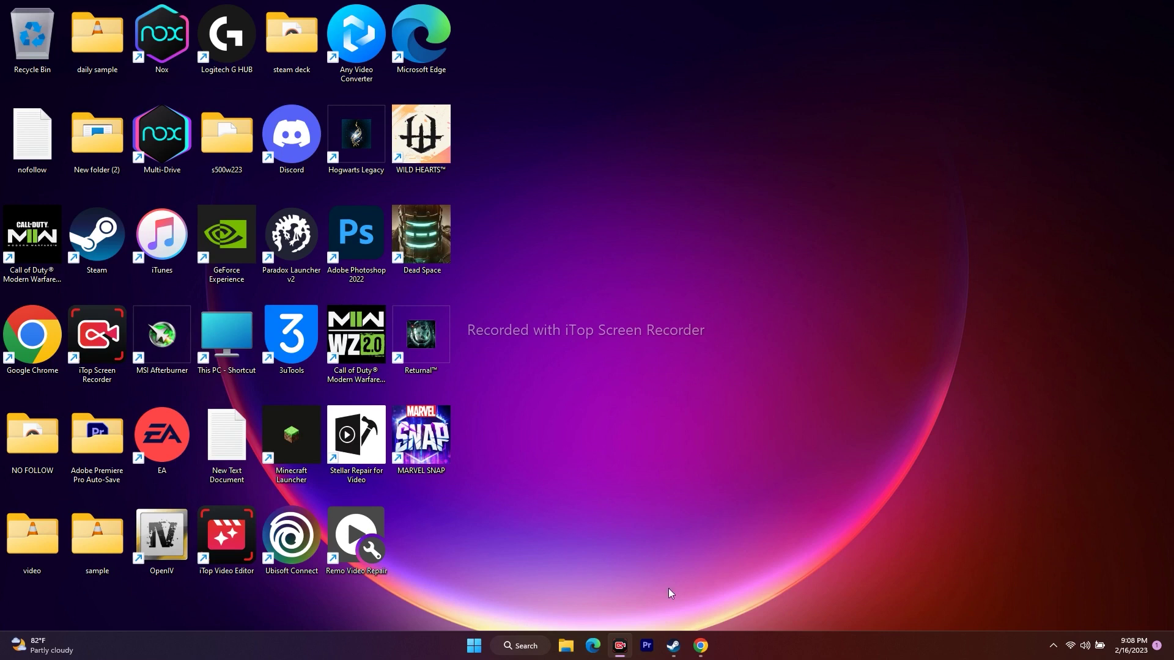
Step: Open Windows Settings and examine the Date & time options under Time & language
left_click(519, 645)
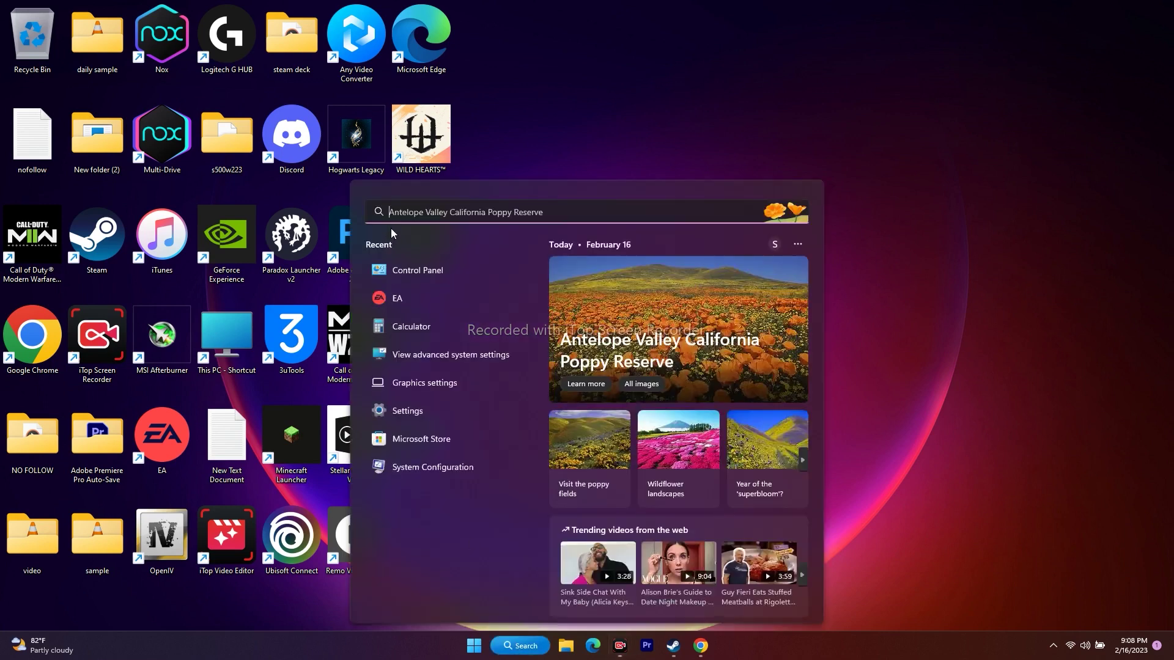
type("se")
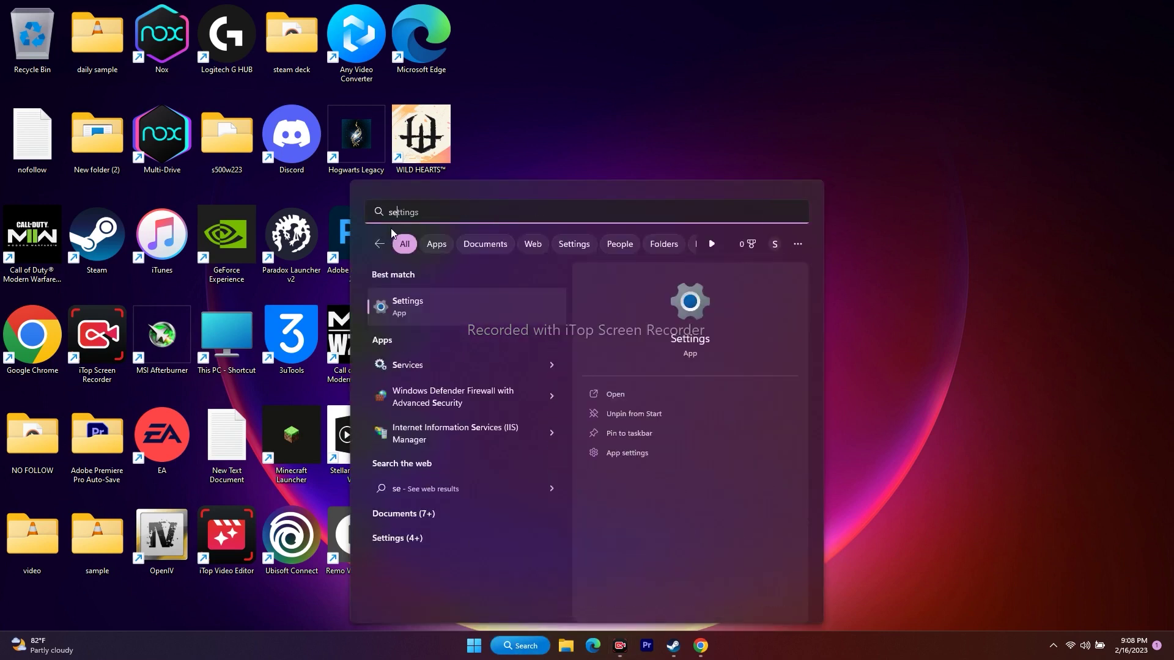
left_click(424, 312)
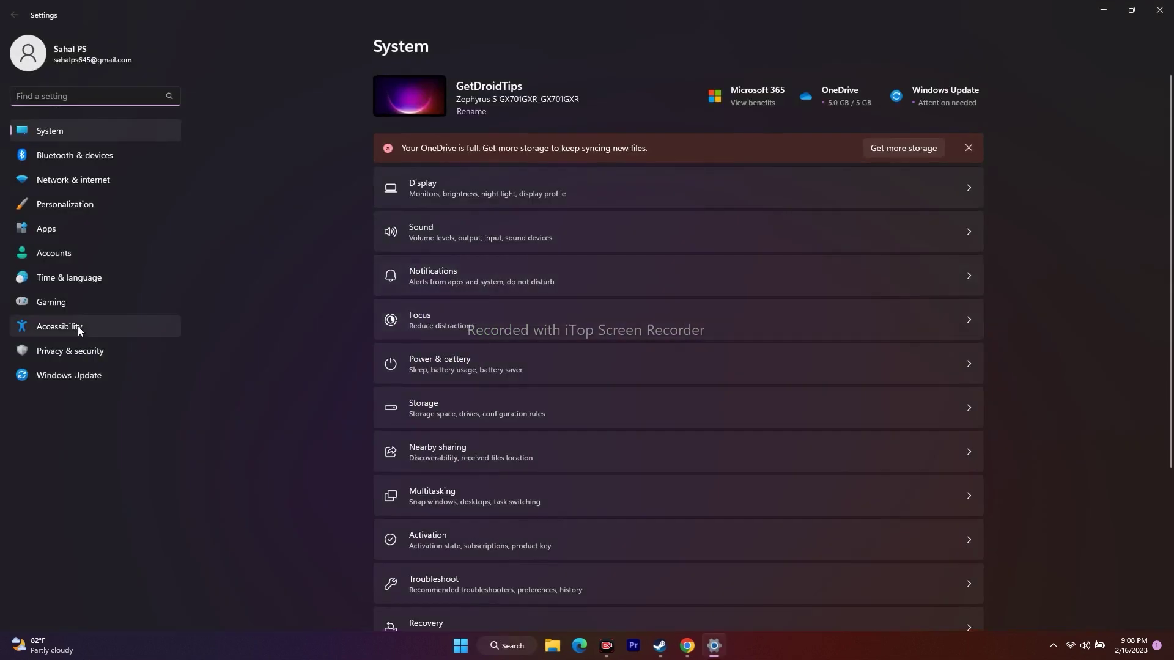
left_click(71, 280)
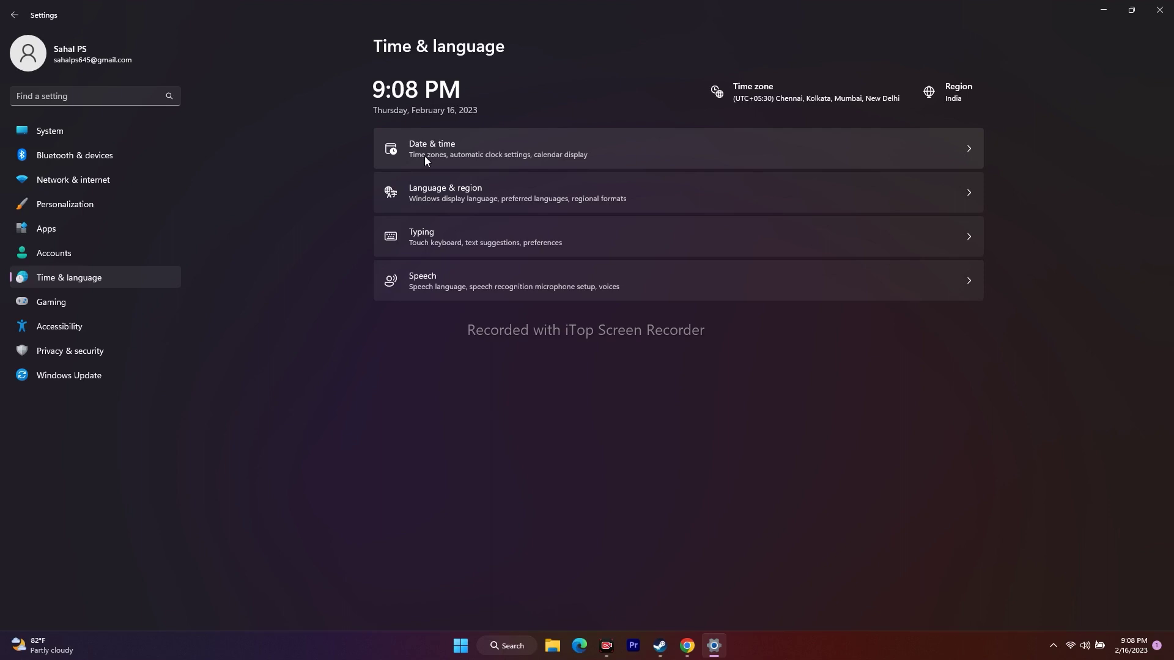
left_click(448, 142)
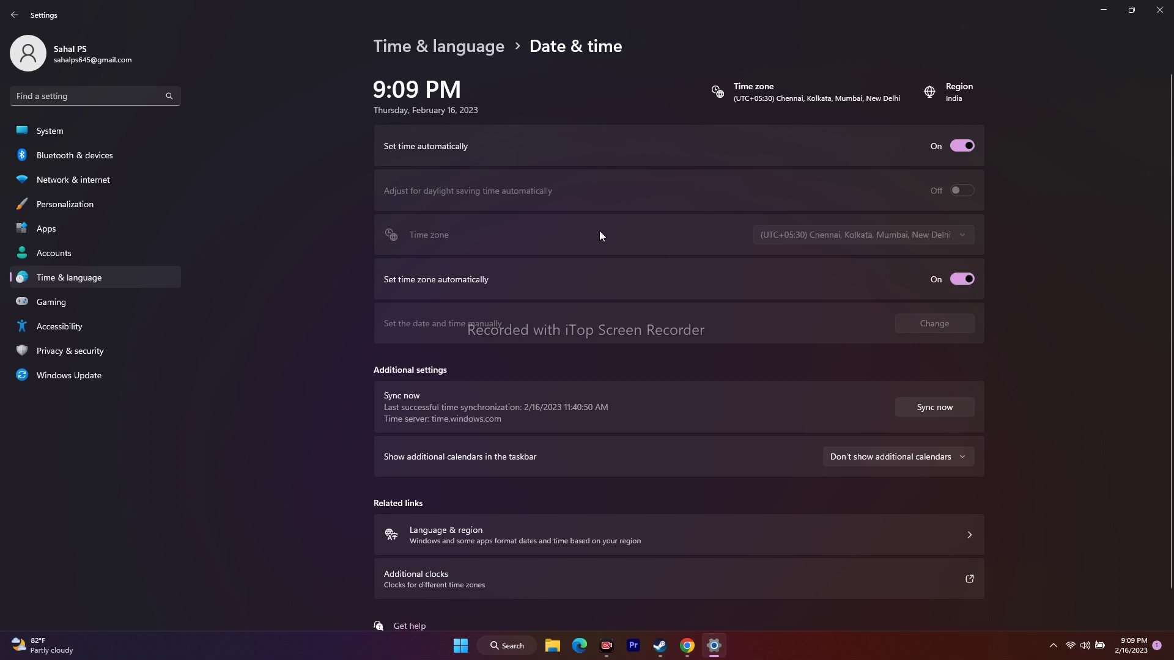
left_click(14, 15)
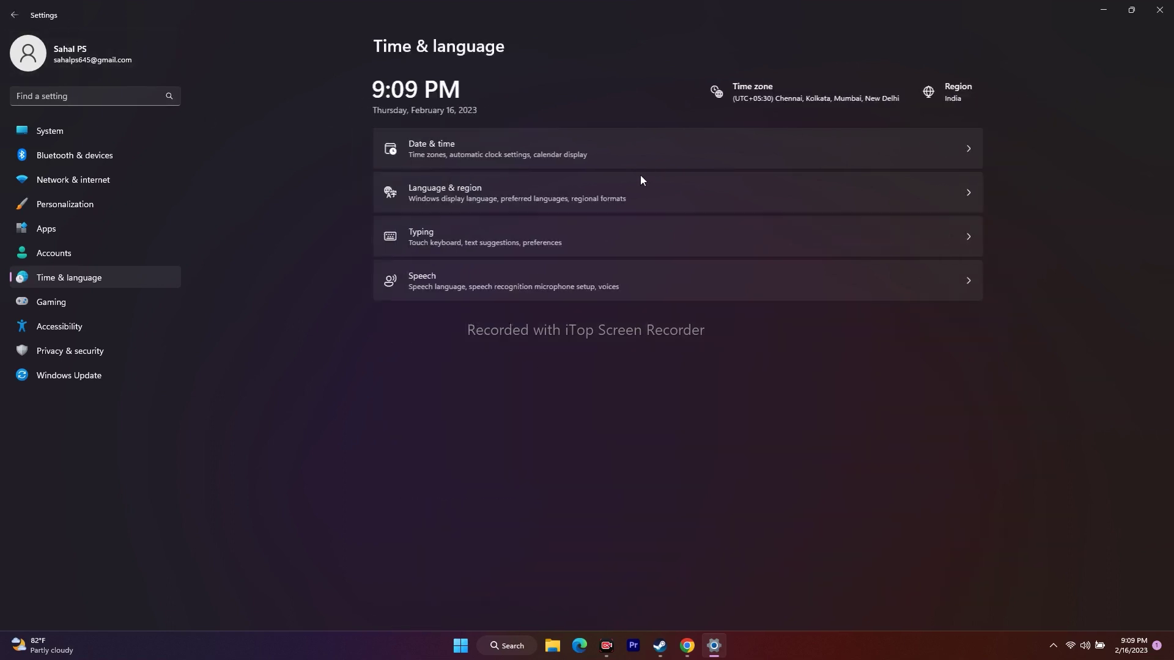
Step: Examine the Language & region options and close Settings
left_click(493, 182)
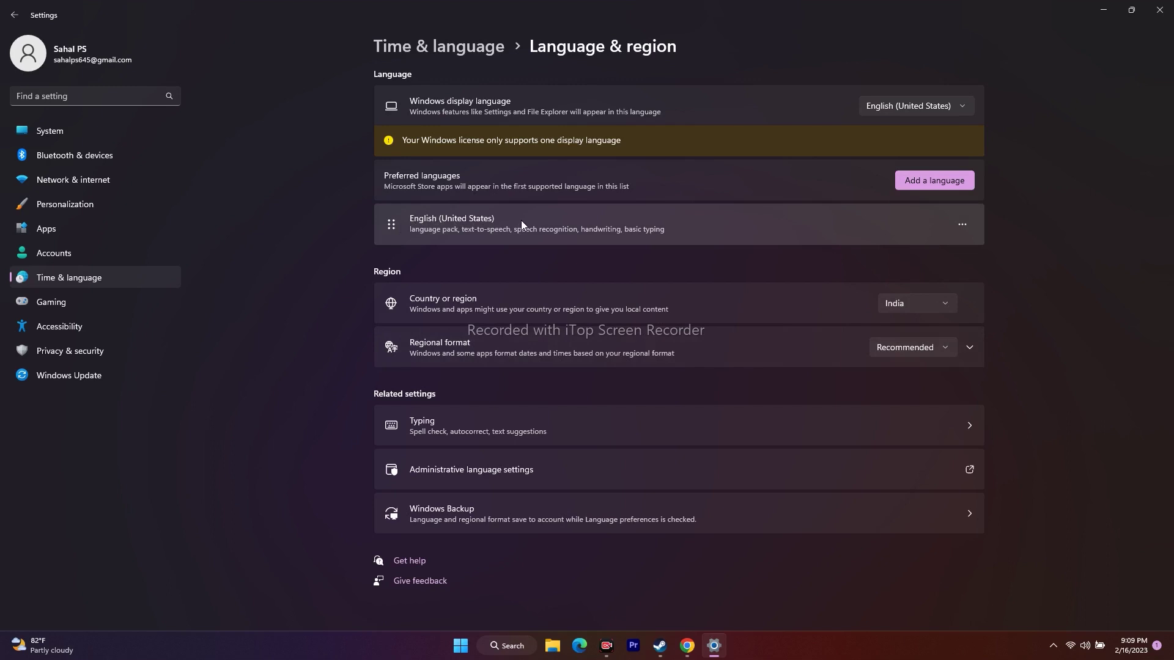
left_click(14, 15)
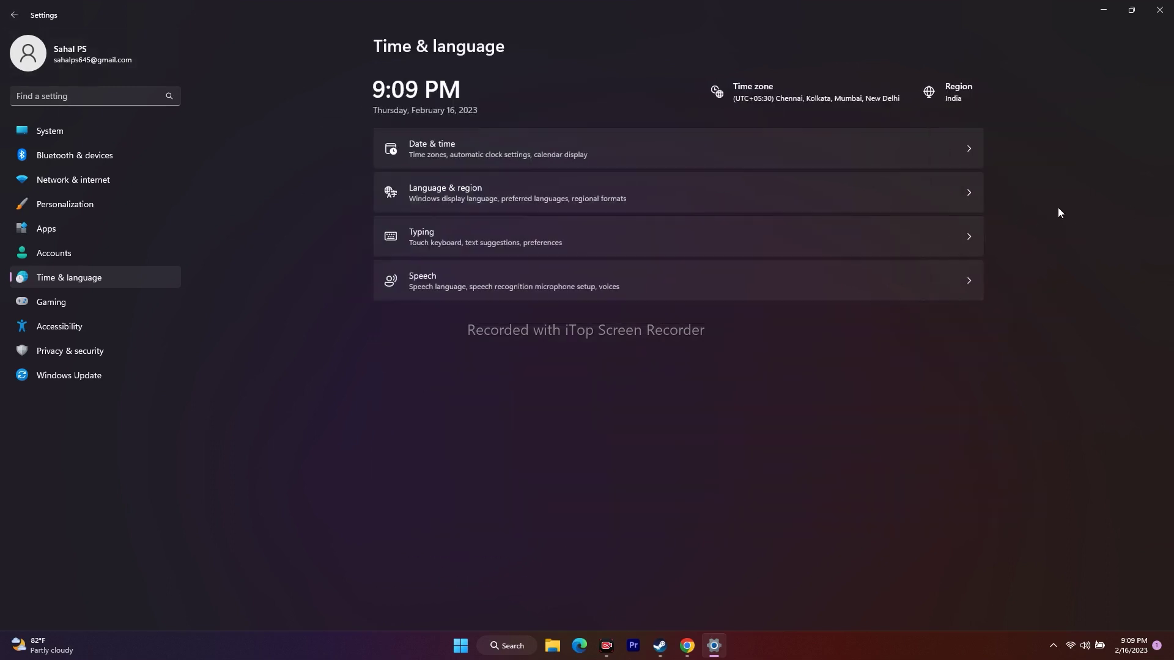
left_click(1160, 10)
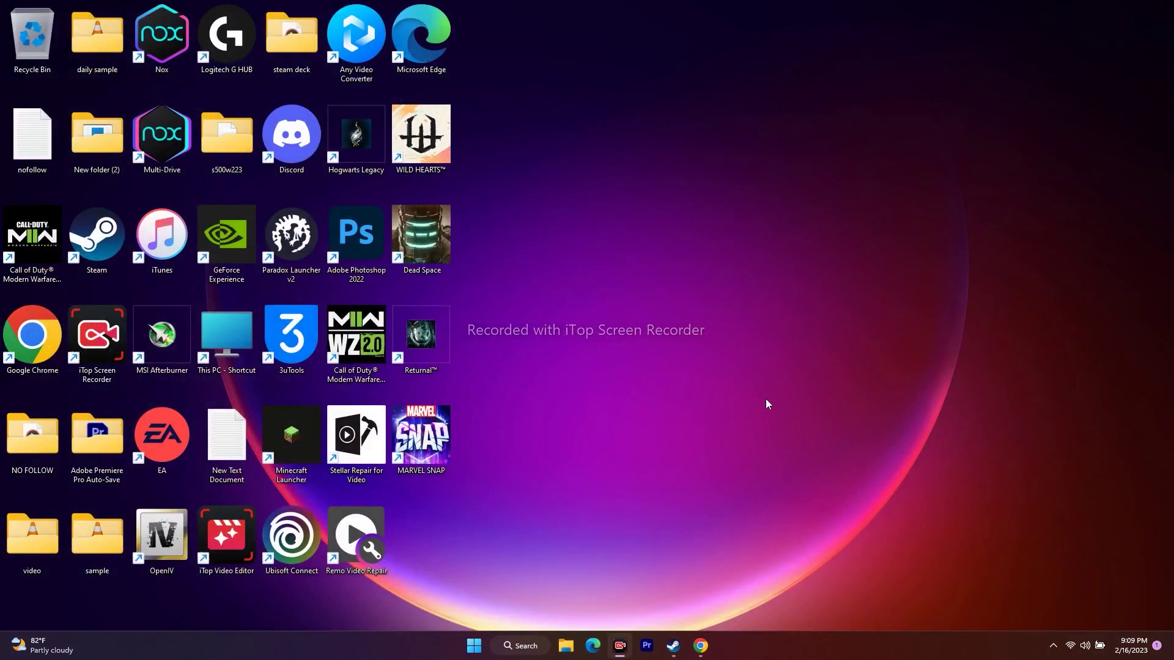
left_click(673, 645)
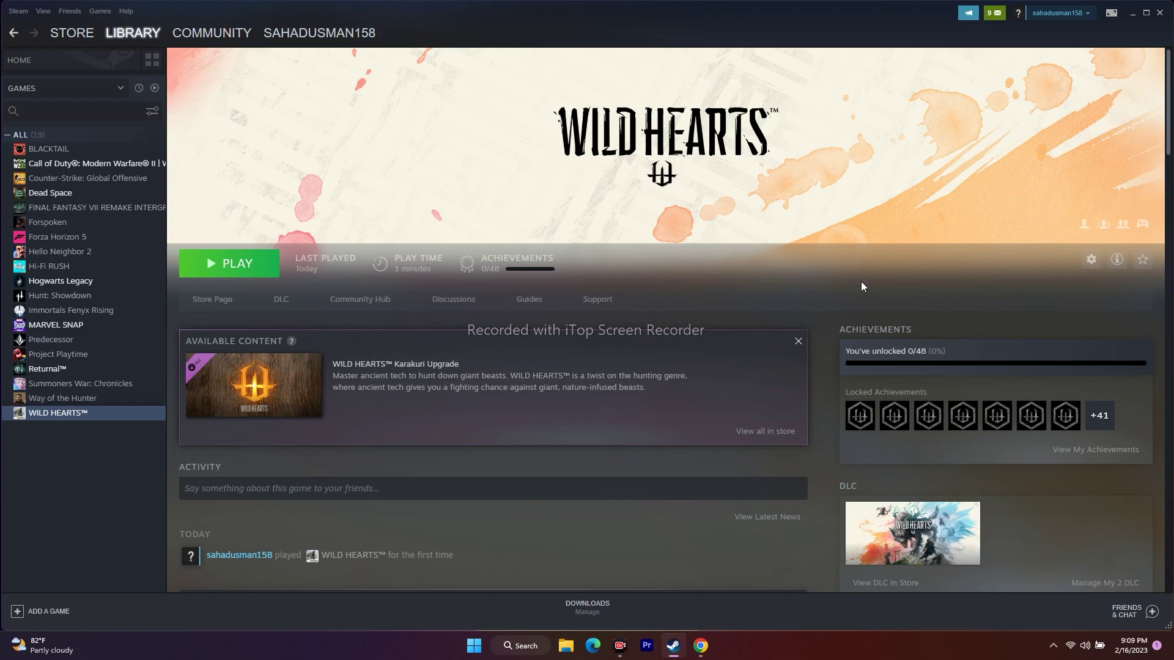
left_click(1132, 13)
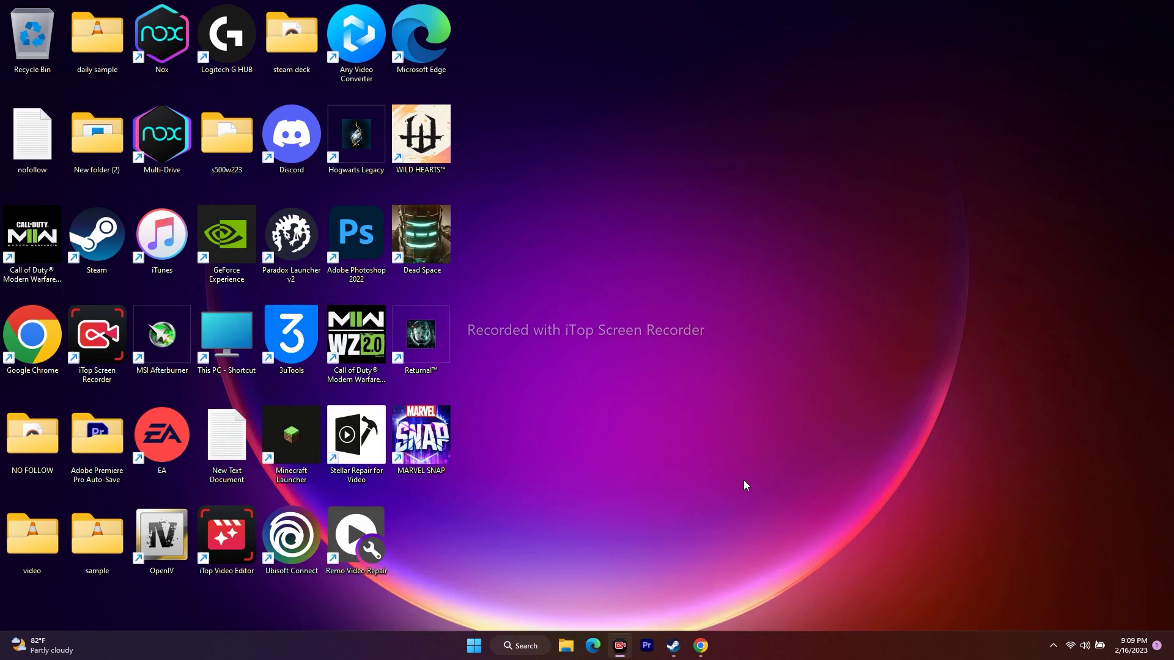
left_click(673, 646)
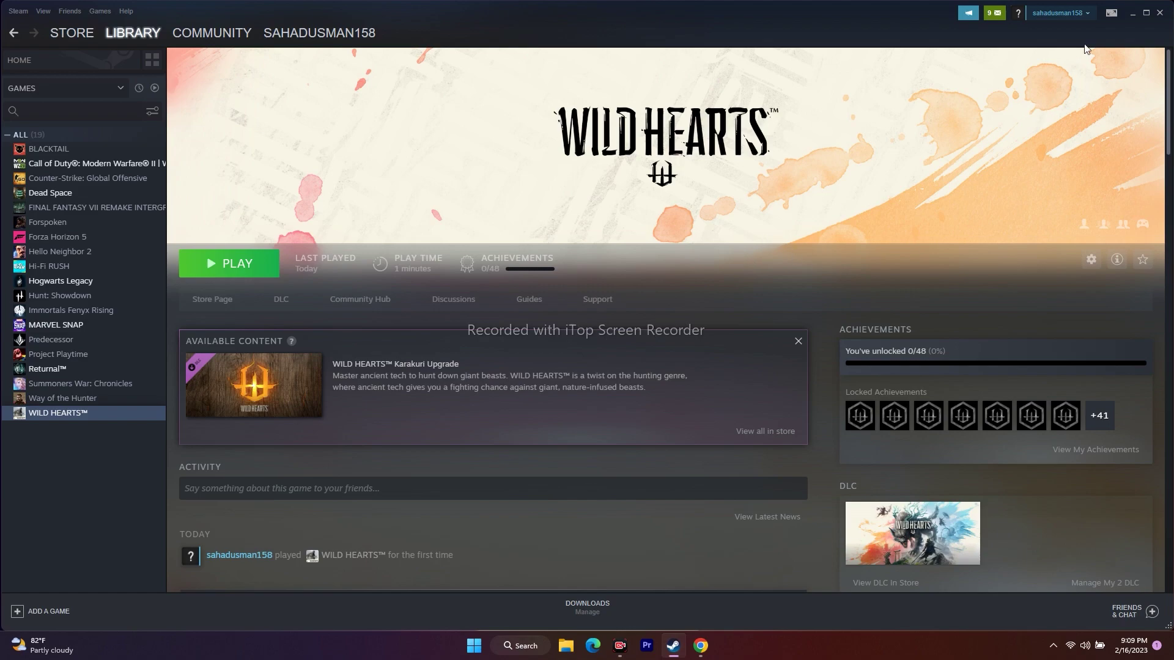
left_click(1132, 12)
Step: Open the Windows Graphics settings and look through the custom options for apps
left_click(524, 639)
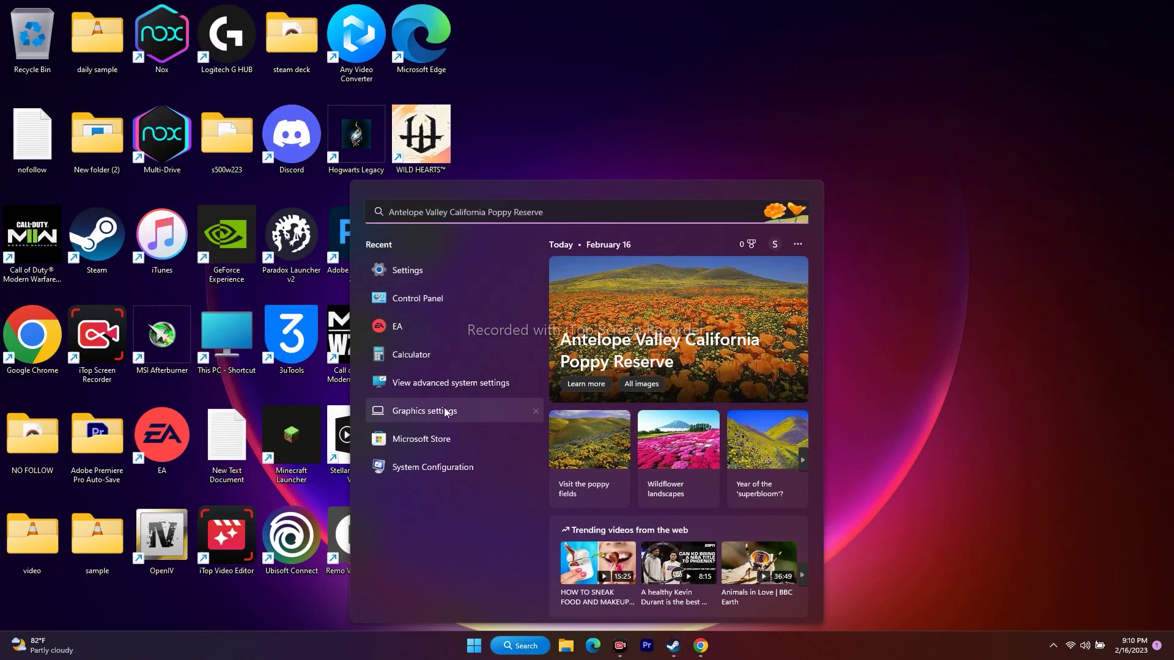
left_click(438, 412)
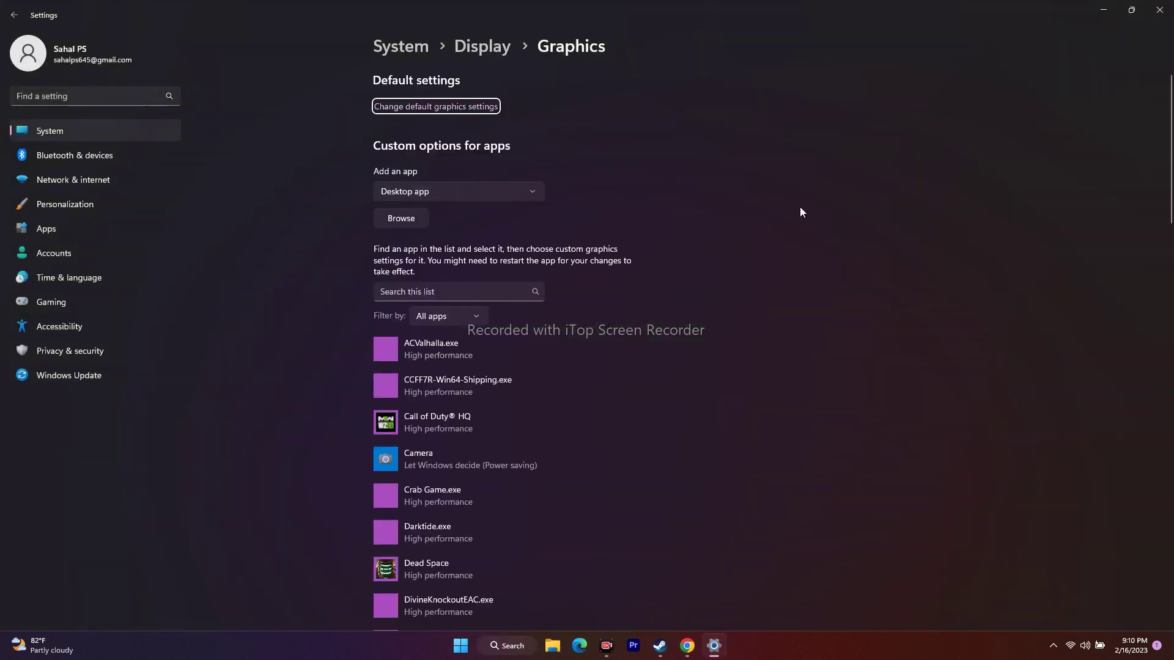
scroll(801, 211, "down", 10)
scroll(801, 212, "up", 10)
left_click(401, 218)
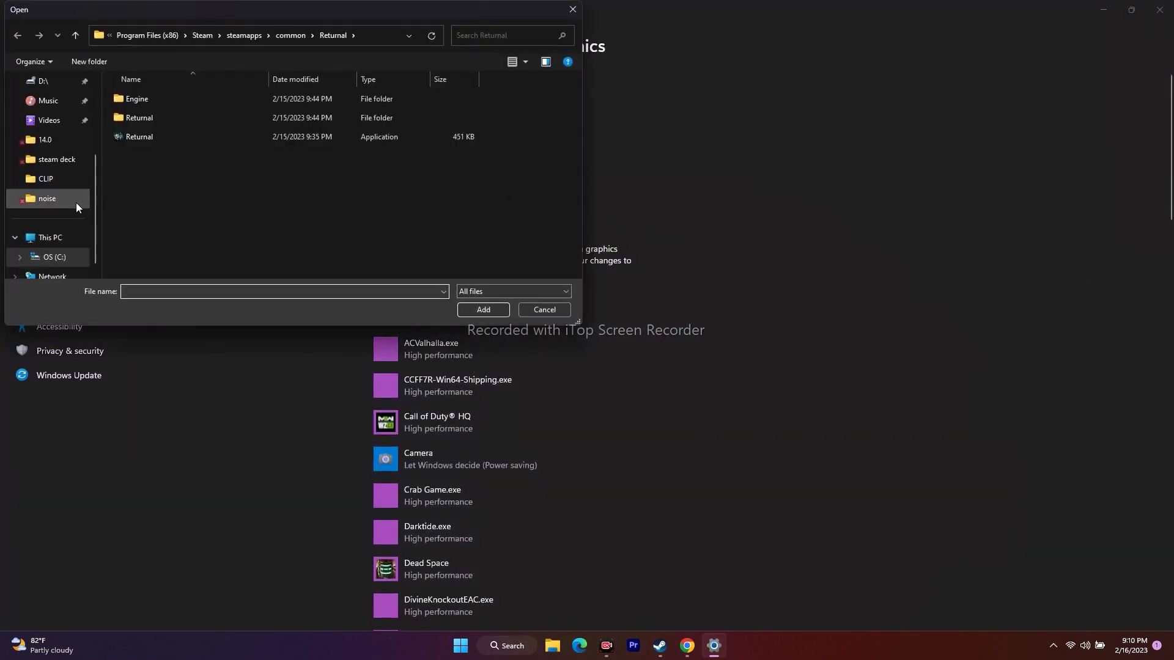
left_click(32, 242)
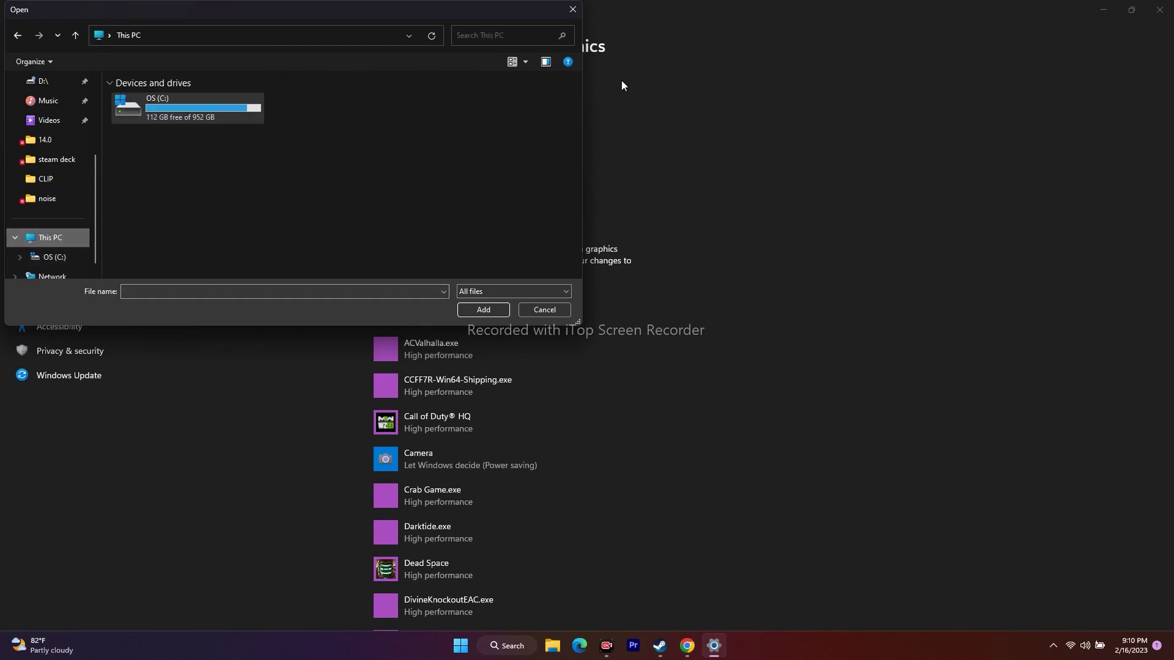
double_click(172, 106)
scroll(165, 195, "down", 5)
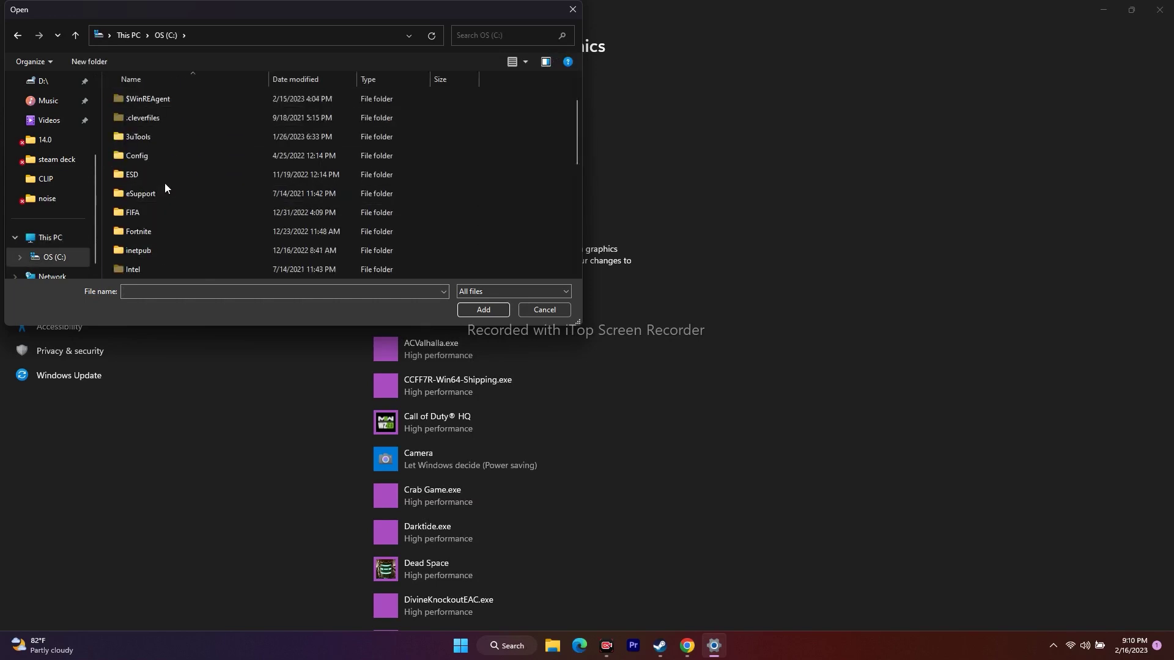
double_click(189, 101)
scroll(189, 155, "down", 10)
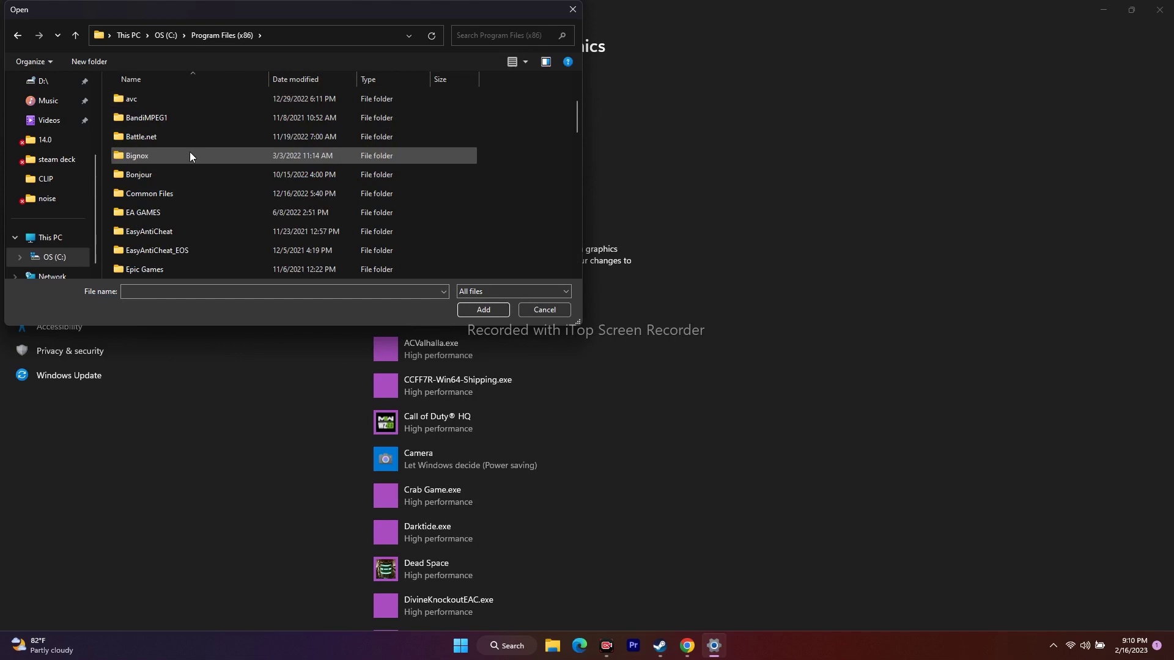
scroll(190, 155, "down", 8)
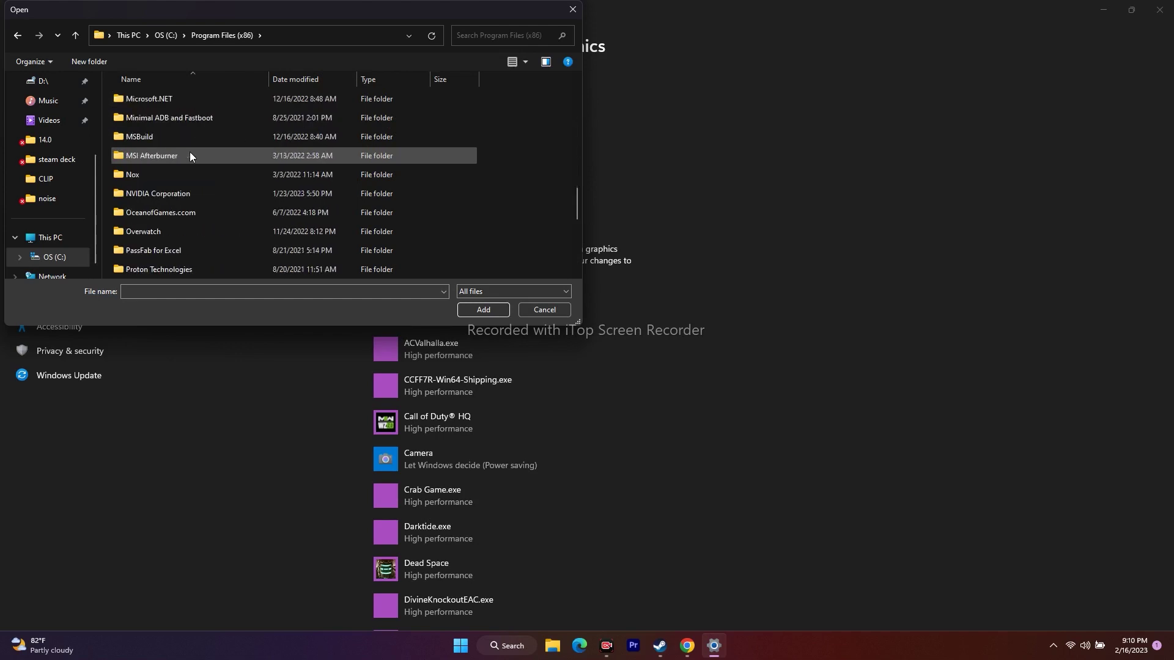
double_click(159, 136)
scroll(198, 131, "down", 5)
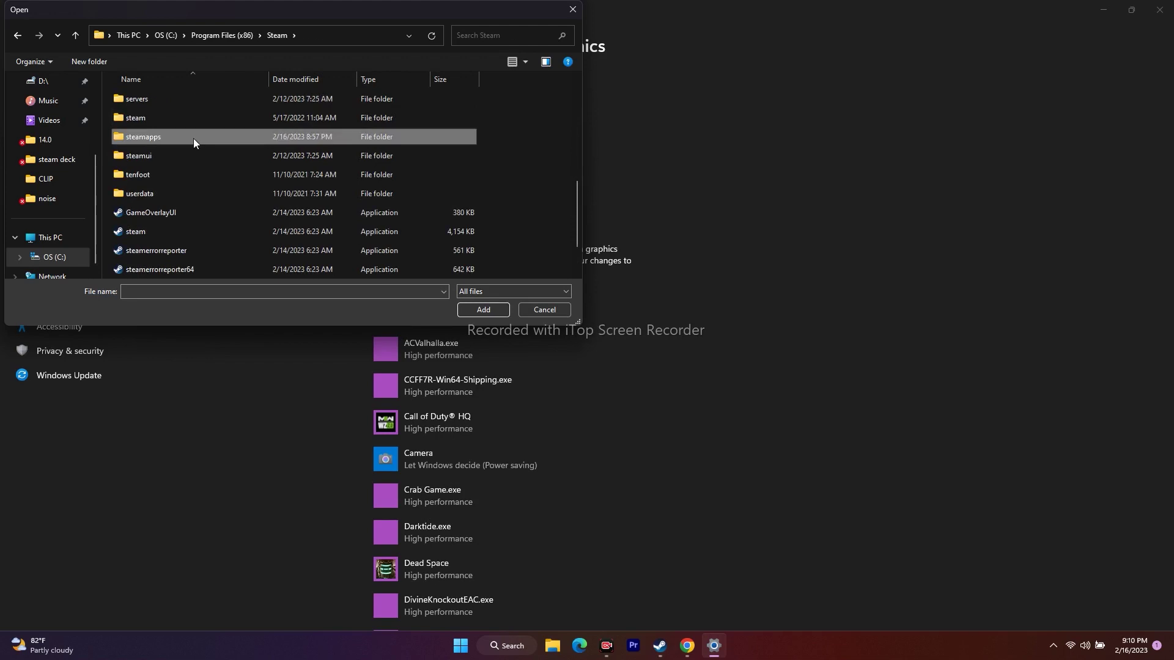
double_click(194, 138)
double_click(157, 100)
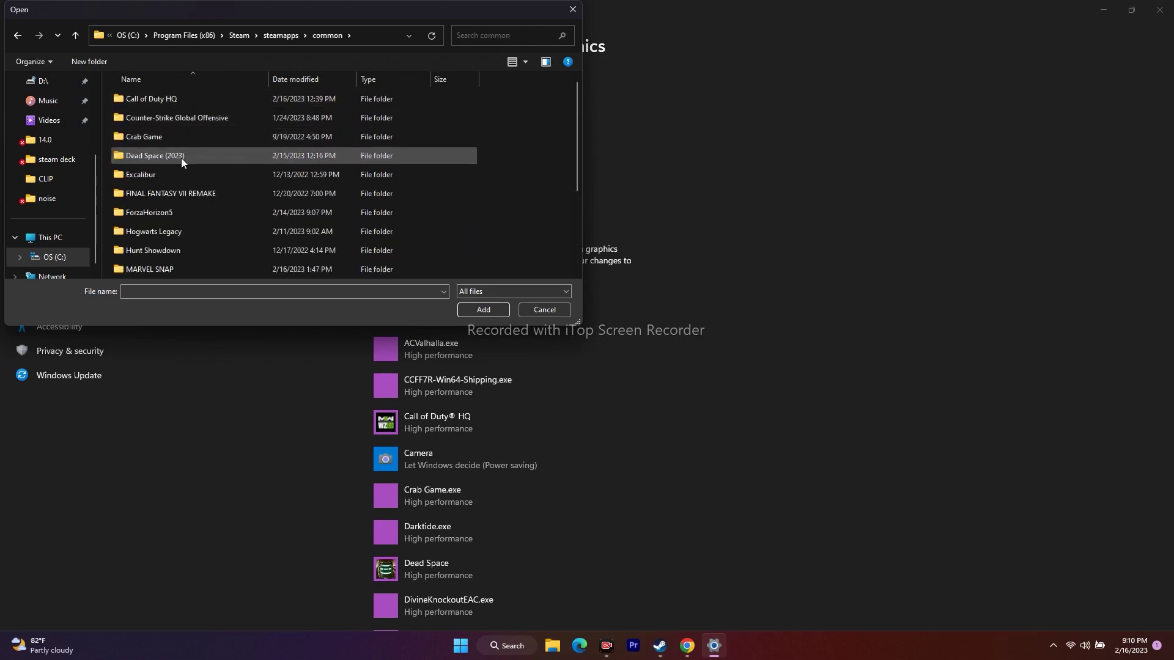
scroll(183, 165, "down", 2)
scroll(184, 179, "down", 1)
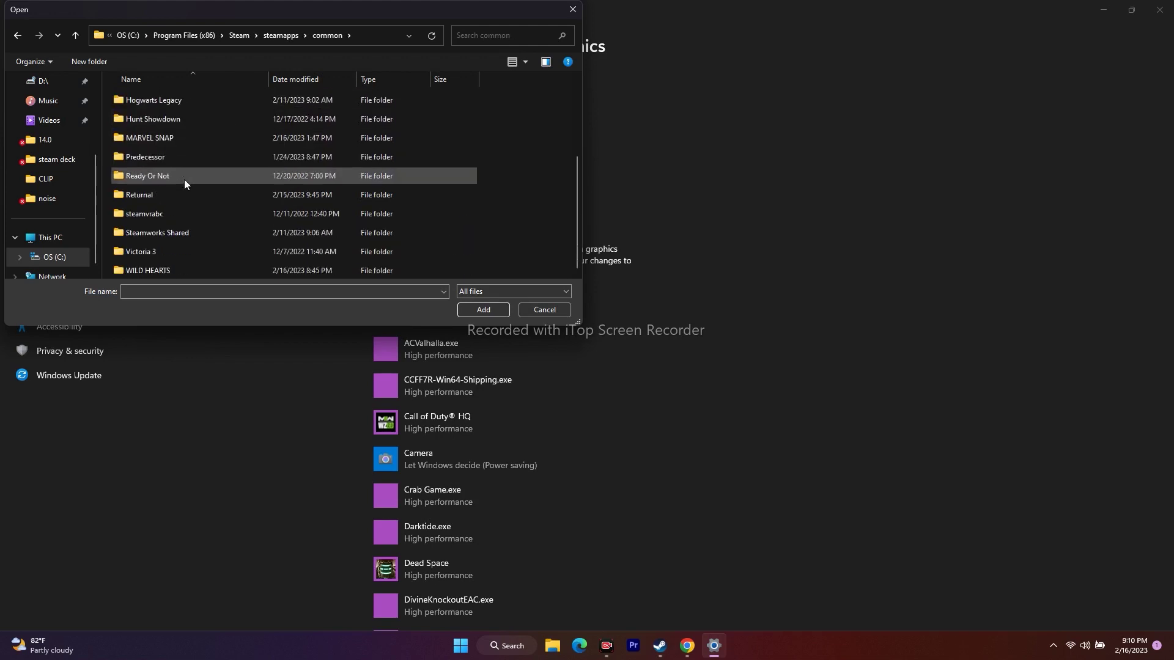
double_click(163, 273)
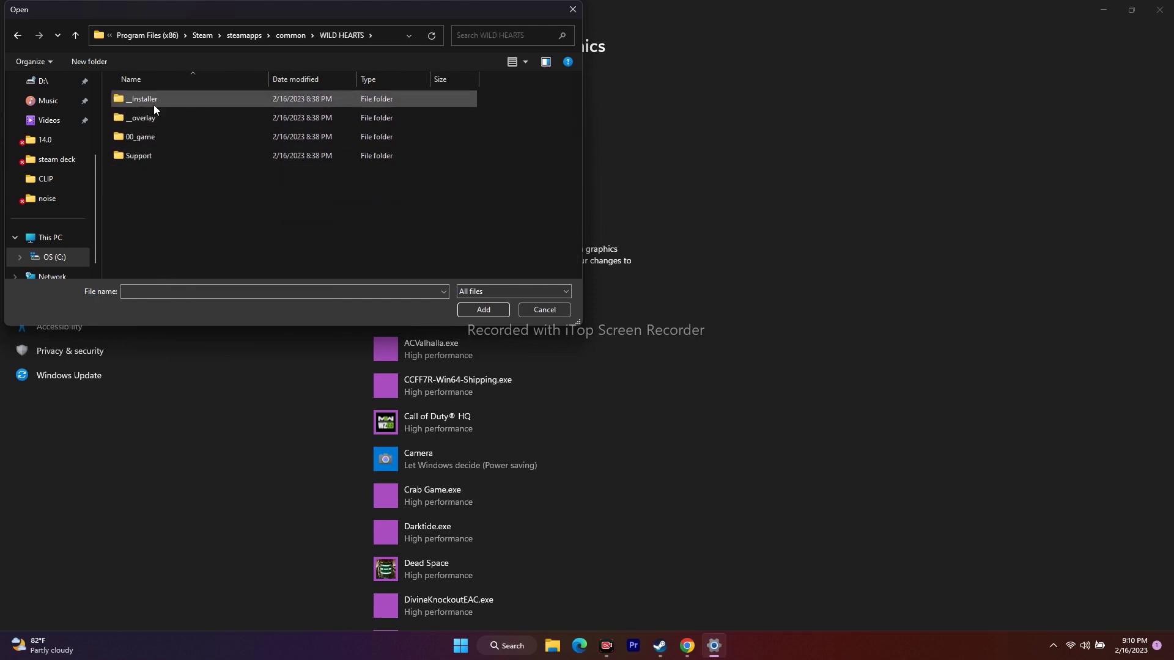
double_click(156, 160)
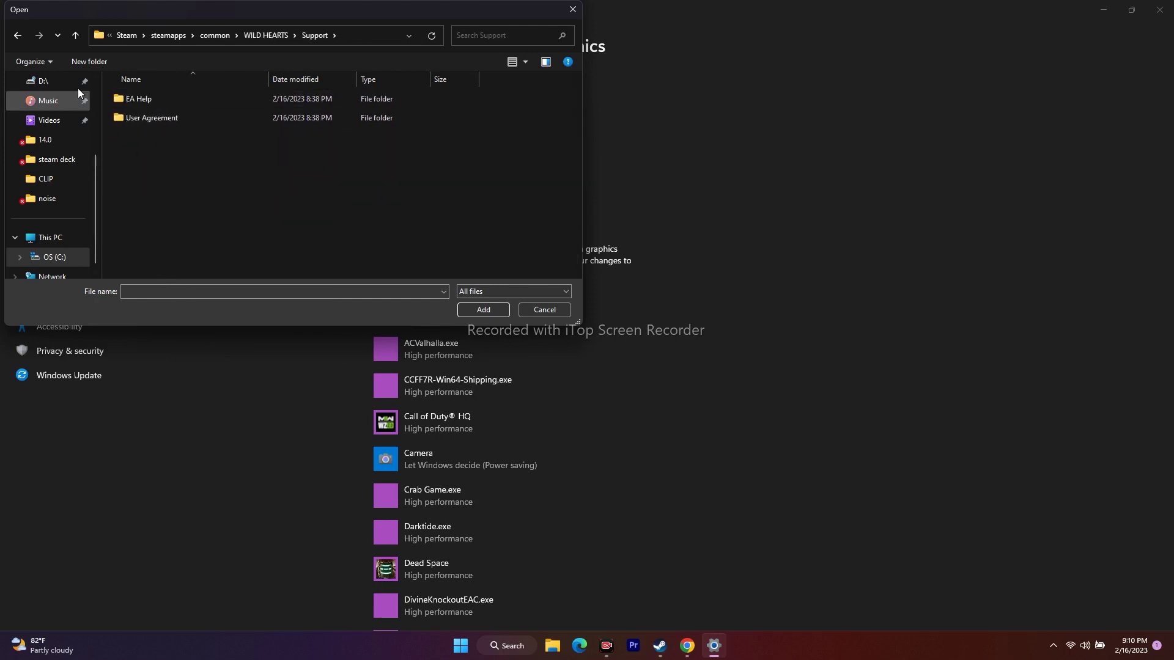
left_click(17, 35)
double_click(157, 100)
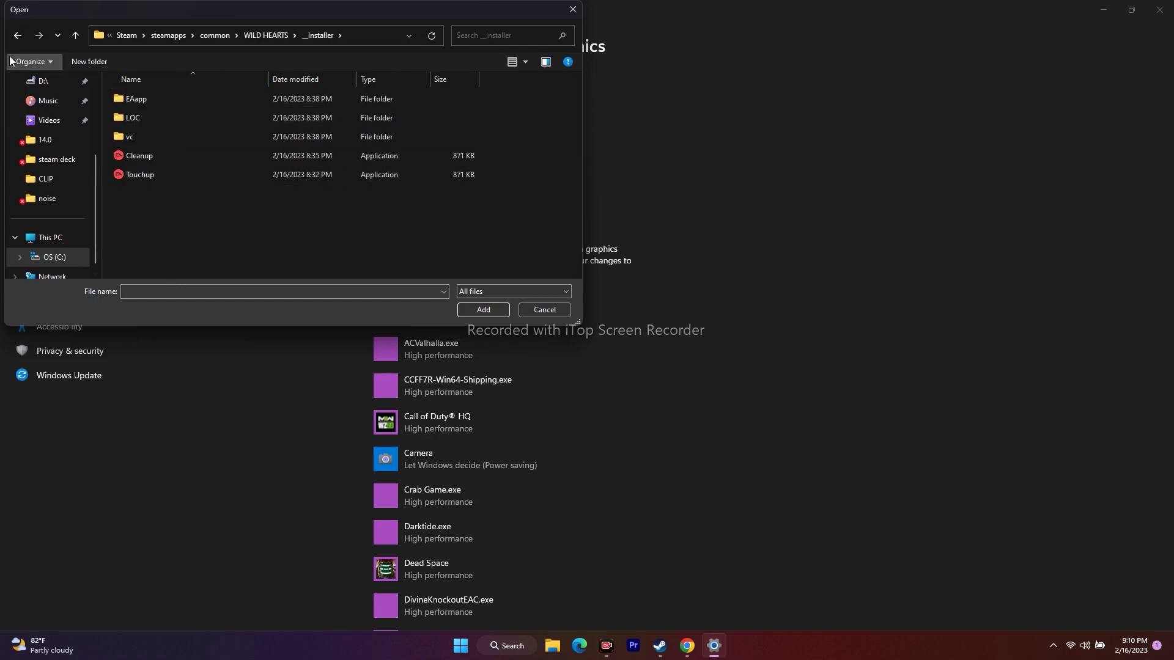
left_click(17, 35)
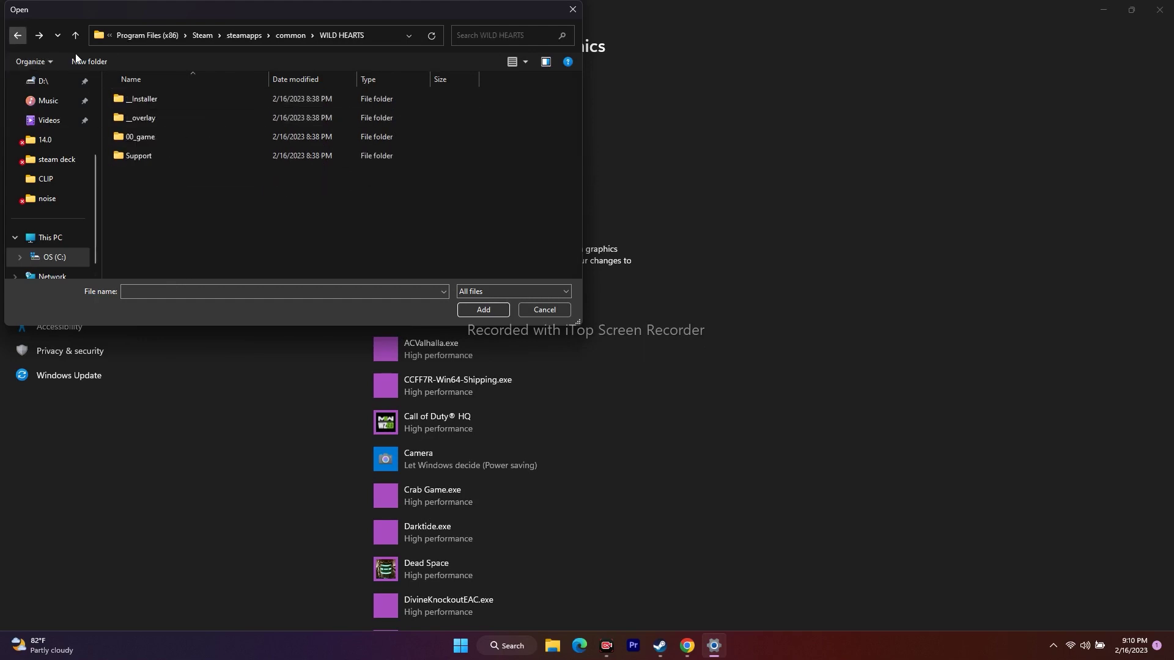
left_click(544, 310)
scroll(671, 254, "down", 4)
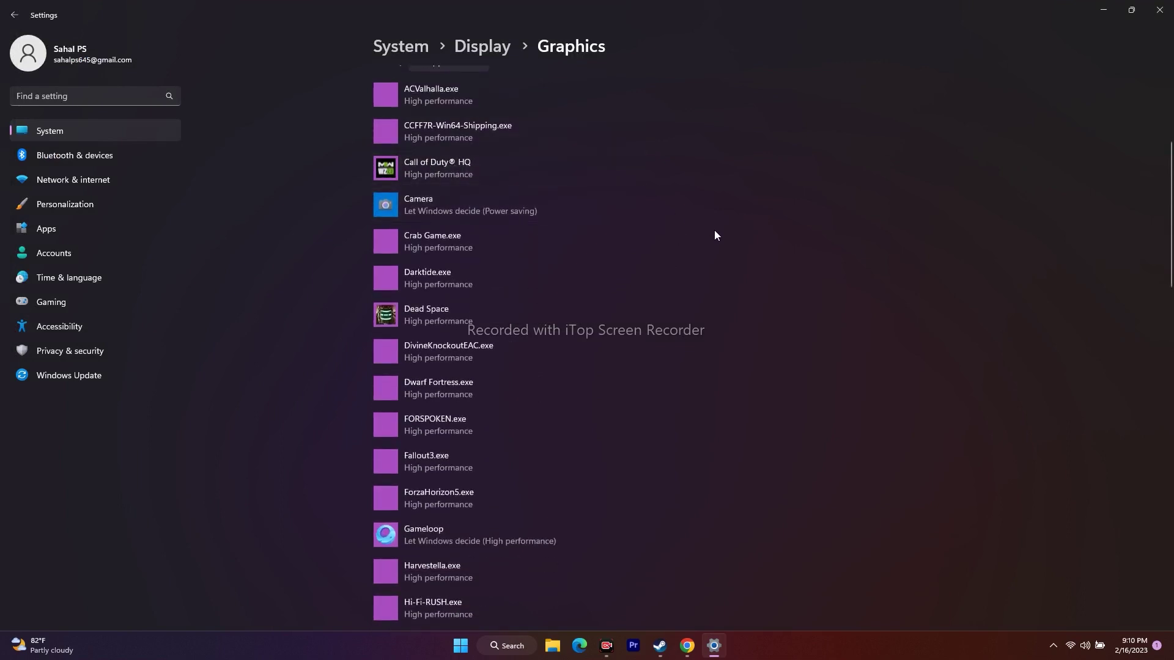
scroll(715, 235, "up", 4)
Step: Add the WILD HEARTS application from the game's 00_game\target_origin\ex folder as a desktop app with custom graphics options
left_click(401, 217)
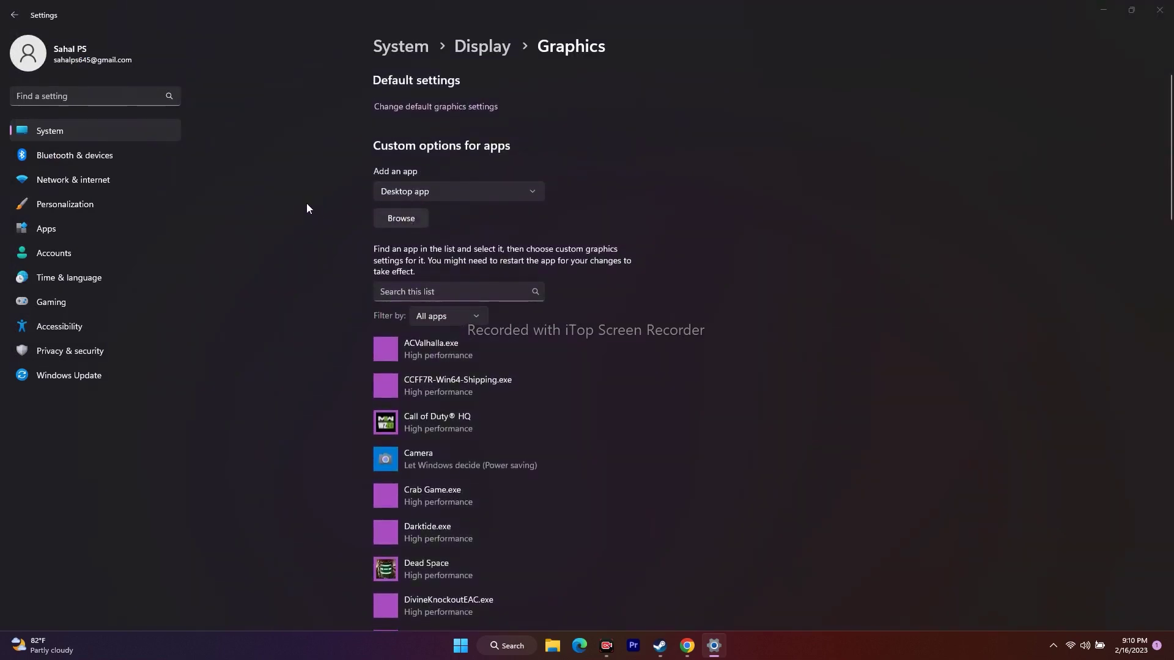
left_click(156, 137)
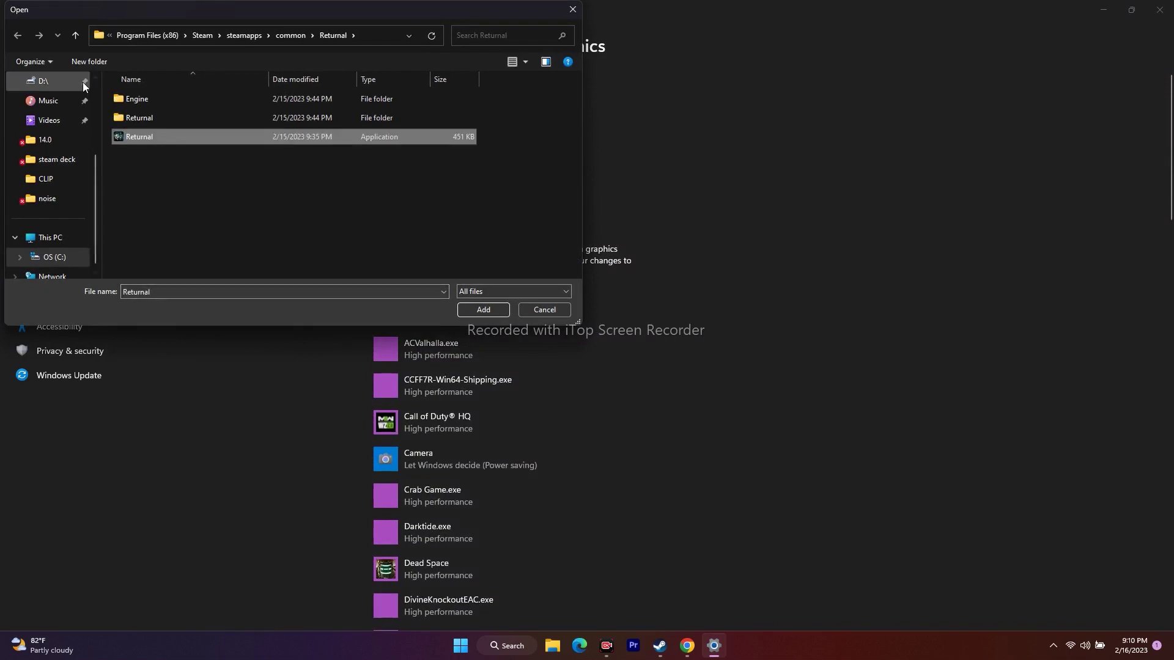
left_click(77, 36)
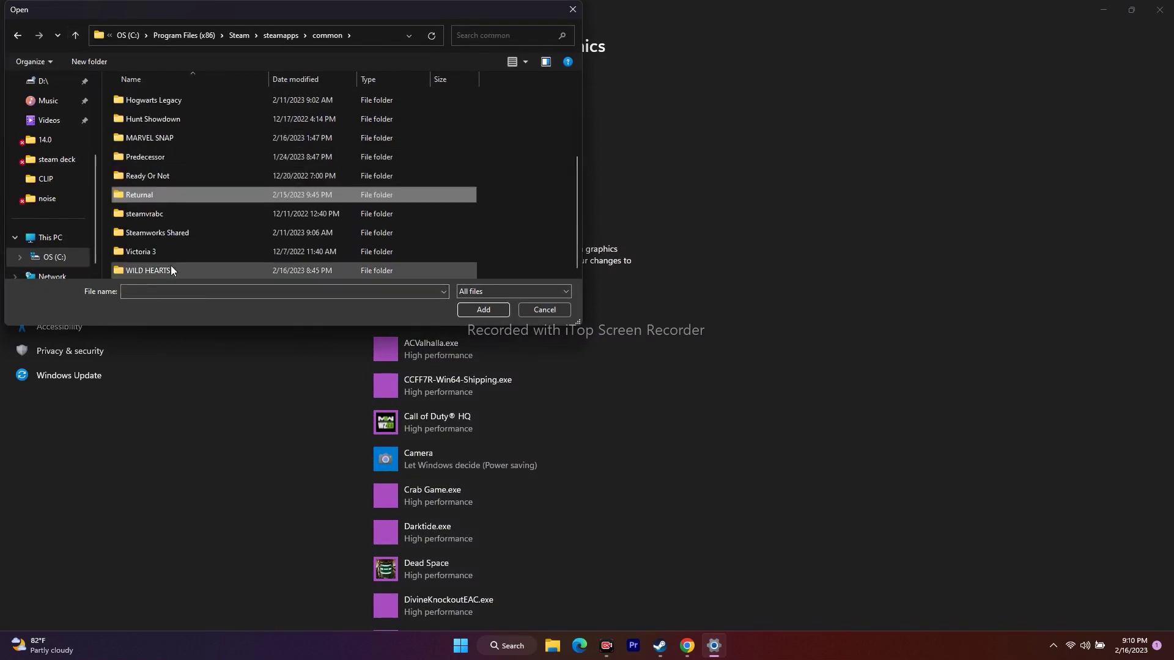
double_click(171, 269)
double_click(156, 137)
double_click(155, 98)
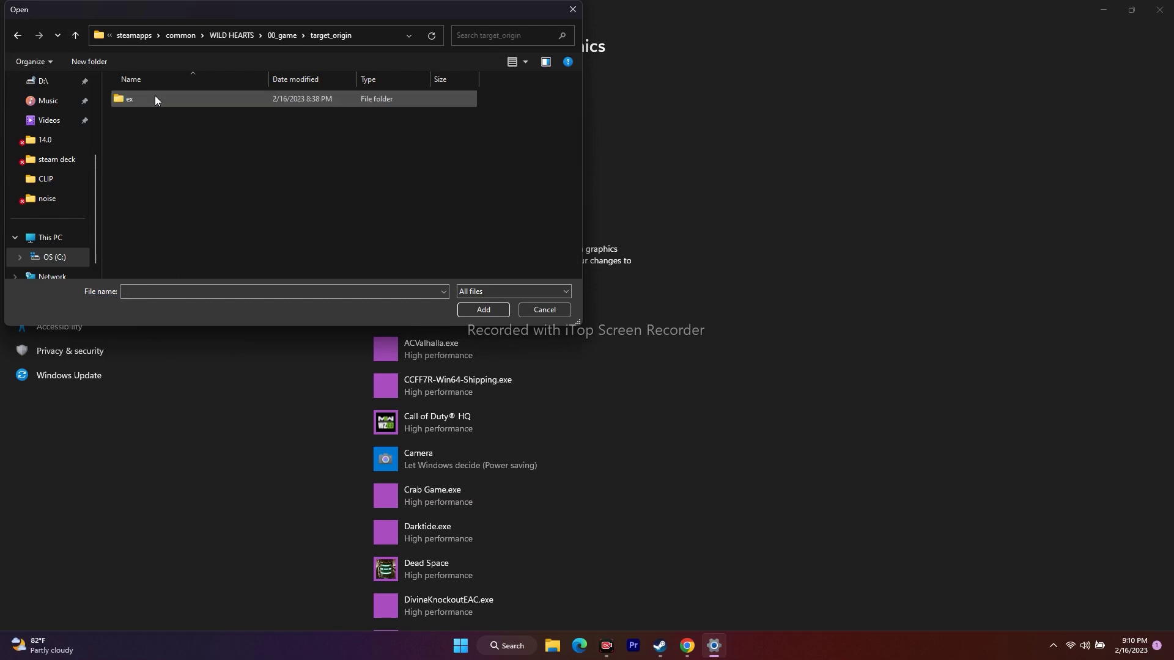
double_click(131, 99)
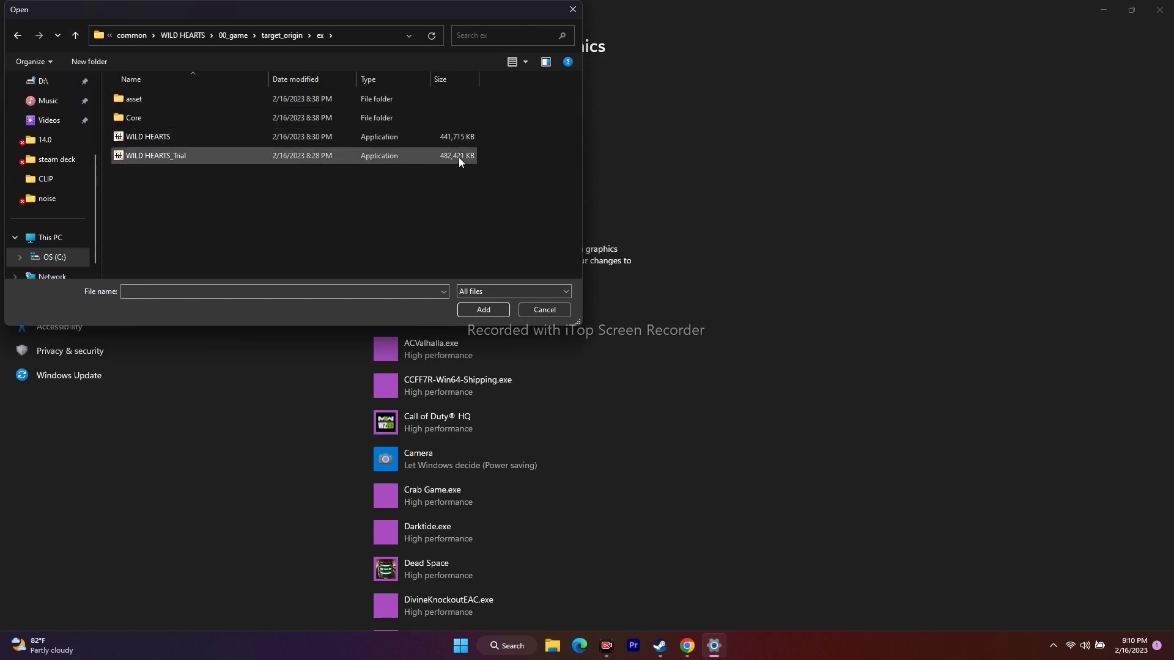
left_click(248, 136)
left_click(486, 309)
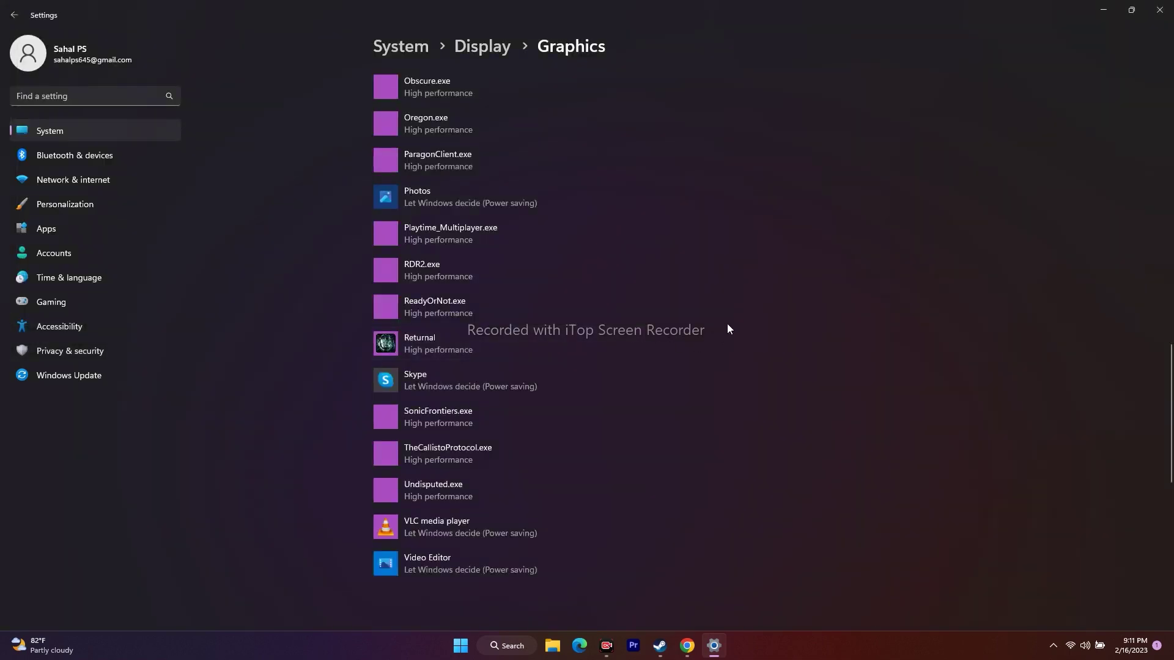
Step: Set the graphics preference of WILD HEARTS to High performance, save it and close Settings
scroll(487, 288, "down", 4)
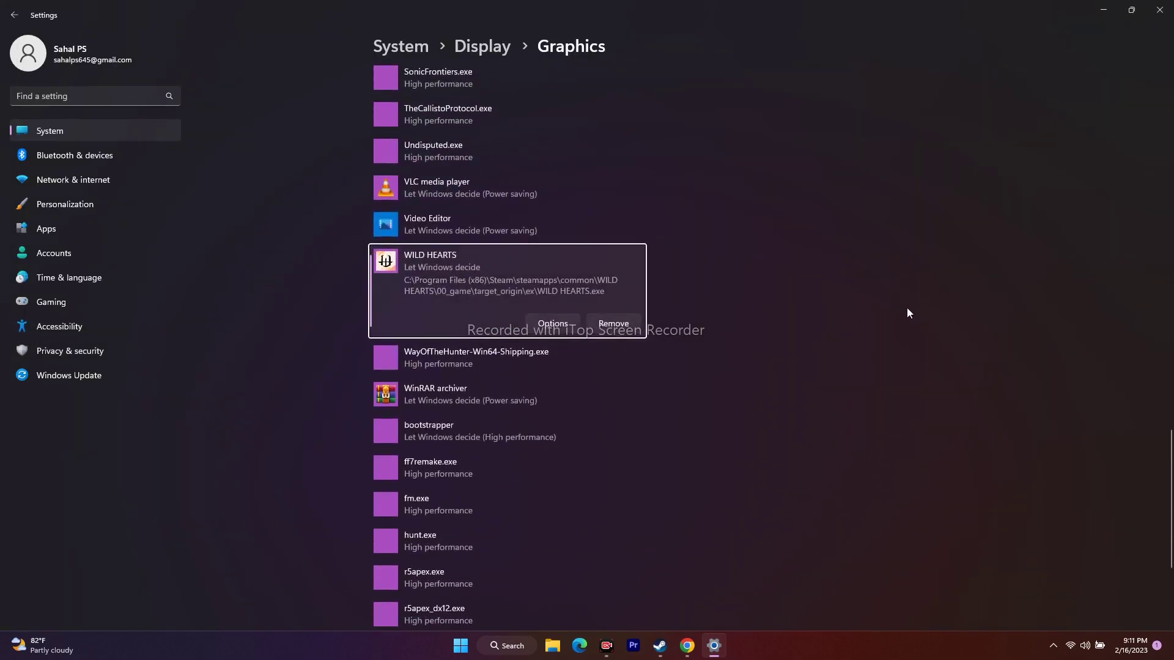
left_click(553, 323)
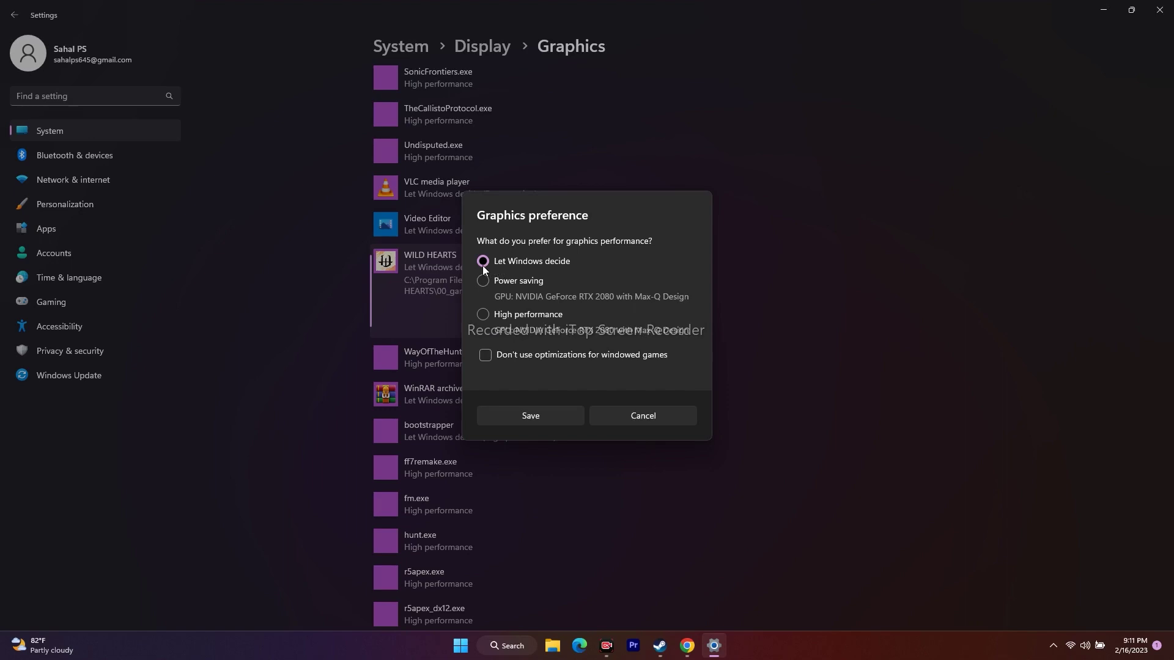
left_click(492, 314)
left_click(556, 416)
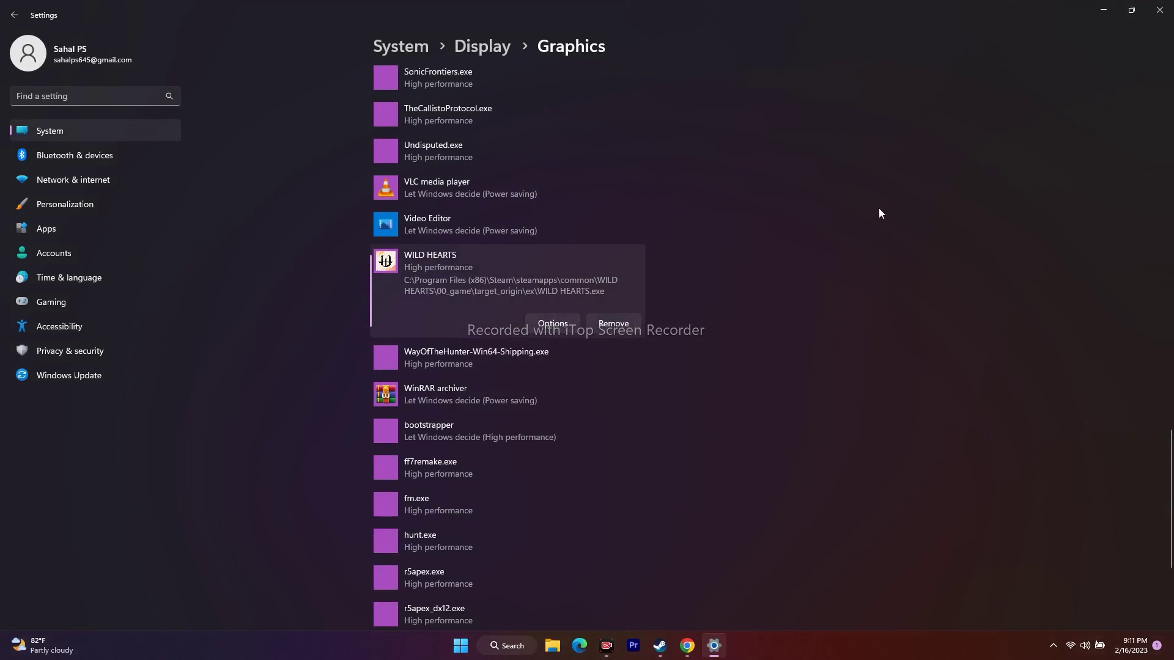
left_click(1159, 10)
left_click(674, 645)
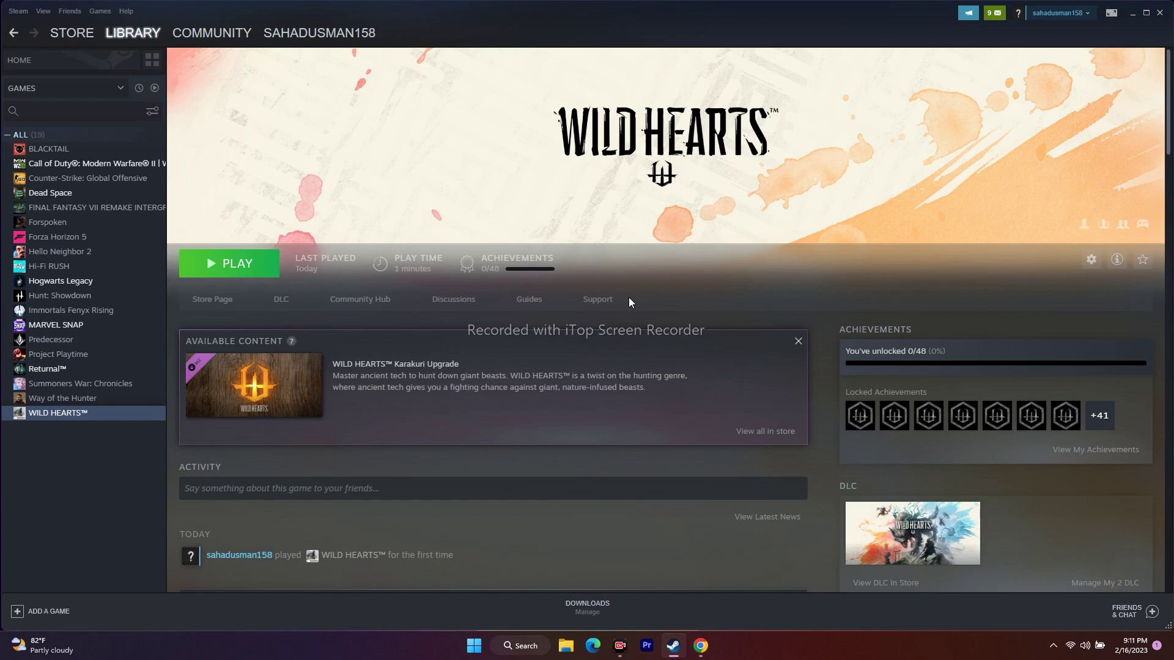
left_click(1133, 13)
Step: Check the installed RAM in the device specifications of Windows Settings and close Settings
left_click(519, 648)
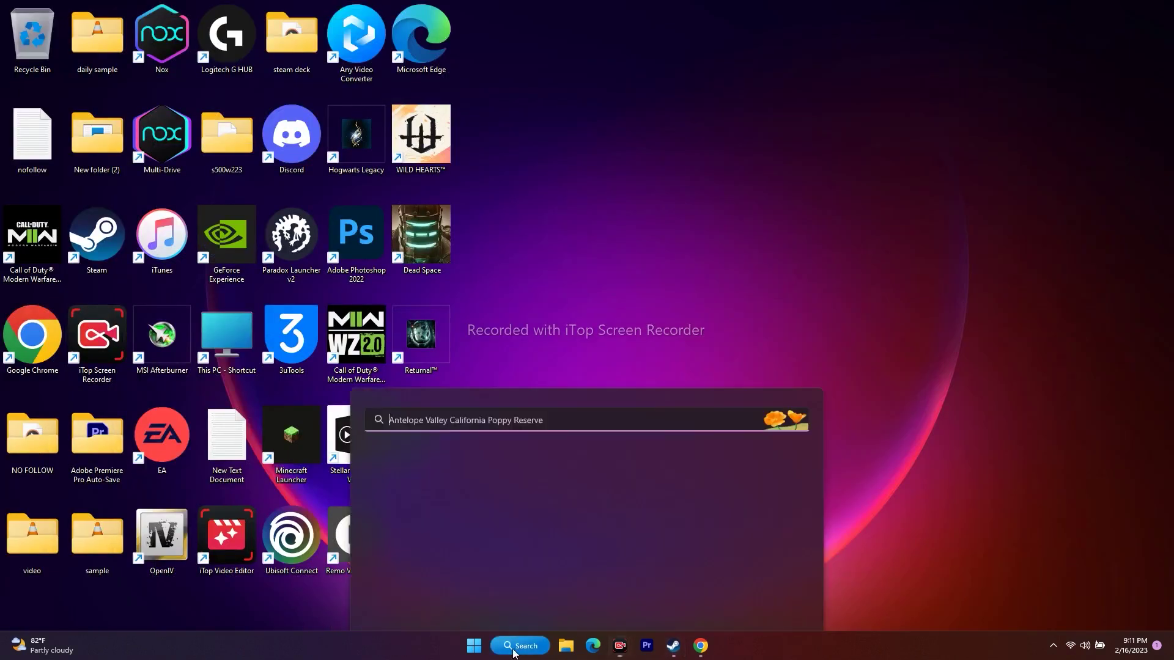
left_click(434, 267)
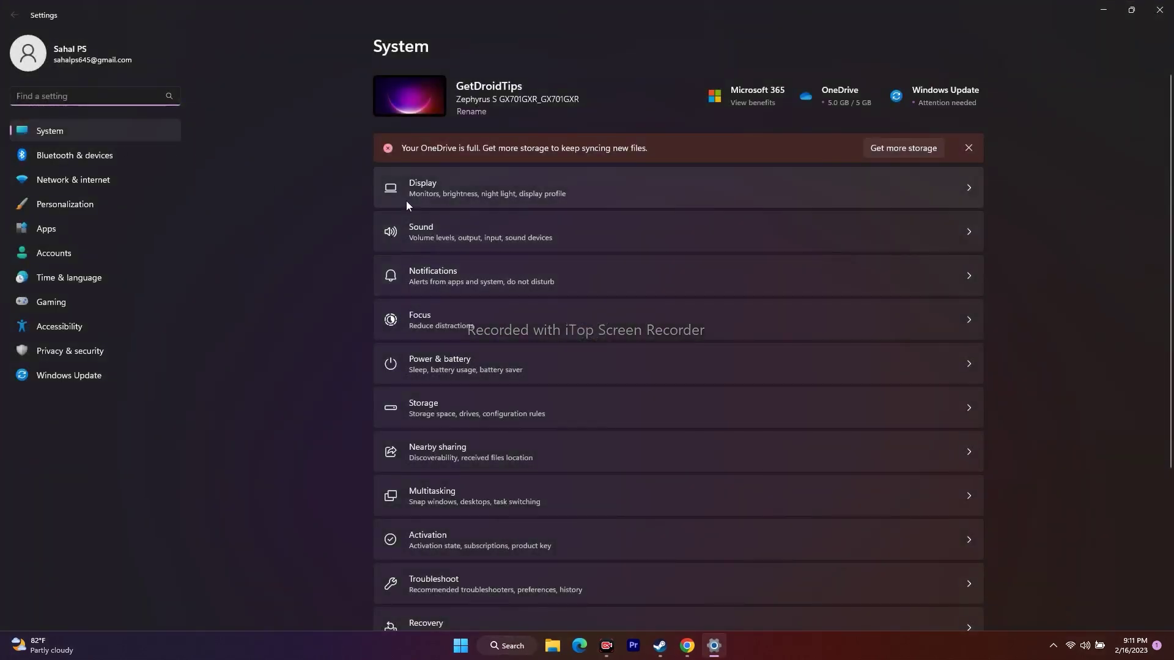
scroll(1080, 196, "down", 3)
left_click(417, 582)
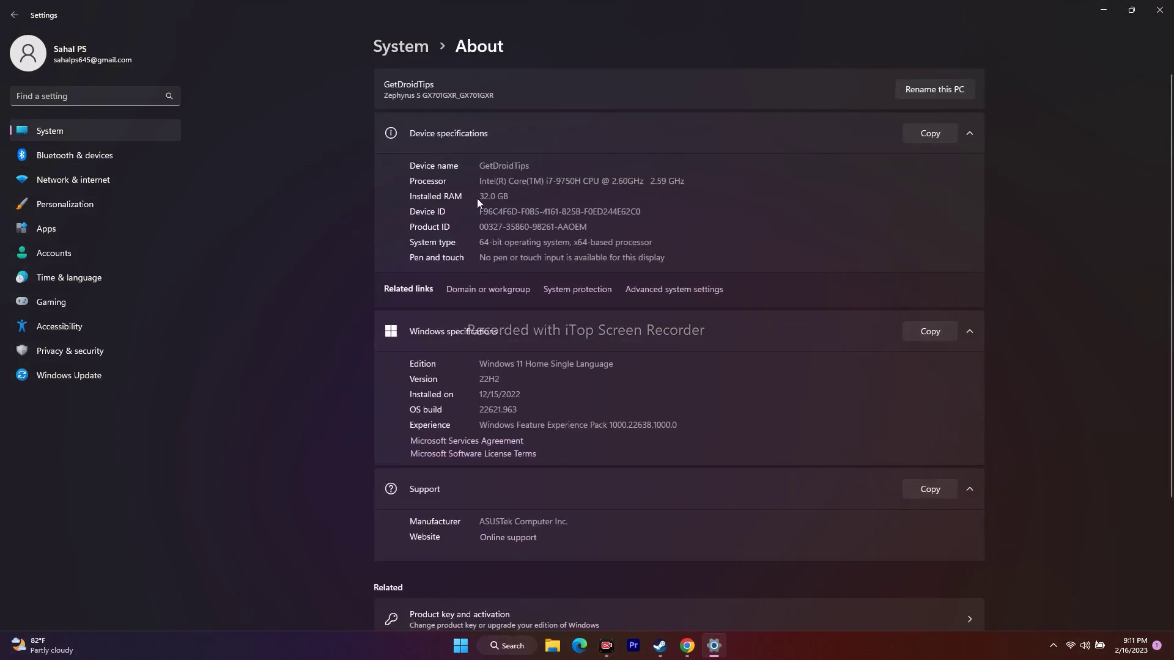
left_click_drag(482, 197, 522, 197)
left_click(1159, 9)
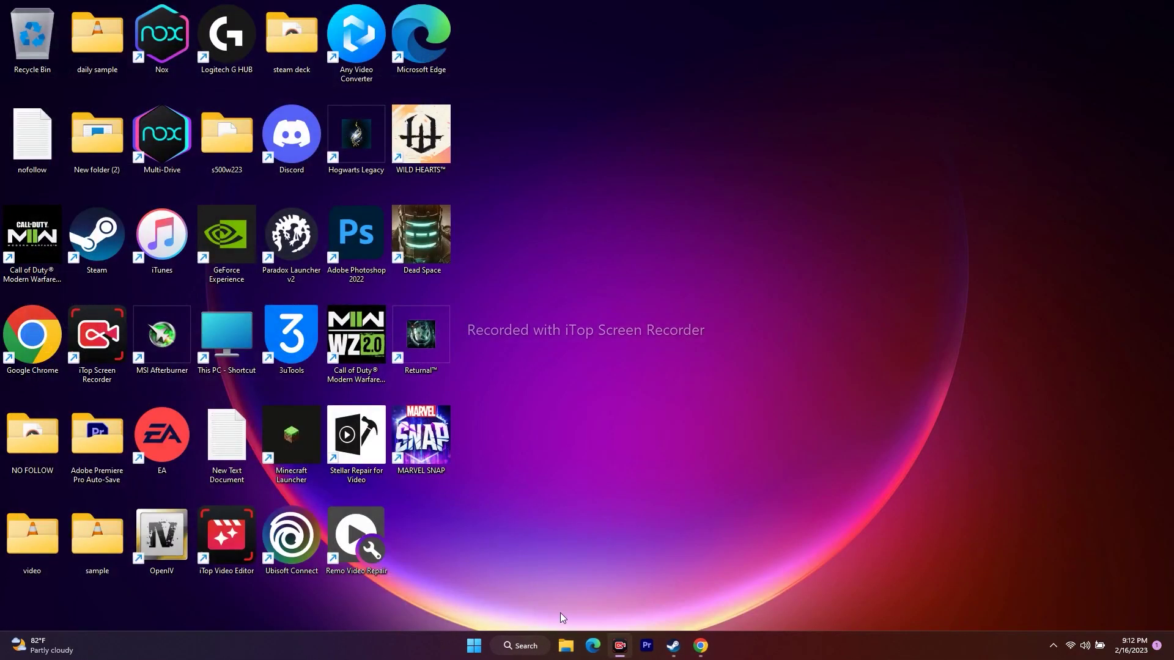
Step: Open the Virtual Memory settings through the advanced Performance Options and turn off automatic paging file management for all drives
left_click(508, 646)
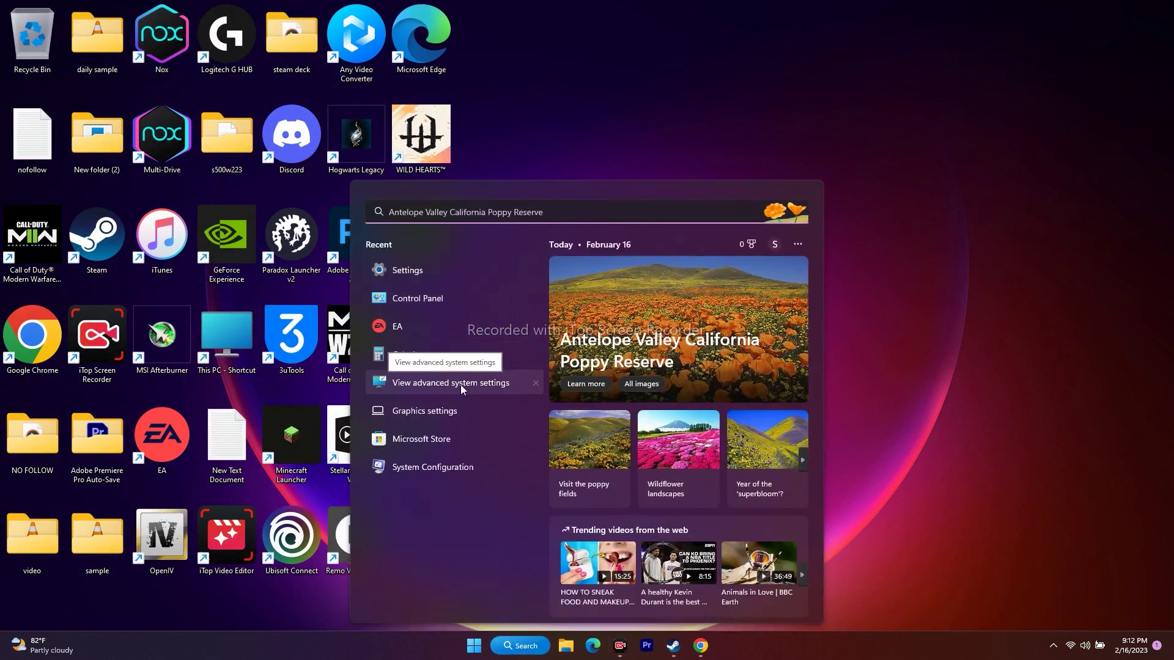
left_click(460, 384)
left_click_drag(287, 162, 682, 55)
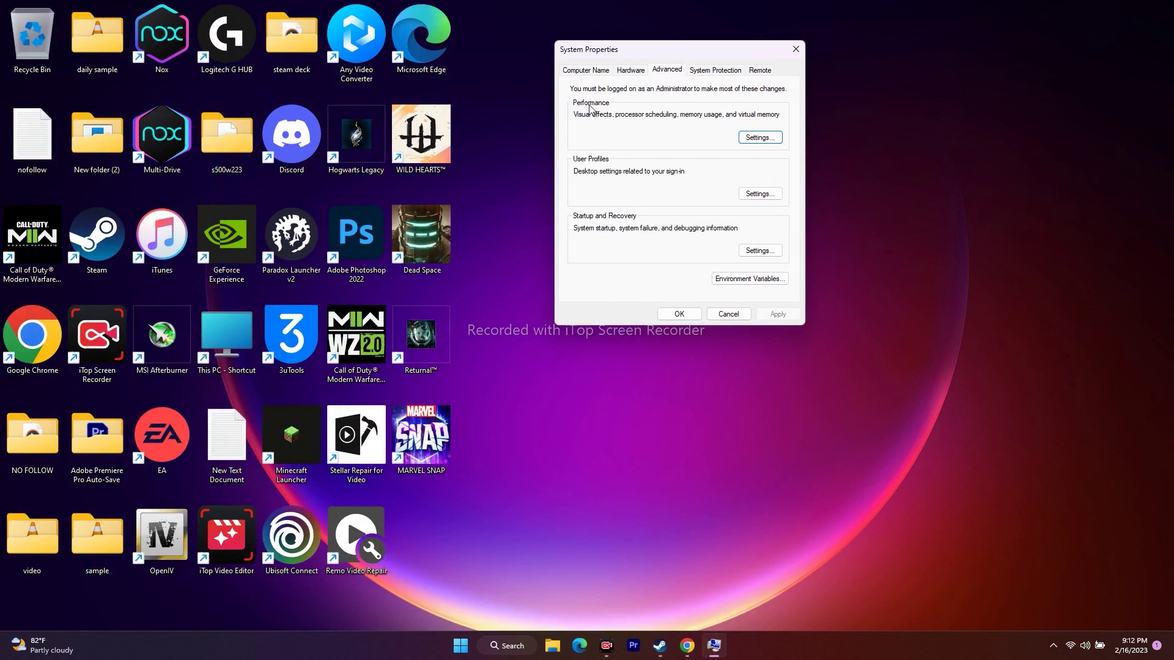
left_click(760, 138)
left_click(643, 116)
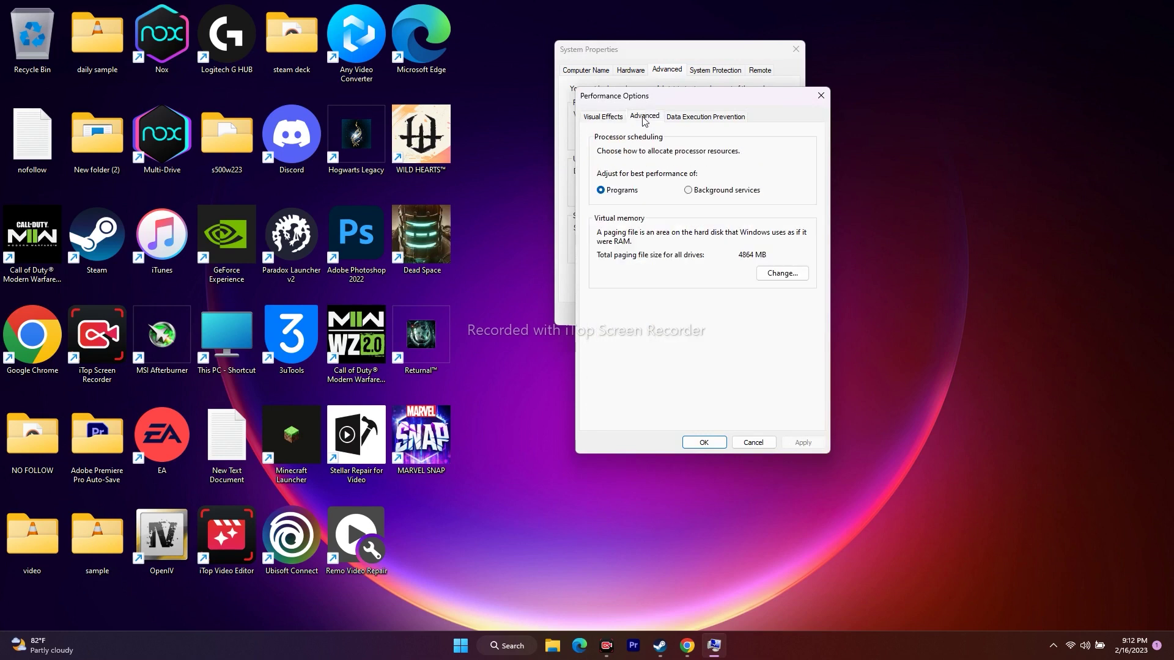
left_click(789, 276)
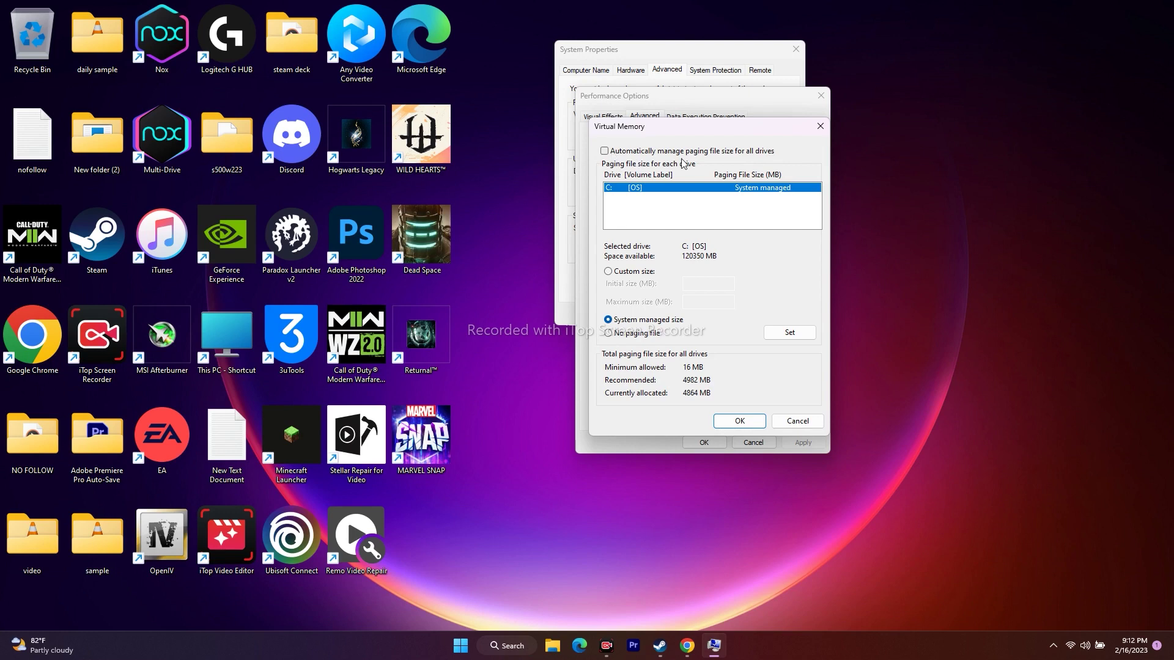
left_click(606, 152)
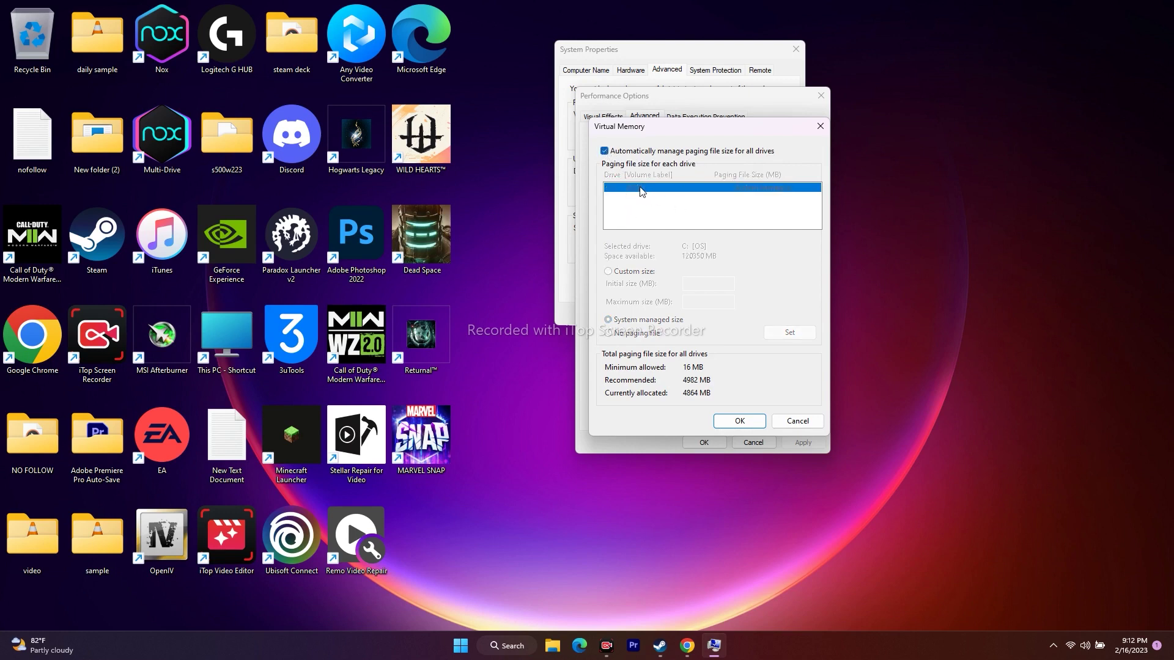
left_click(604, 151)
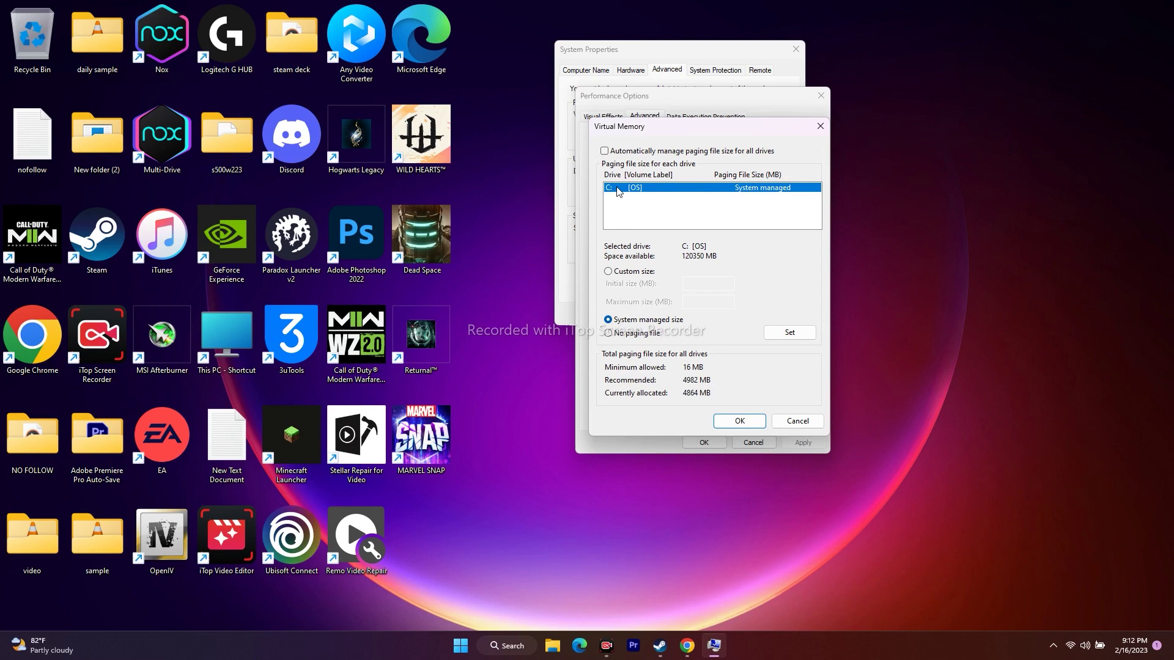
Step: Choose a custom paging file size for the C: drive in the Virtual Memory settings
left_click(609, 273)
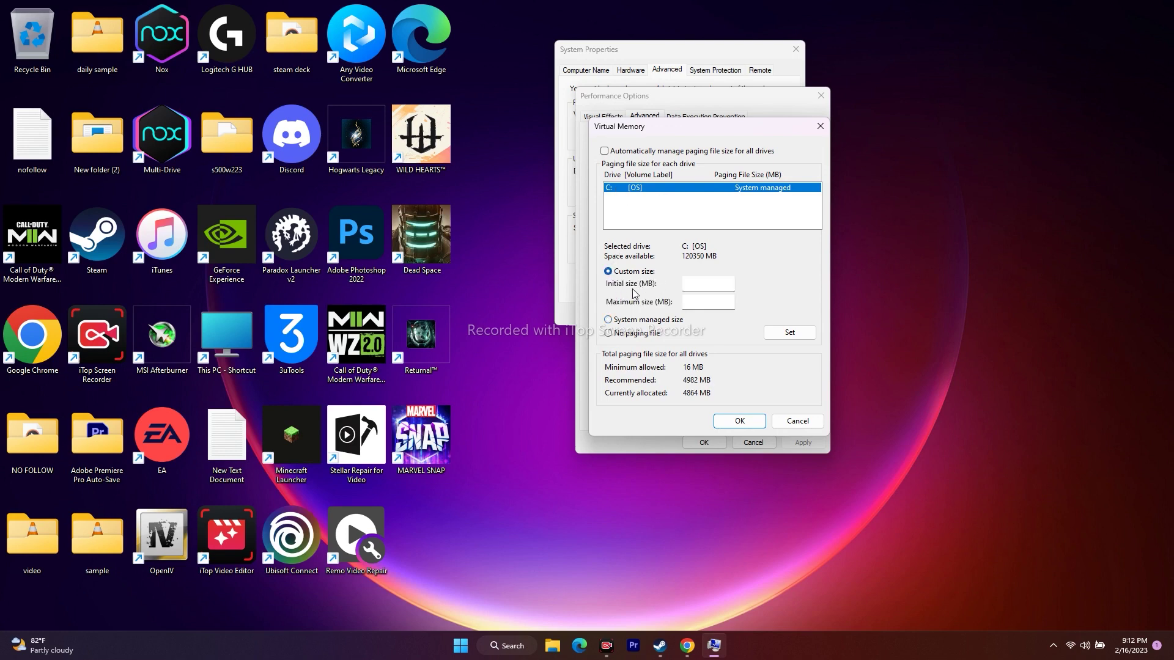
left_click(696, 285)
left_click(695, 301)
Step: Open Calculator and multiply 32 by 1024 to convert the installed RAM to megabytes
left_click(504, 646)
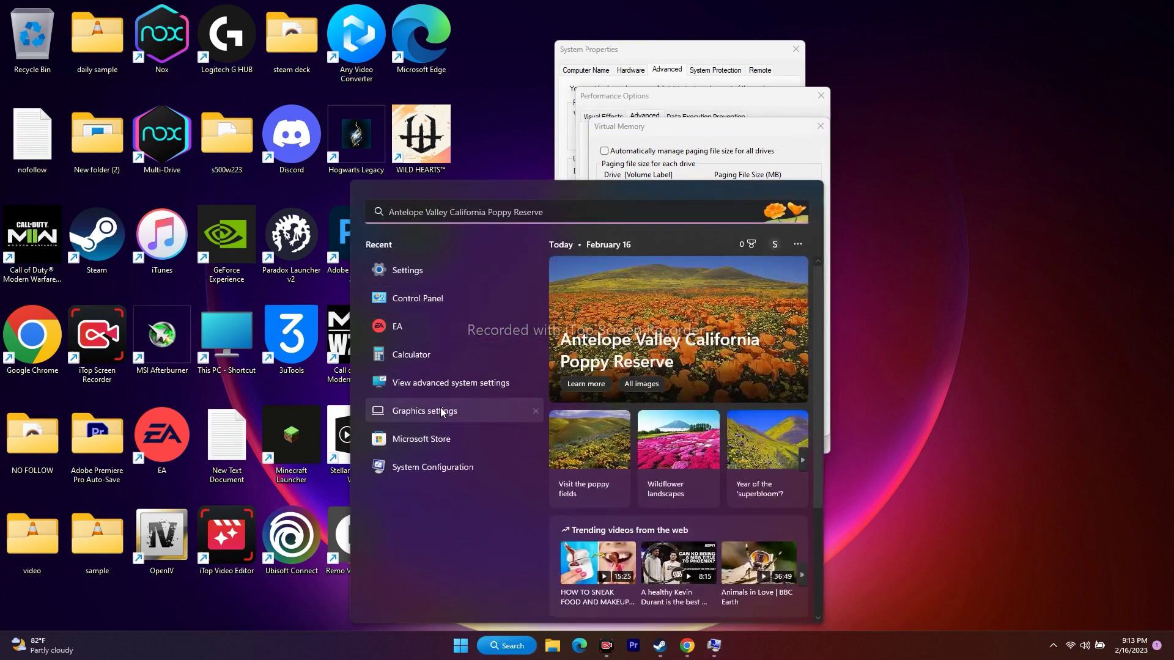
left_click(434, 357)
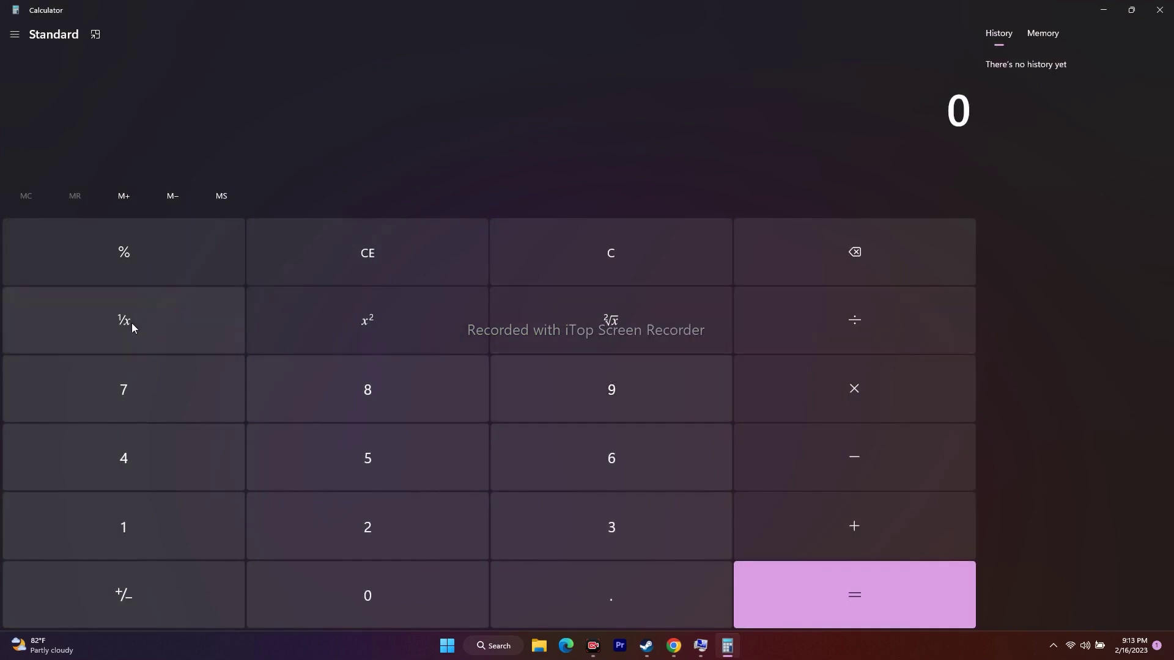
left_click(600, 530)
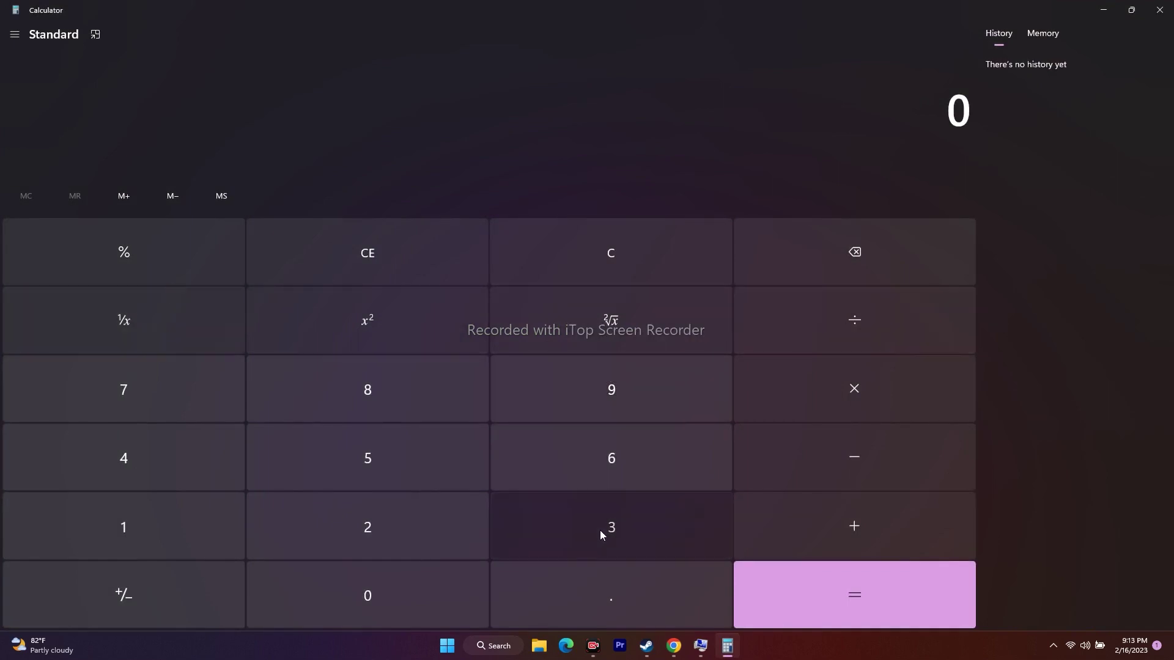
left_click(398, 520)
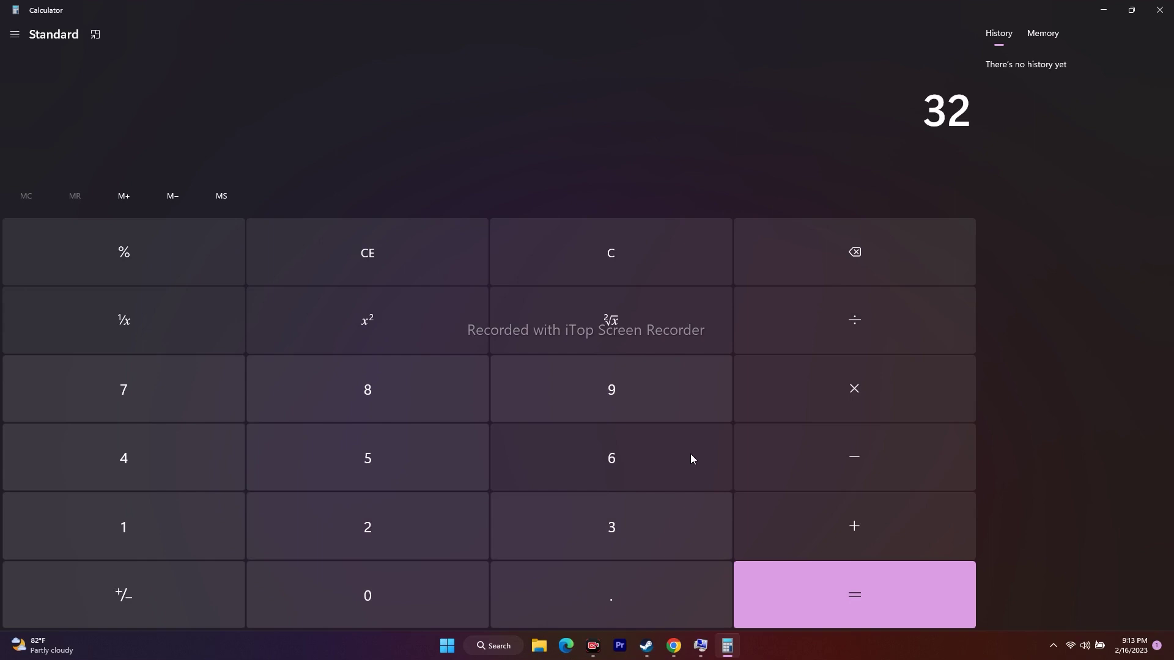
left_click(808, 413)
left_click(141, 527)
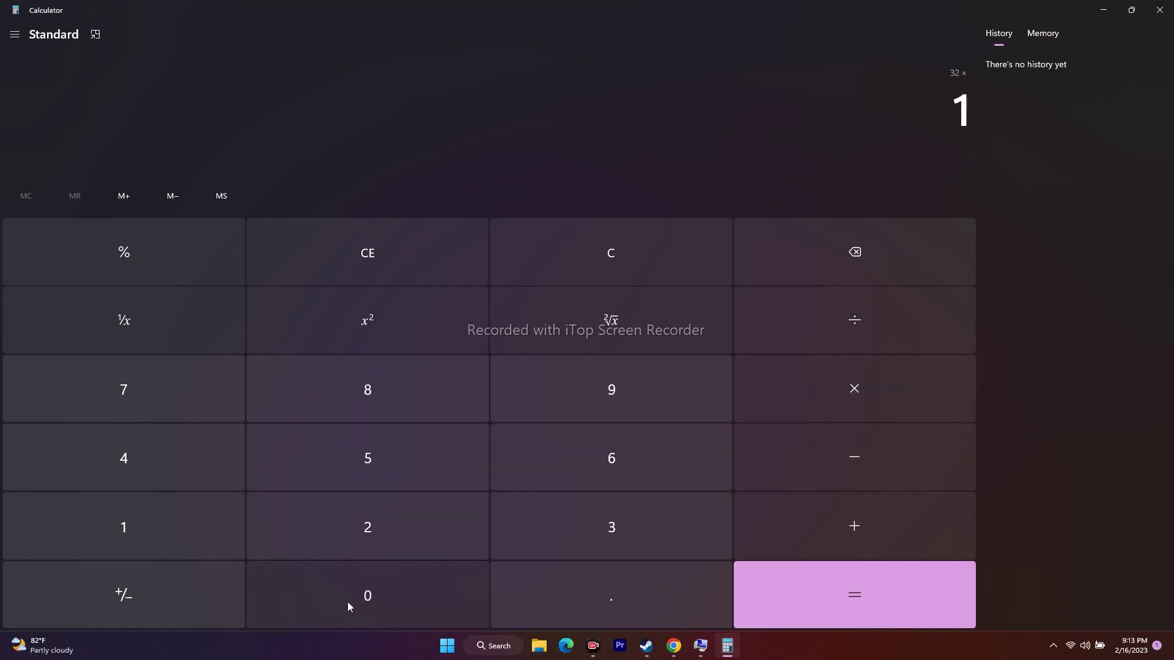
left_click(347, 601)
left_click(371, 532)
key("4")
left_click(809, 592)
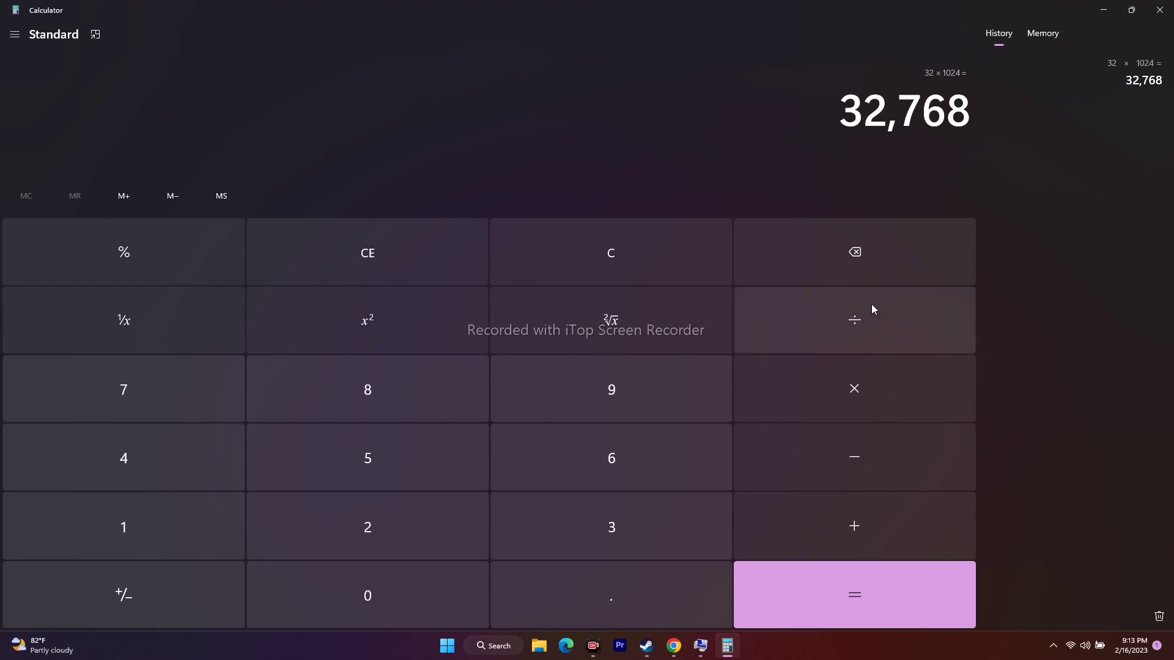
Step: Multiply the converted RAM amount by 1.5 in Calculator
left_click(872, 368)
key("1")
left_click(554, 587)
key("5")
left_click(862, 598)
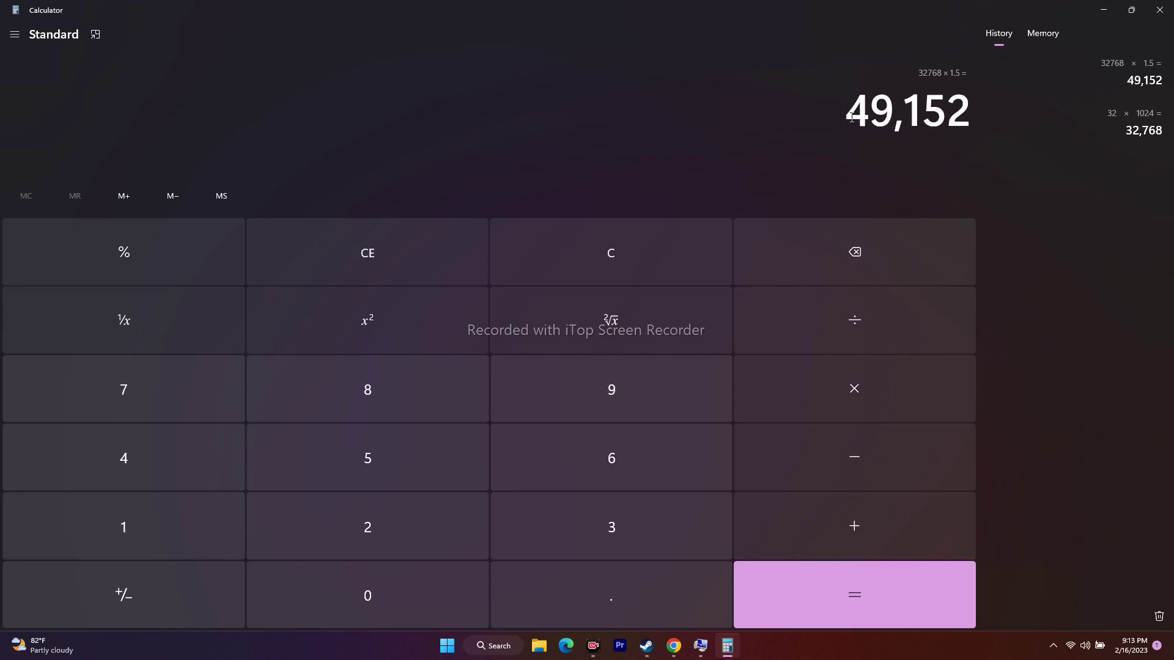
Step: Copy the calculated result, minimize Calculator and paste 49,152 as the paging file's initial size
right_click(991, 128)
left_click(974, 137)
left_click(1104, 10)
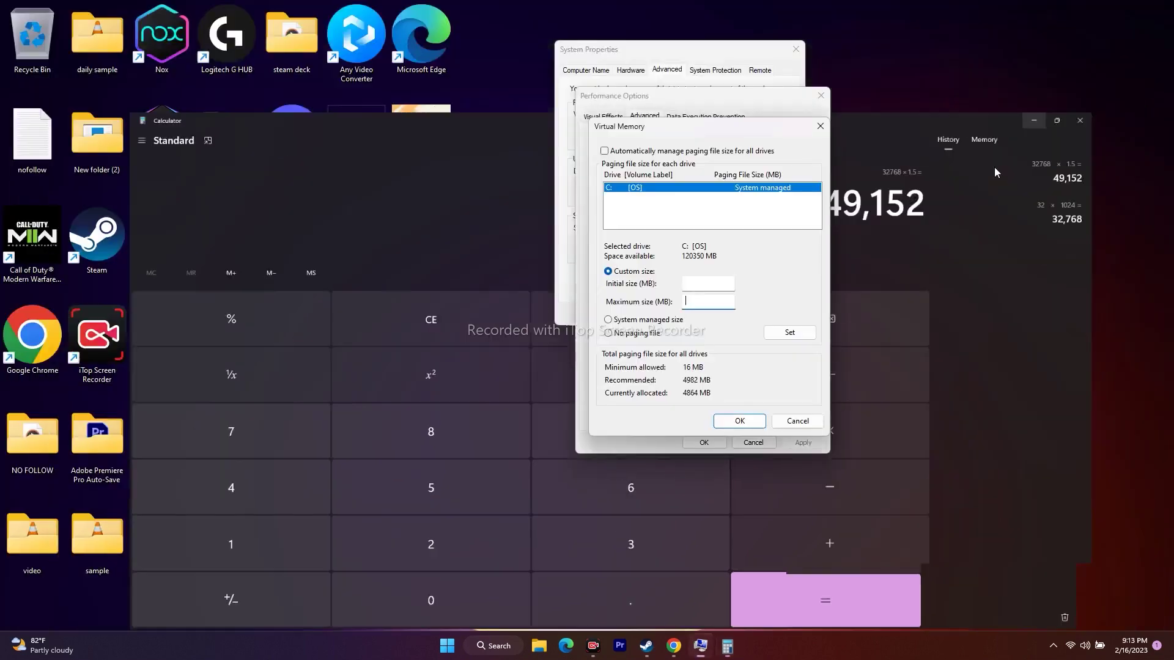
right_click(703, 284)
left_click(733, 338)
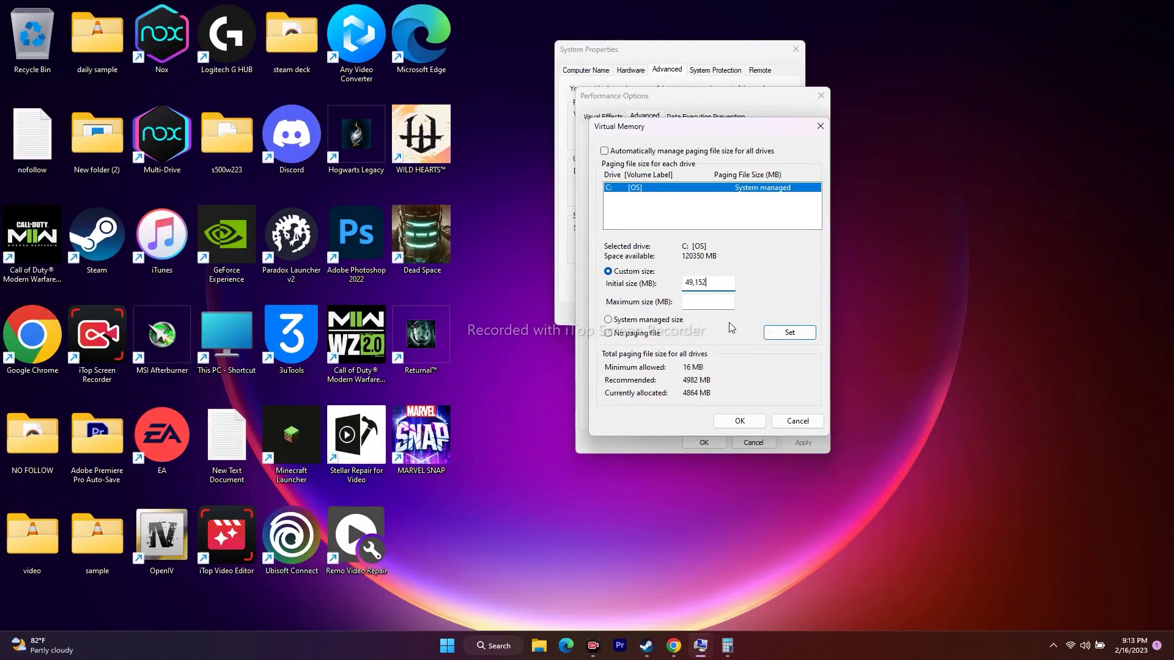
left_click(727, 646)
left_click(144, 267)
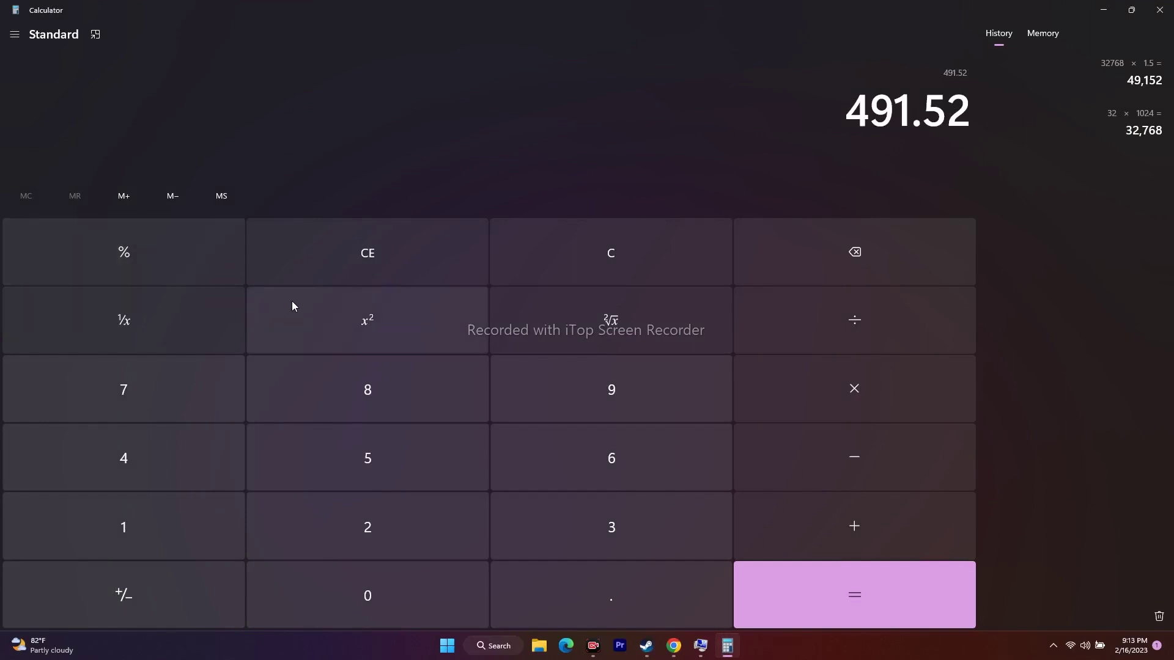
left_click(635, 256)
left_click(584, 520)
left_click(413, 522)
left_click(831, 406)
left_click(226, 523)
left_click(372, 535)
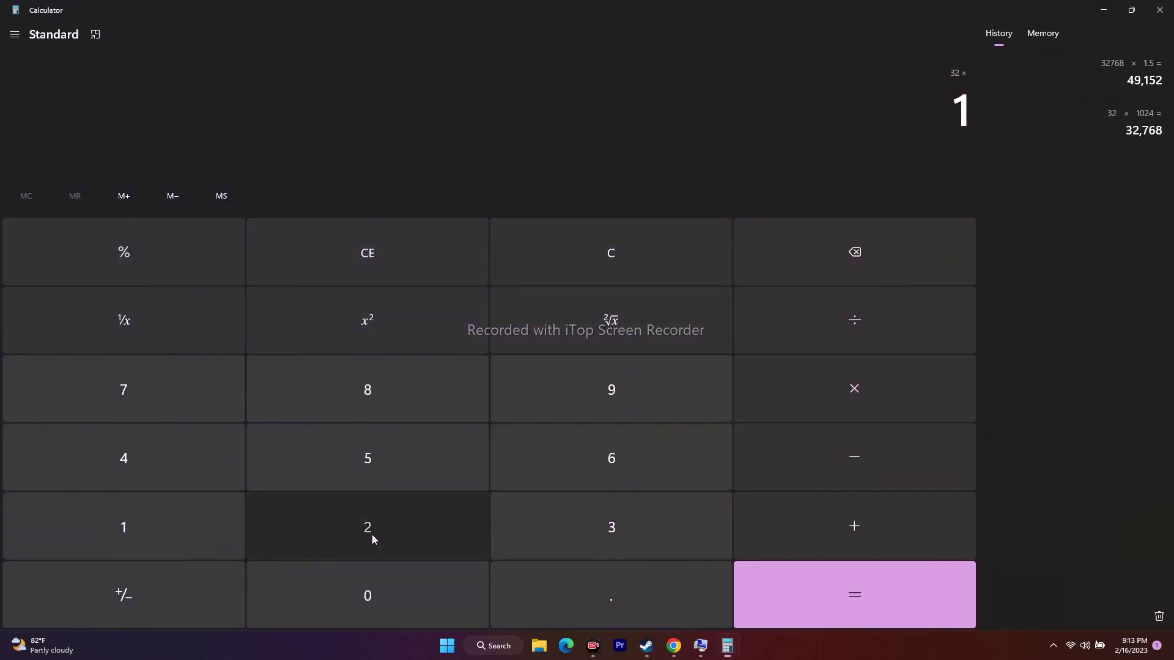
left_click(893, 265)
left_click(893, 264)
left_click(614, 524)
left_click(360, 525)
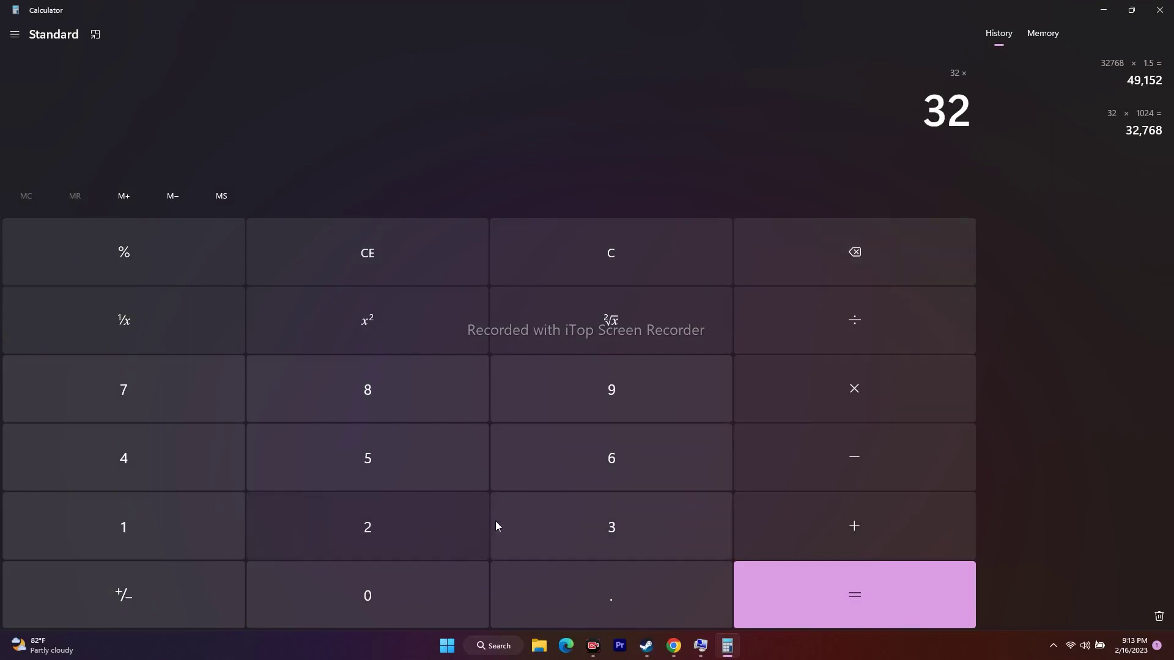
left_click(805, 401)
left_click(195, 519)
double_click(148, 278)
left_click(340, 272)
left_click(619, 275)
Step: Calculate 32 × 1024 again in Calculator as the basis for the maximum paging file size
left_click(610, 520)
left_click(370, 525)
left_click(847, 395)
left_click(230, 529)
left_click(317, 595)
left_click(343, 531)
left_click(212, 469)
left_click(807, 587)
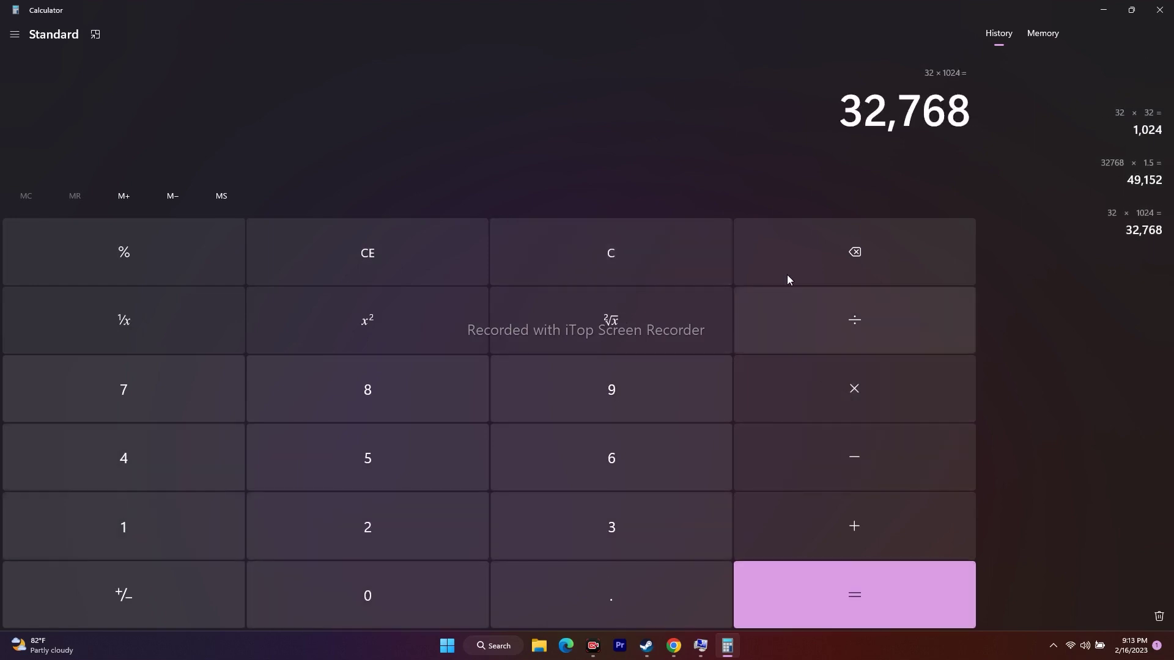
Step: Multiply the recalculated RAM amount by 3 in Calculator
left_click_drag(847, 120, 962, 120)
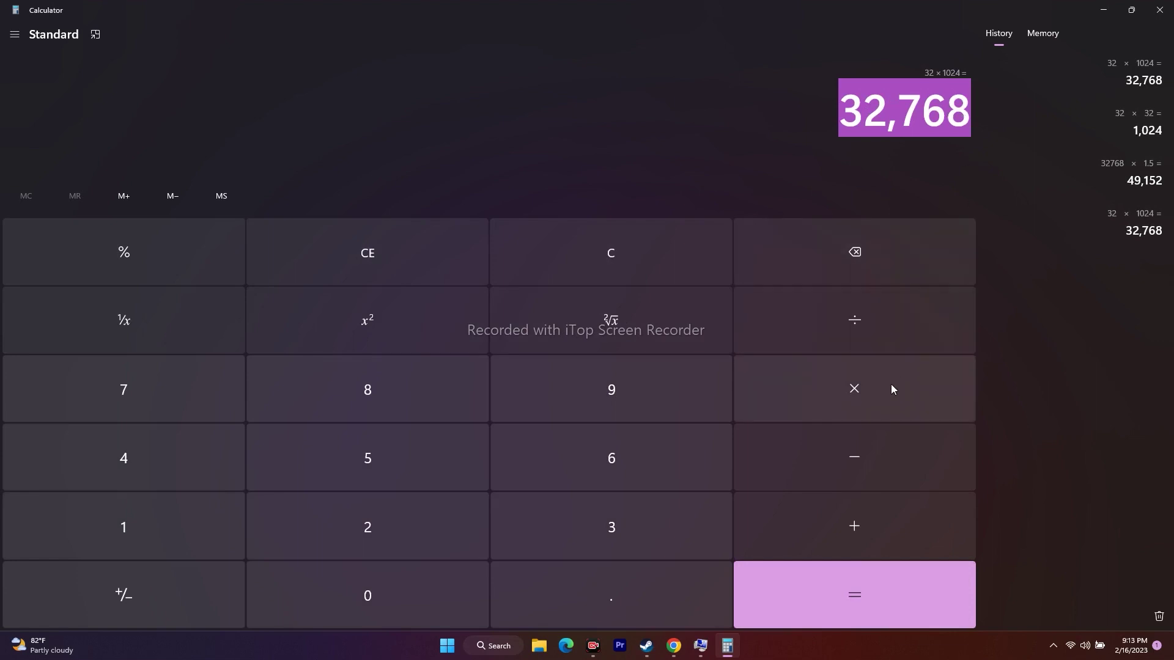
left_click(864, 387)
left_click(691, 511)
left_click(766, 575)
Step: Copy the new result, minimize Calculator and paste 98,304 as the paging file's maximum size
left_click_drag(842, 116, 965, 118)
right_click(966, 119)
left_click(988, 136)
left_click(1104, 10)
right_click(703, 301)
left_click(734, 354)
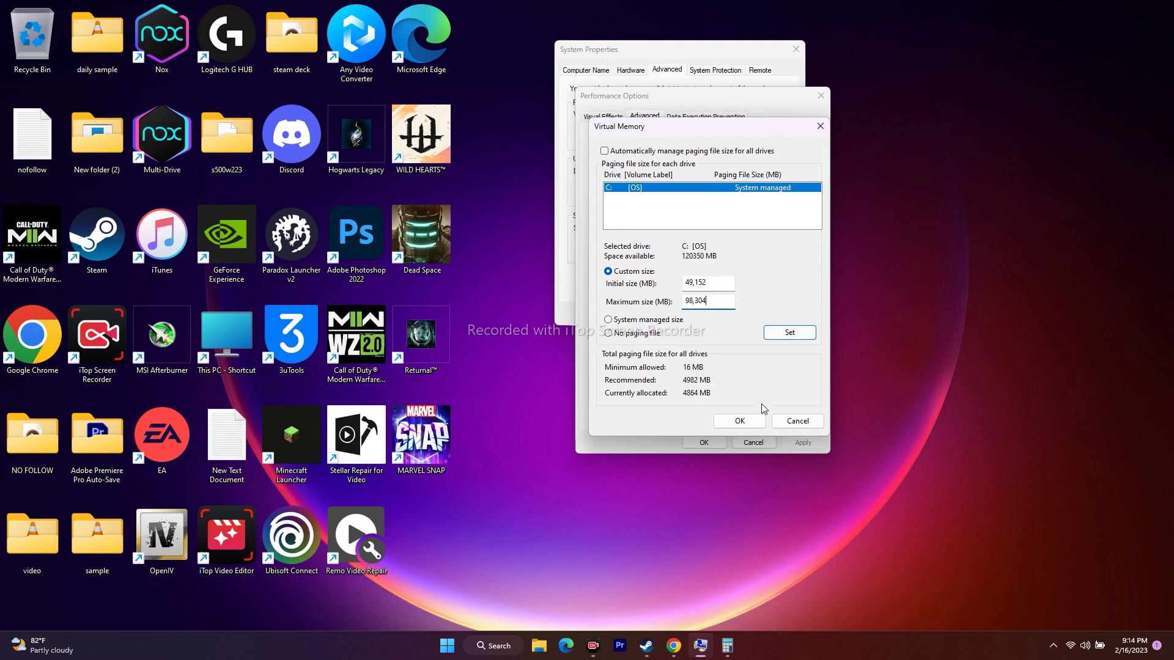
Step: Cancel the Virtual Memory changes and close the Performance Options and System Properties dialogs
left_click(798, 422)
left_click(821, 96)
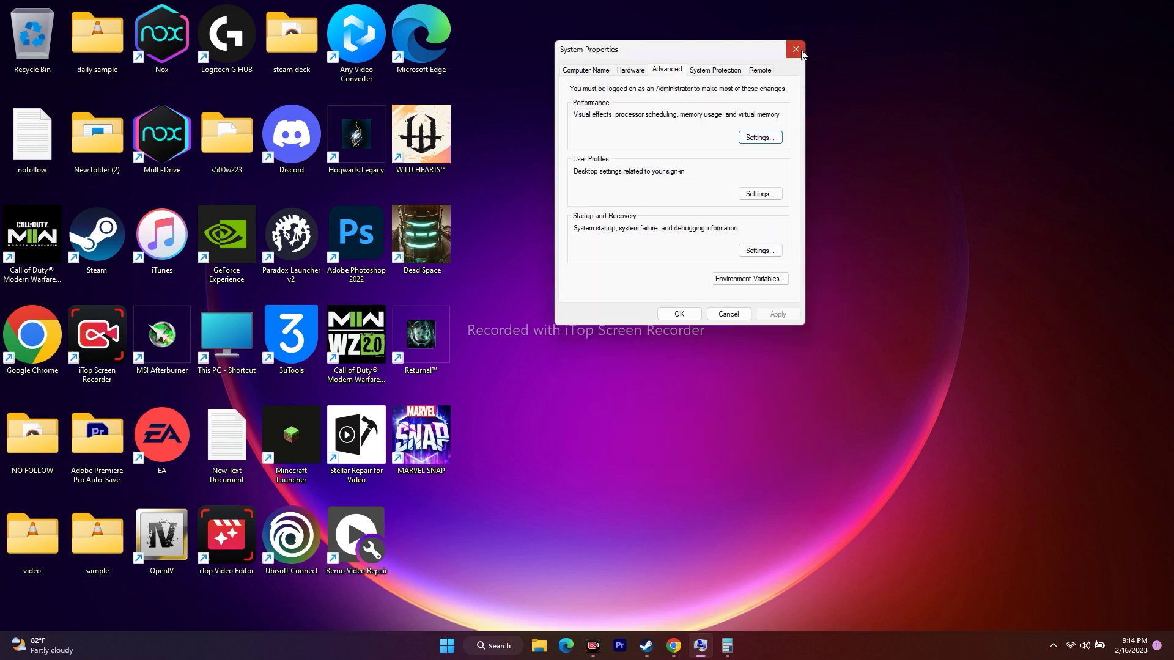
left_click(796, 49)
Step: Switch to Steam and enter -dx11 as the launch option in the general properties of WILD HEARTS
left_click(659, 648)
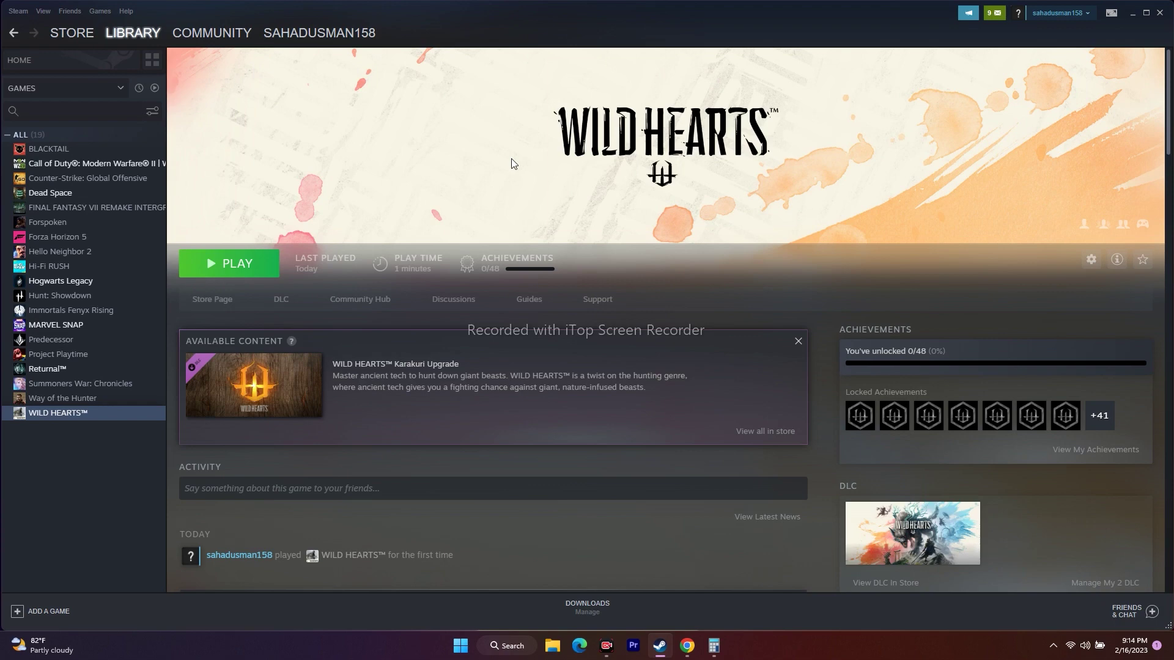
right_click(68, 416)
left_click(90, 490)
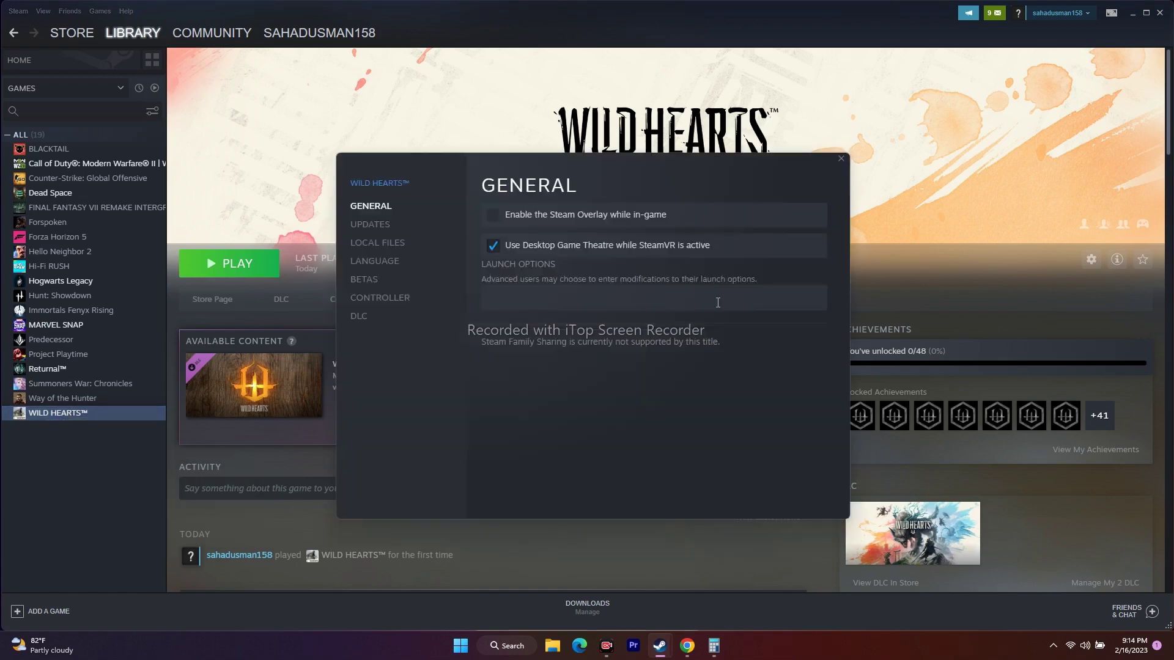
left_click(517, 299)
type("-dx11")
Step: Try -dx12 as the launch option, delete the entry and close the game's properties
key("BackSpace")
type("2")
key("BackSpace")
key("BackSpace")
key("BackSpace")
key("BackSpace")
left_click(841, 159)
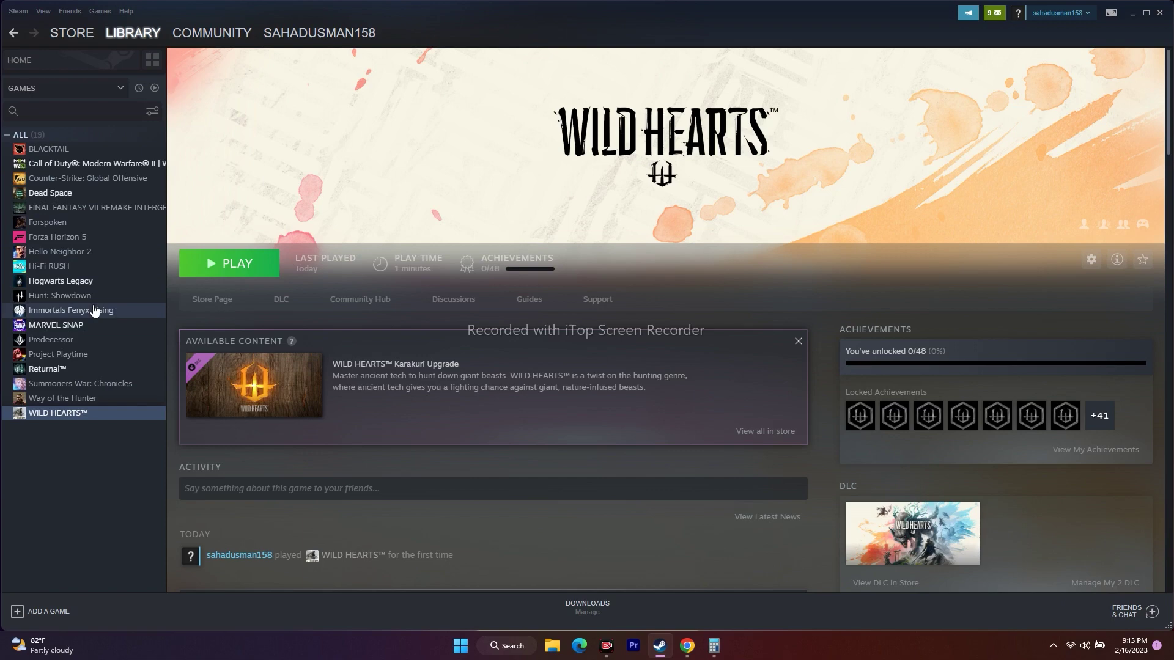
Step: Browse the local files of WILD HEARTS from its Steam properties and check the __Installer and __overlay folders
right_click(70, 416)
left_click(95, 493)
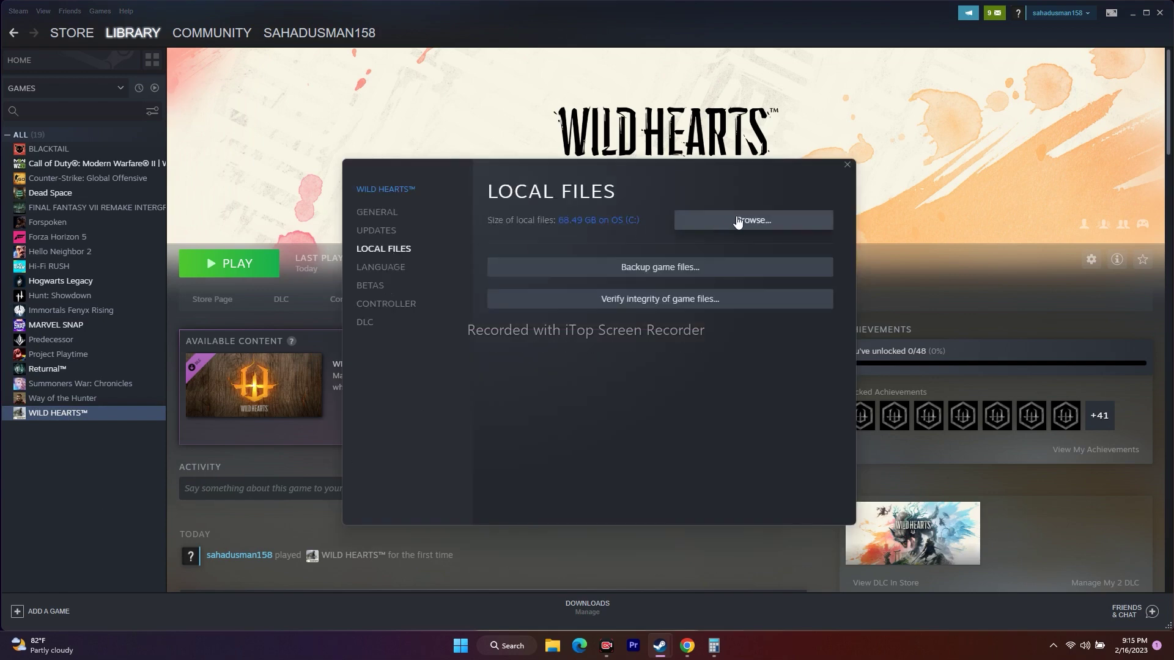
left_click(738, 221)
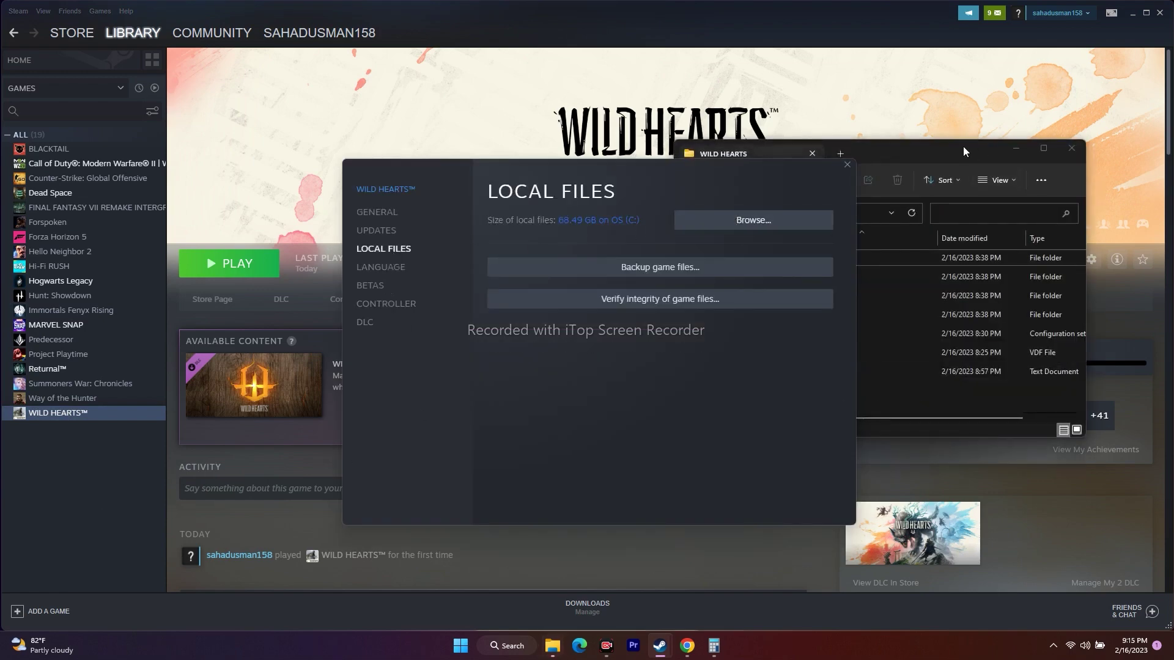
left_click(1035, 148)
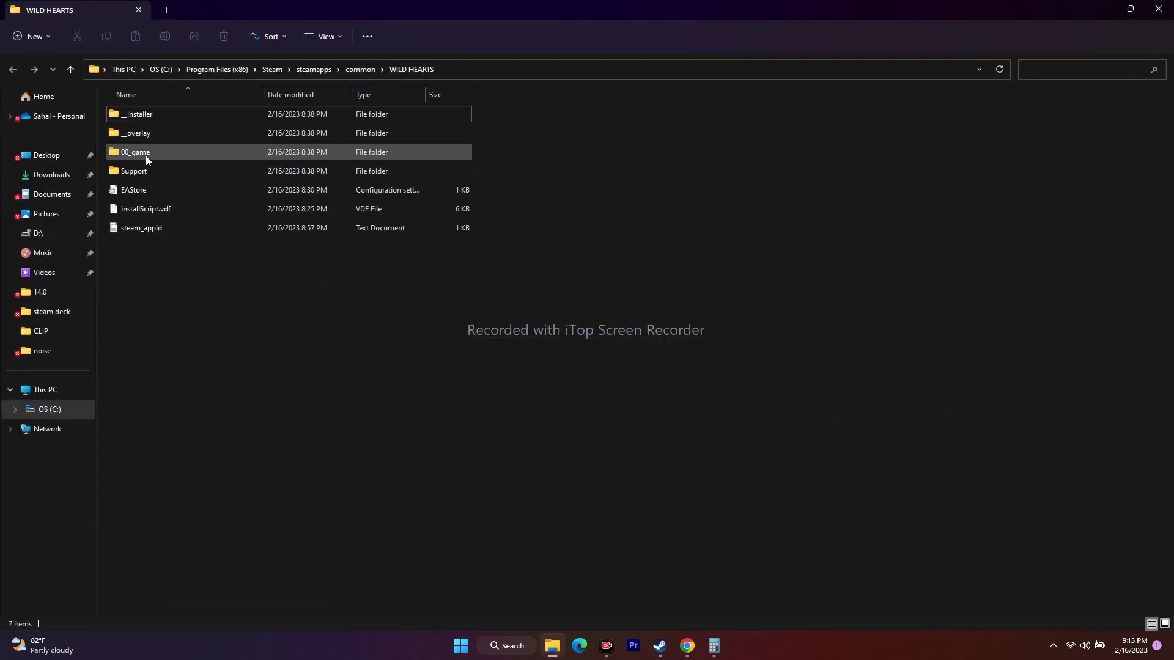
double_click(148, 115)
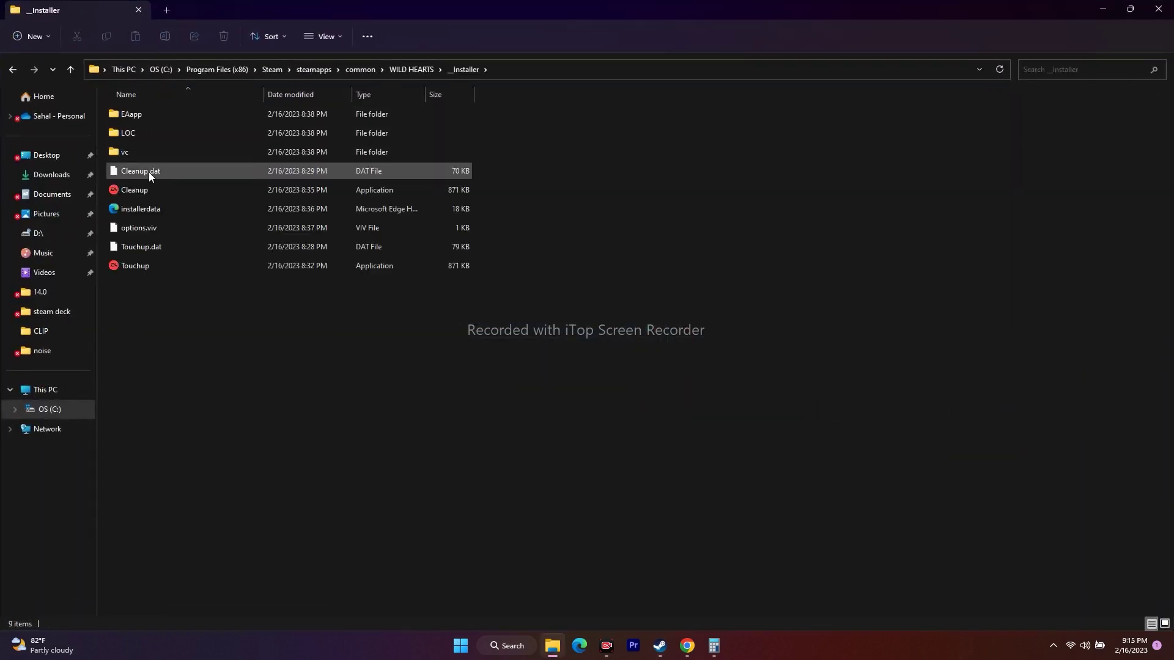
left_click(12, 69)
double_click(149, 130)
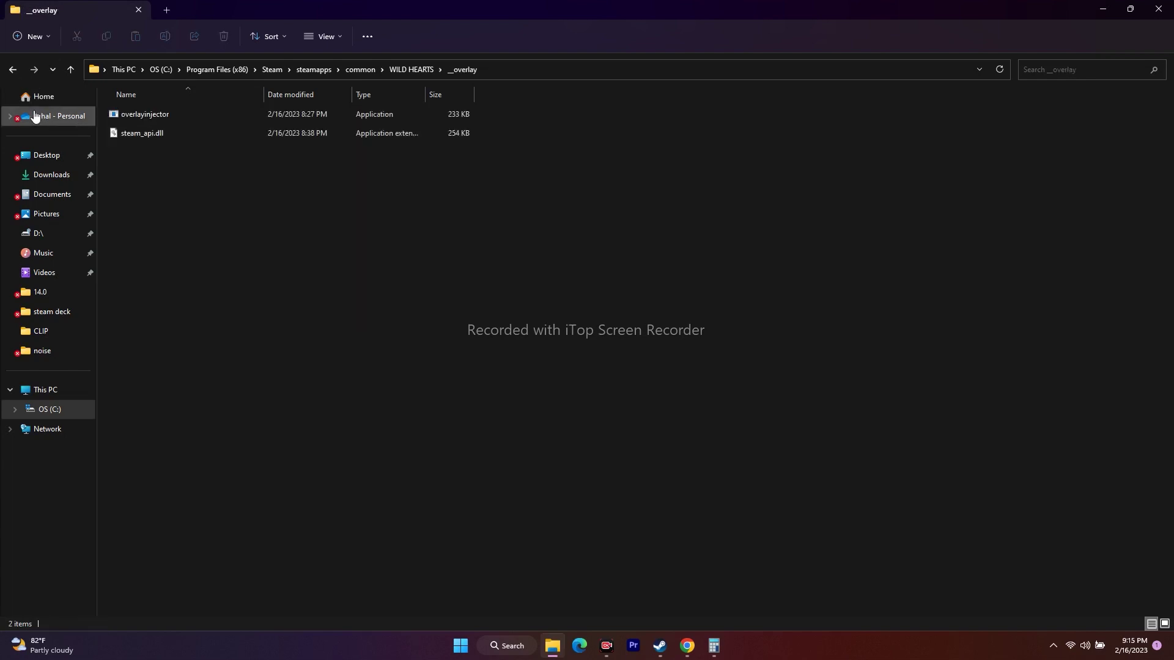
left_click(13, 69)
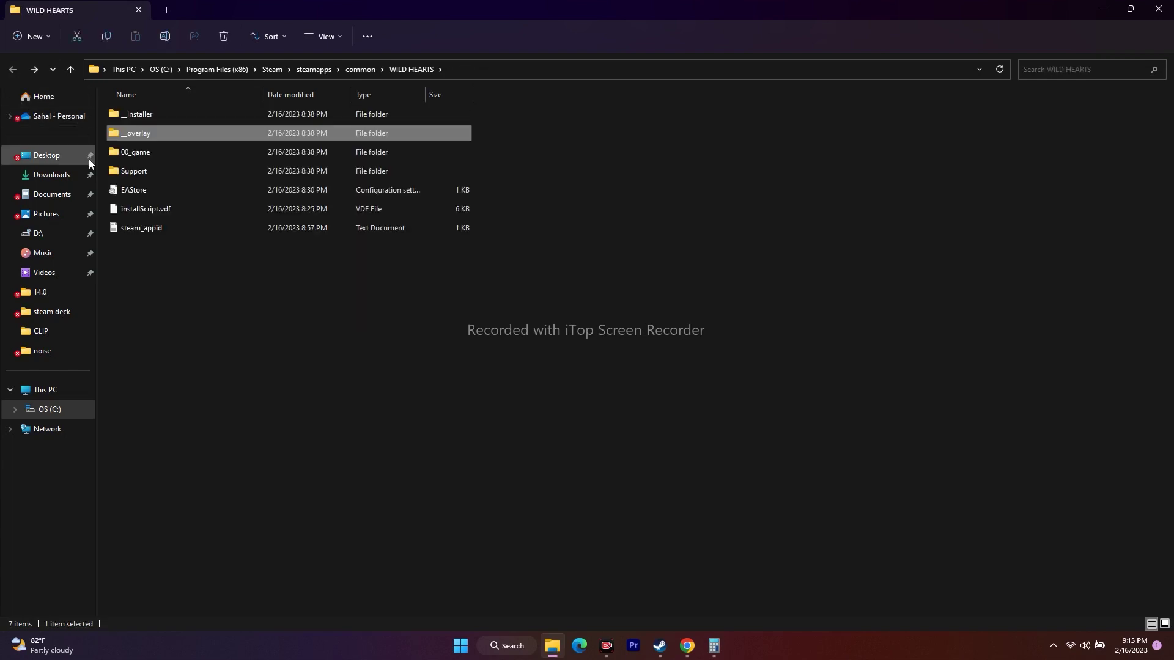
Step: Navigate from This PC to C:\Program Files (x86)\Steam\steamapps\common
left_click(49, 389)
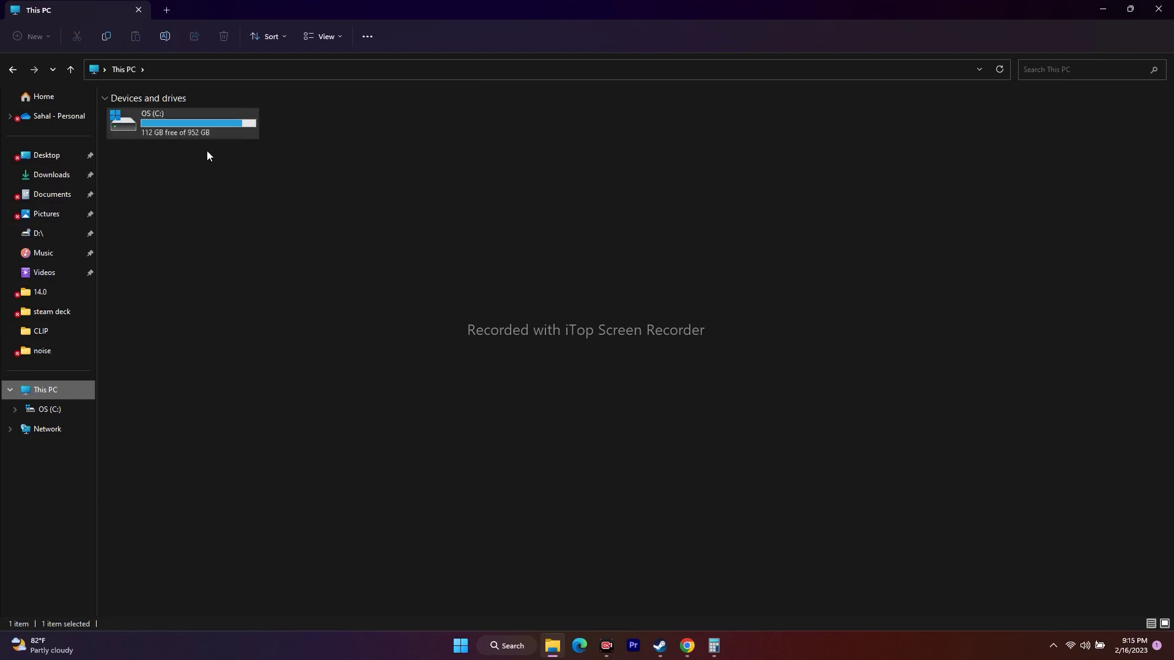
double_click(178, 126)
scroll(182, 320, "down", 2)
double_click(182, 343)
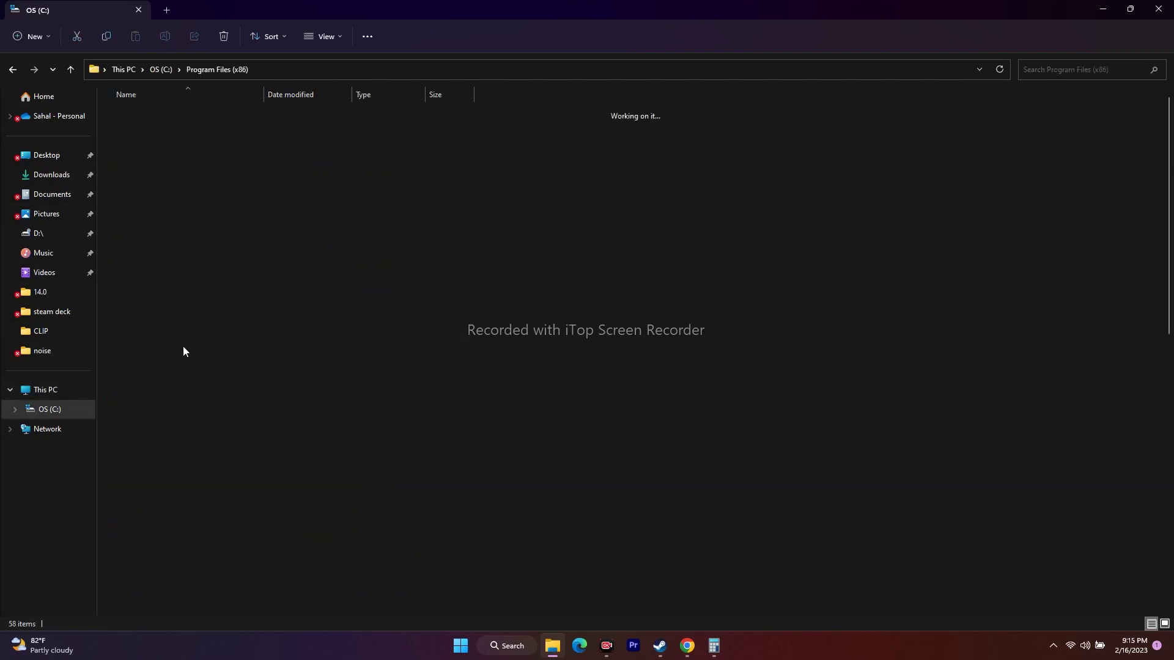
scroll(167, 394, "down", 9)
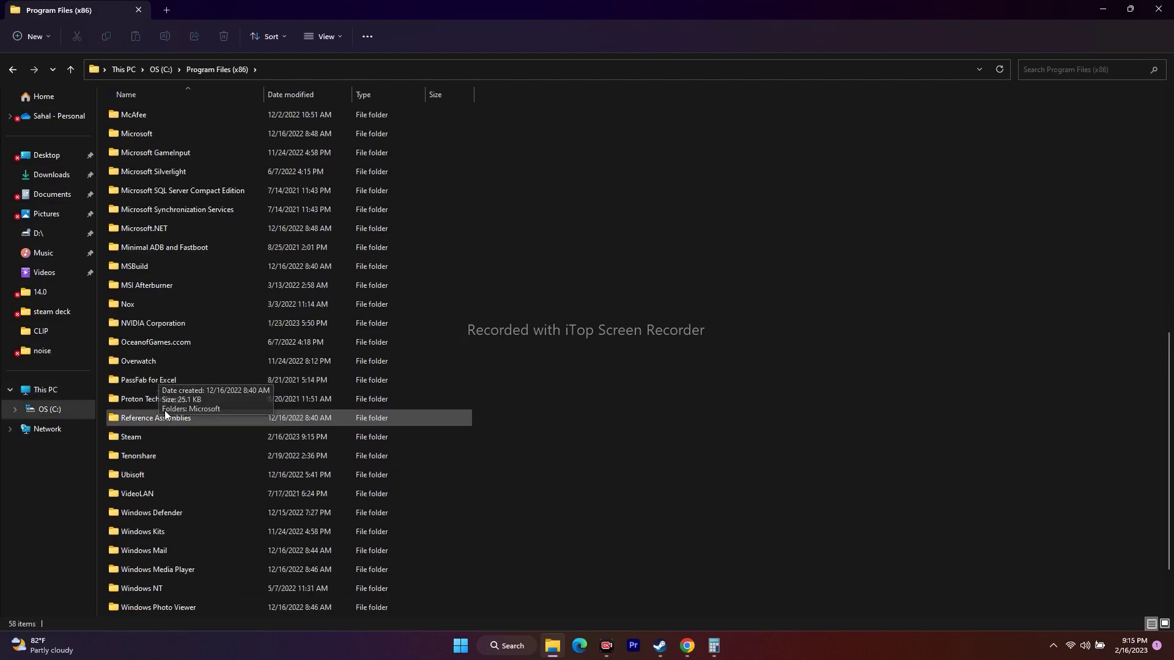
double_click(155, 437)
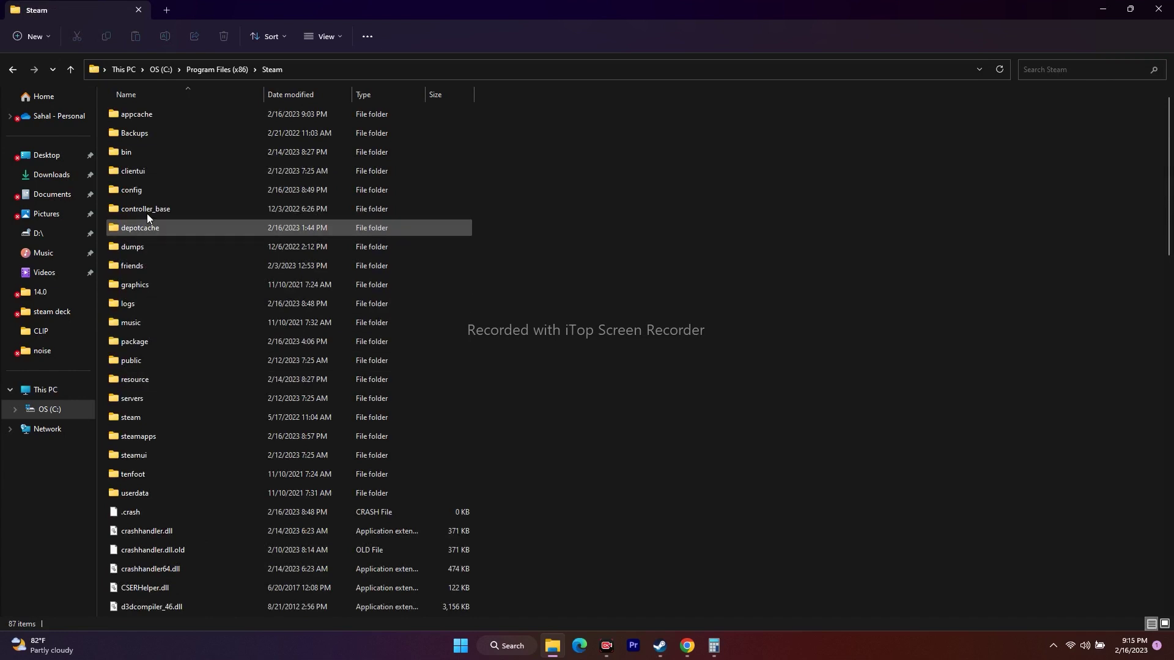
double_click(161, 438)
double_click(139, 116)
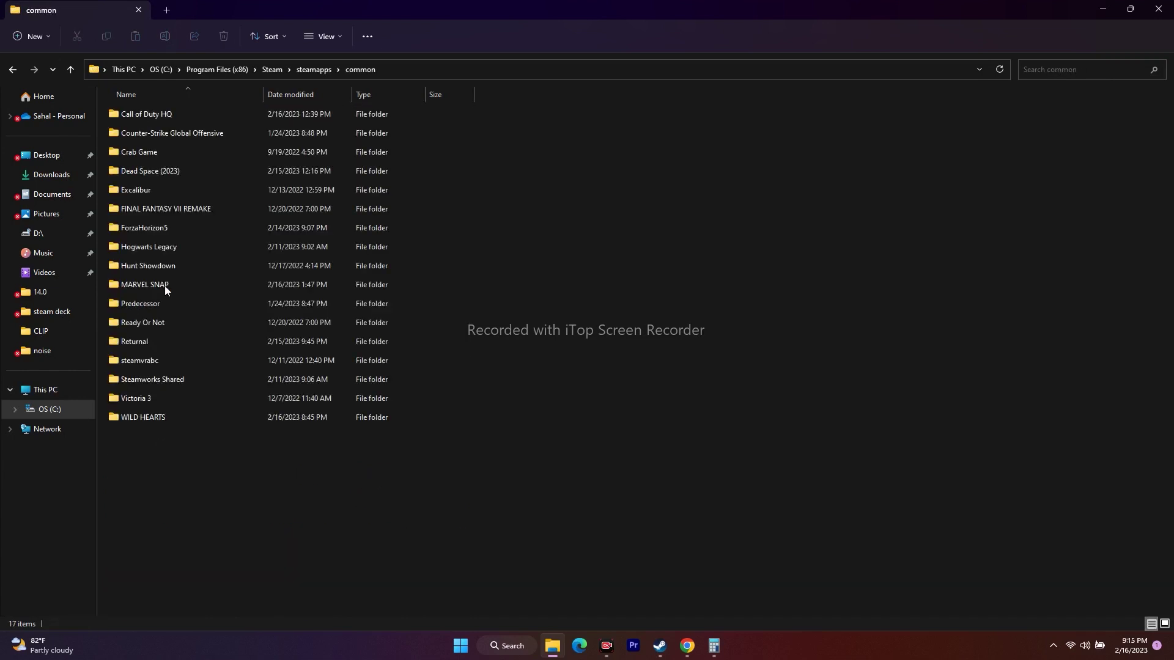
Step: Open the game's executable folder at WILD HEARTS\00_game\target_origin\ex
double_click(146, 421)
double_click(156, 157)
left_click(149, 115)
double_click(149, 115)
double_click(138, 115)
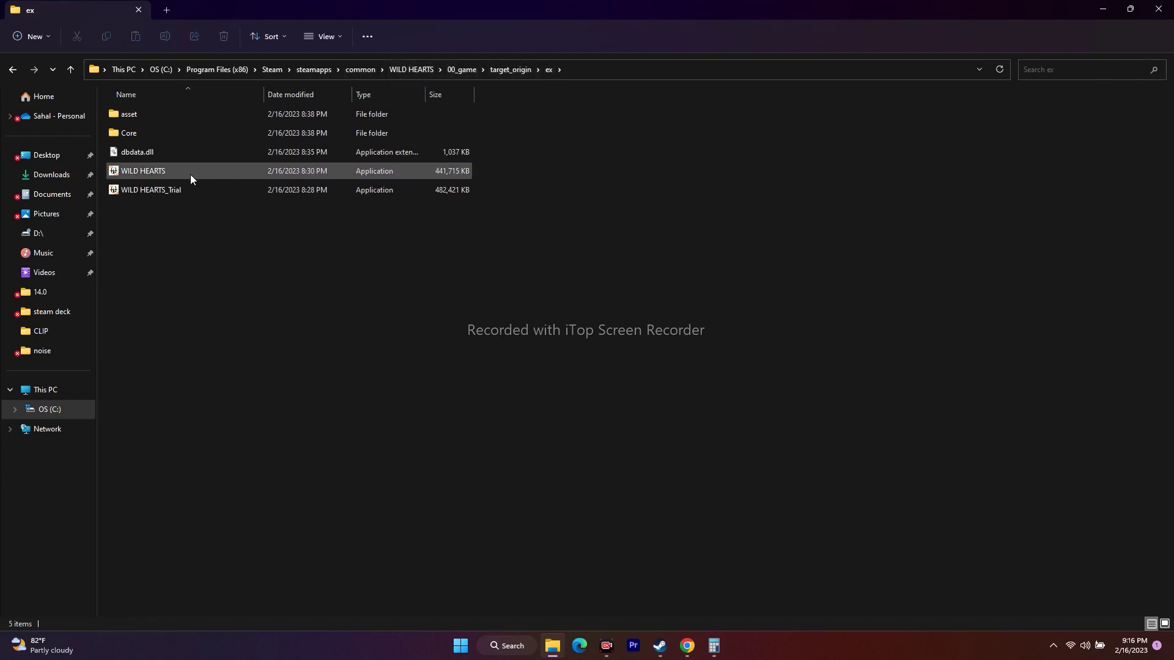
Step: Open the compatibility settings in the WILD HEARTS application's properties and move the dialog clear of the file list
left_click(157, 172)
right_click(157, 172)
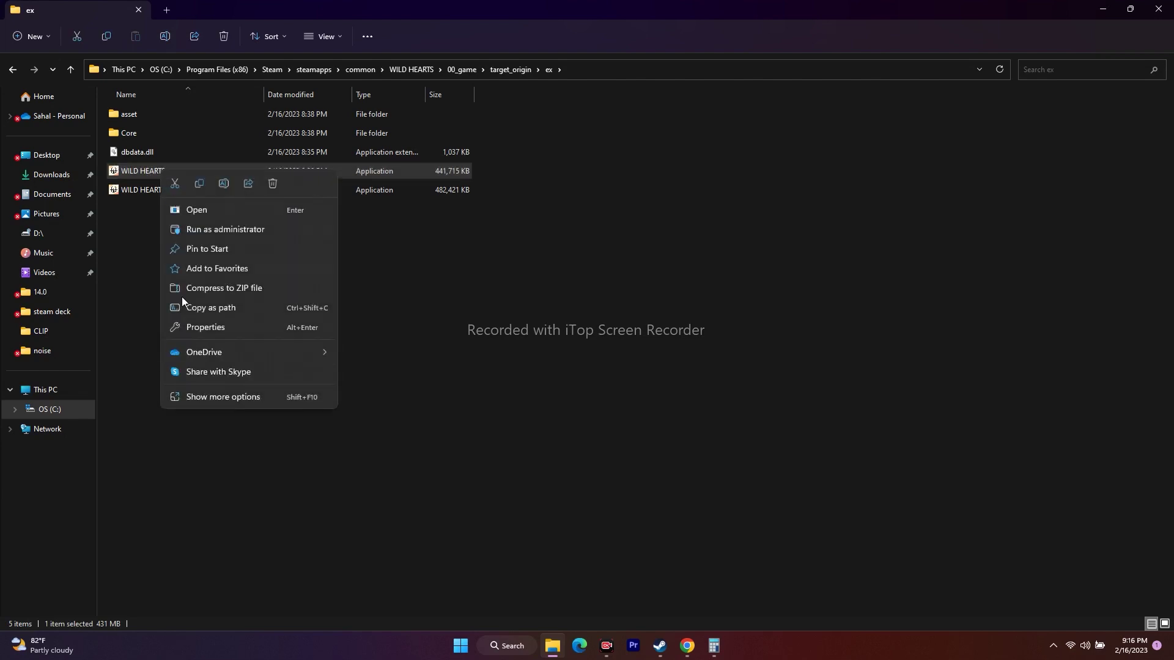
left_click(196, 400)
left_click(233, 392)
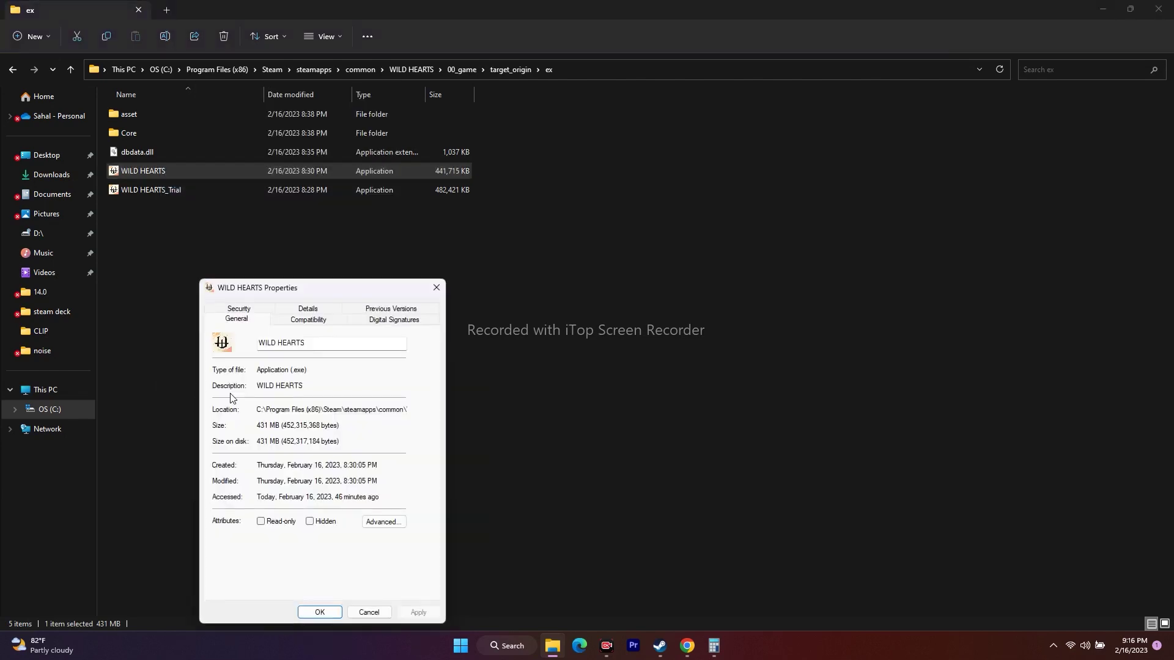
left_click(303, 321)
left_click_drag(318, 289, 687, 129)
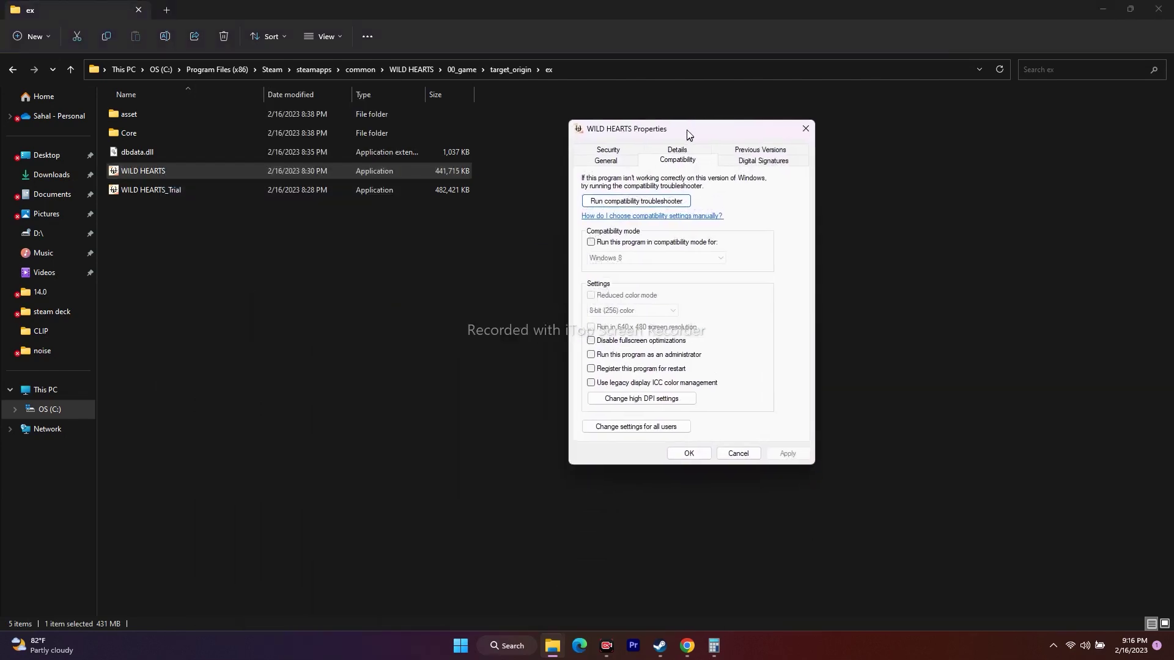
Step: Set the WILD HEARTS application to run as an administrator, then apply the change and close its properties
left_click(591, 355)
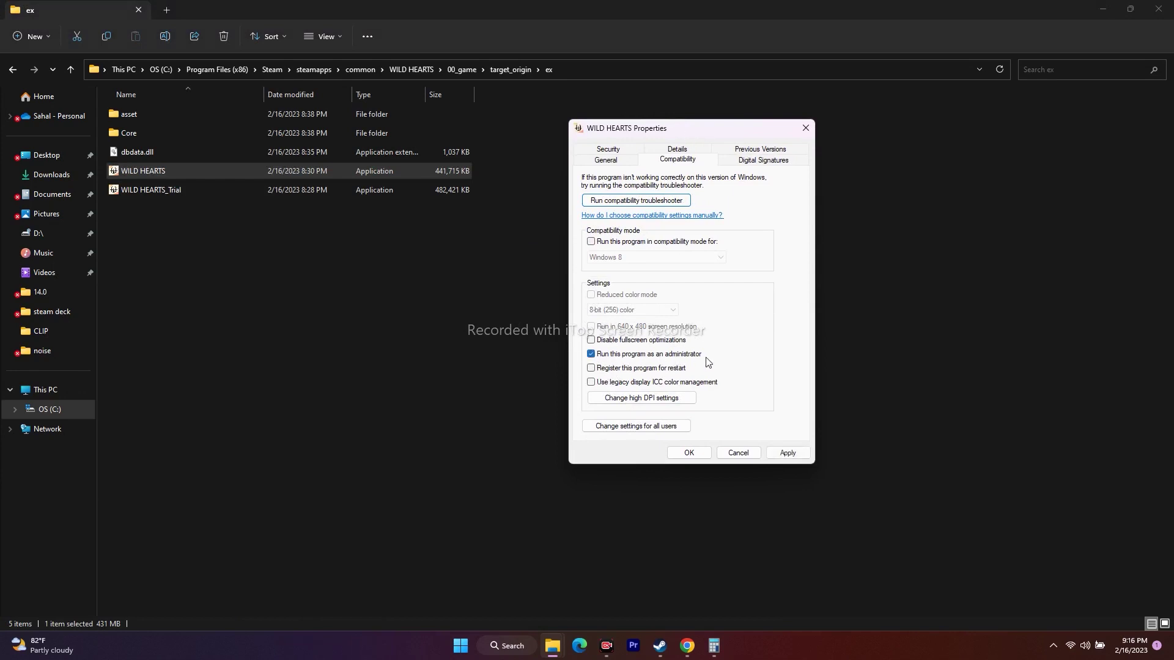
left_click(786, 452)
left_click(697, 454)
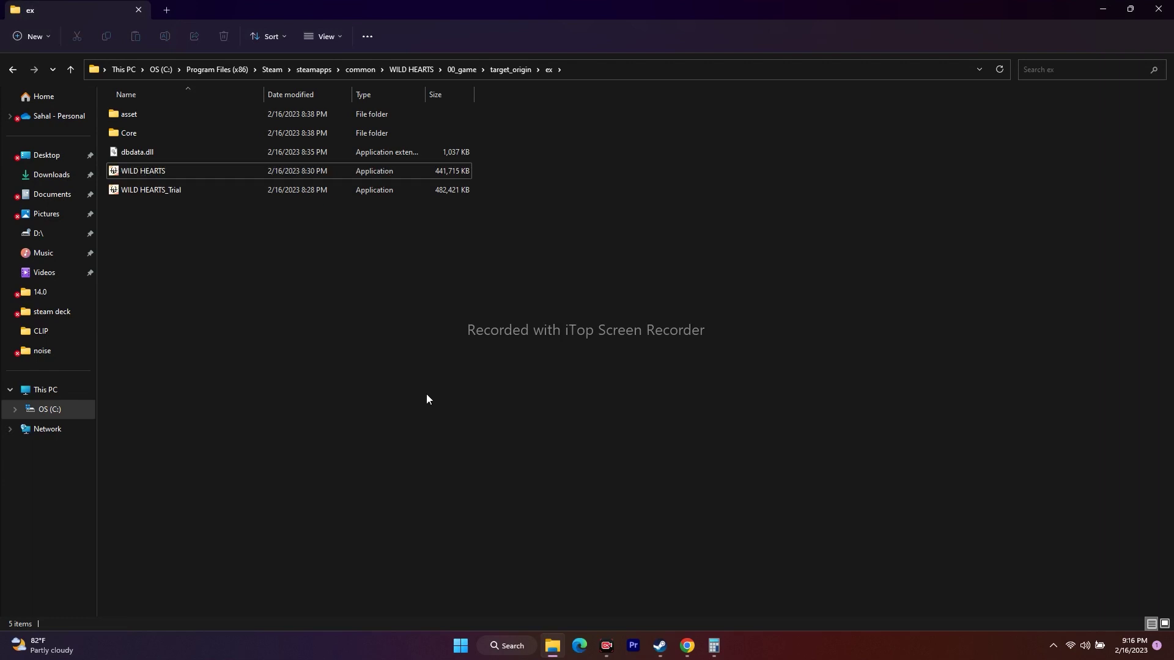
Step: Minimize the Steam library window and close the WILD HEARTS local files properties in Steam
mouse_move(660, 645)
left_click(611, 577)
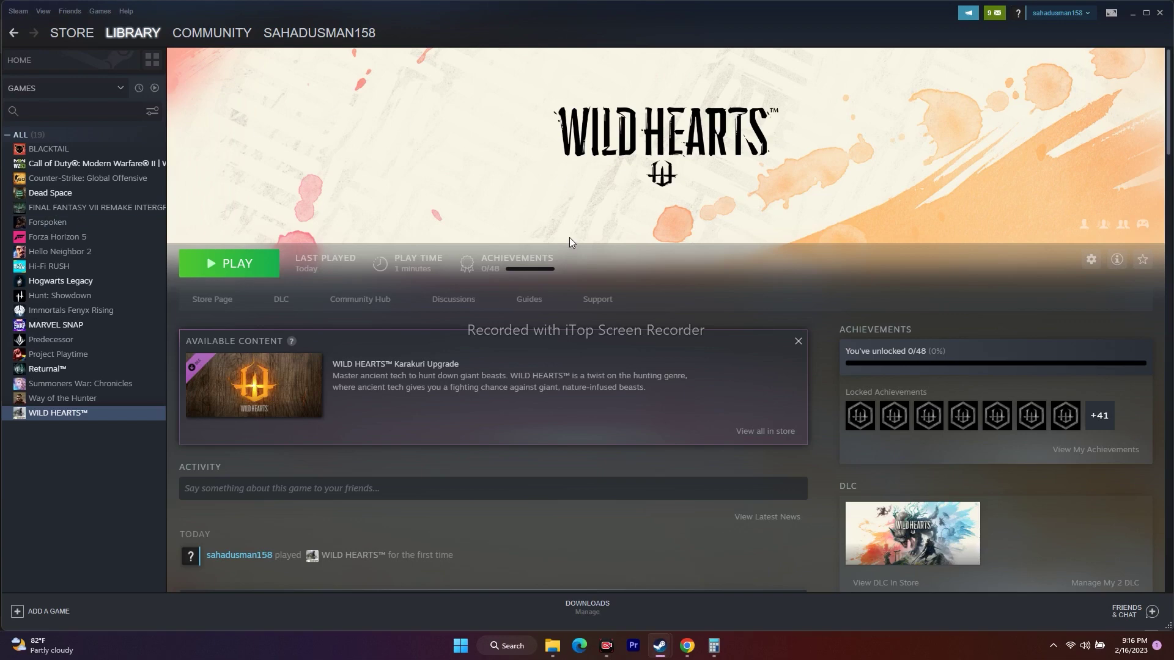
left_click(552, 645)
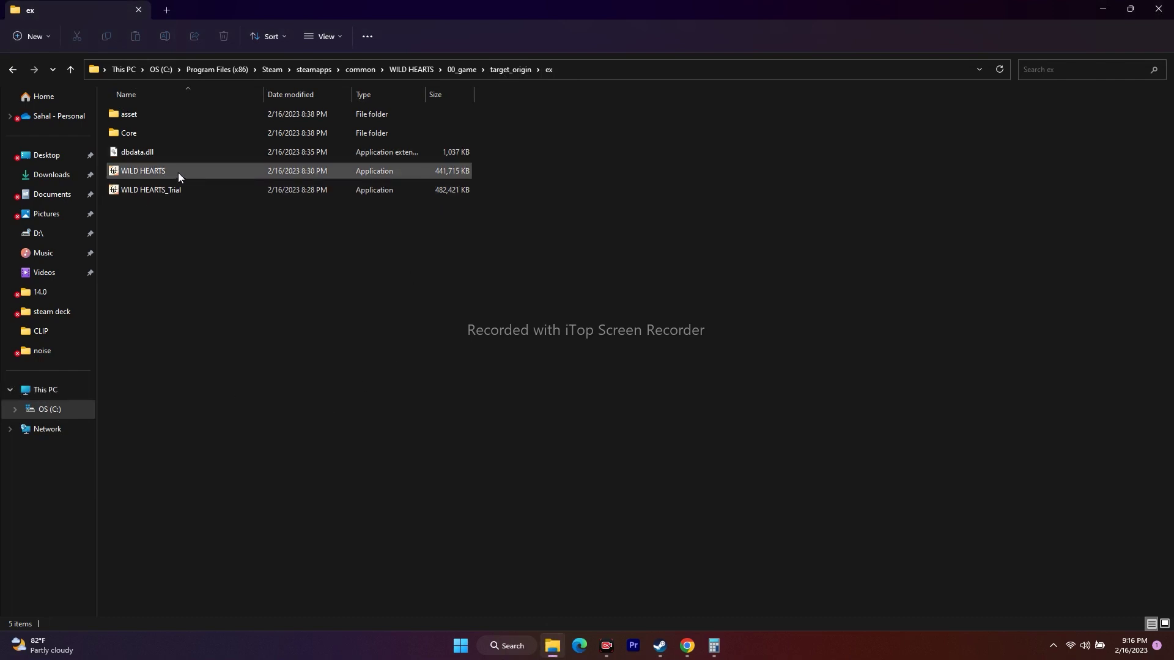
mouse_move(170, 174)
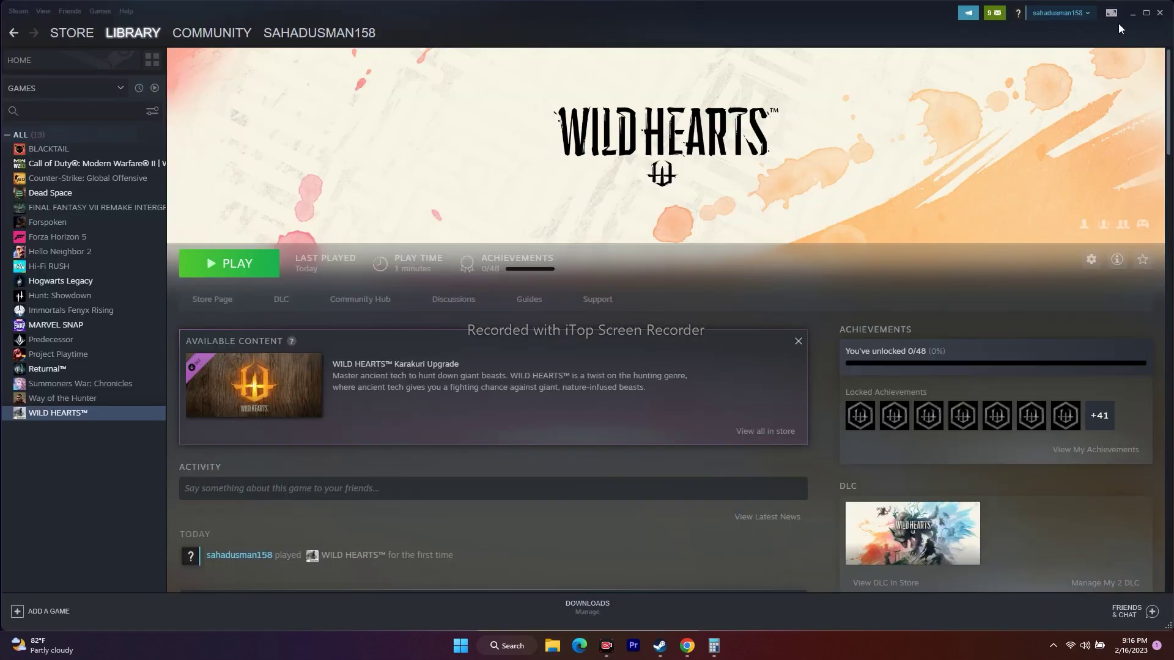
left_click(1132, 13)
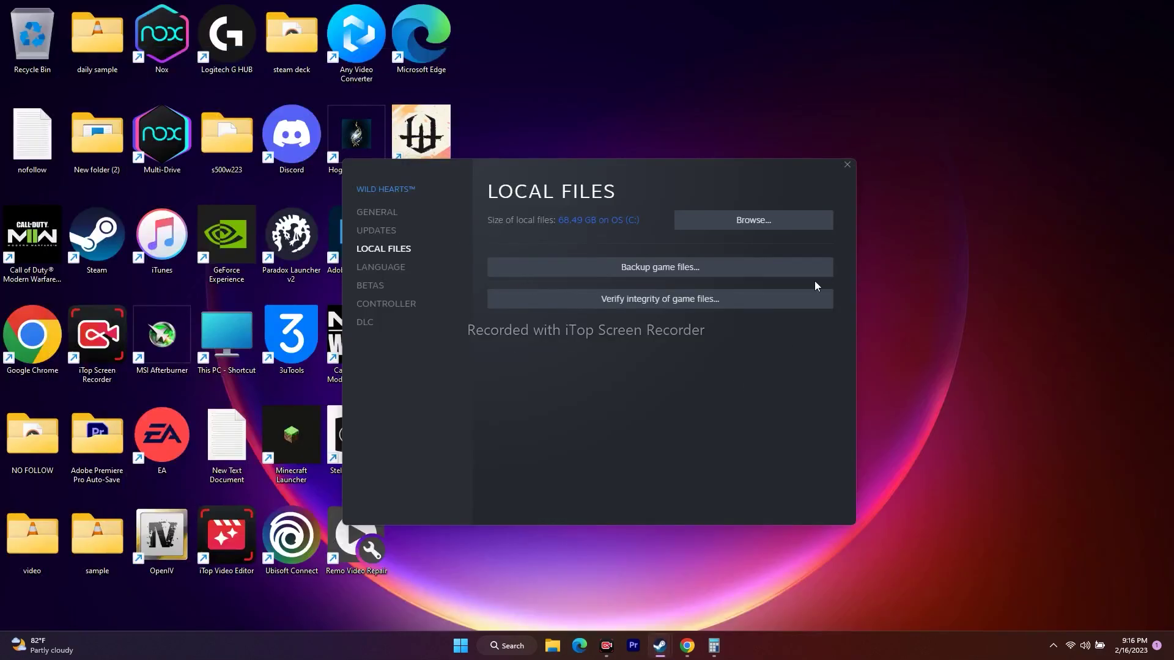
left_click(847, 165)
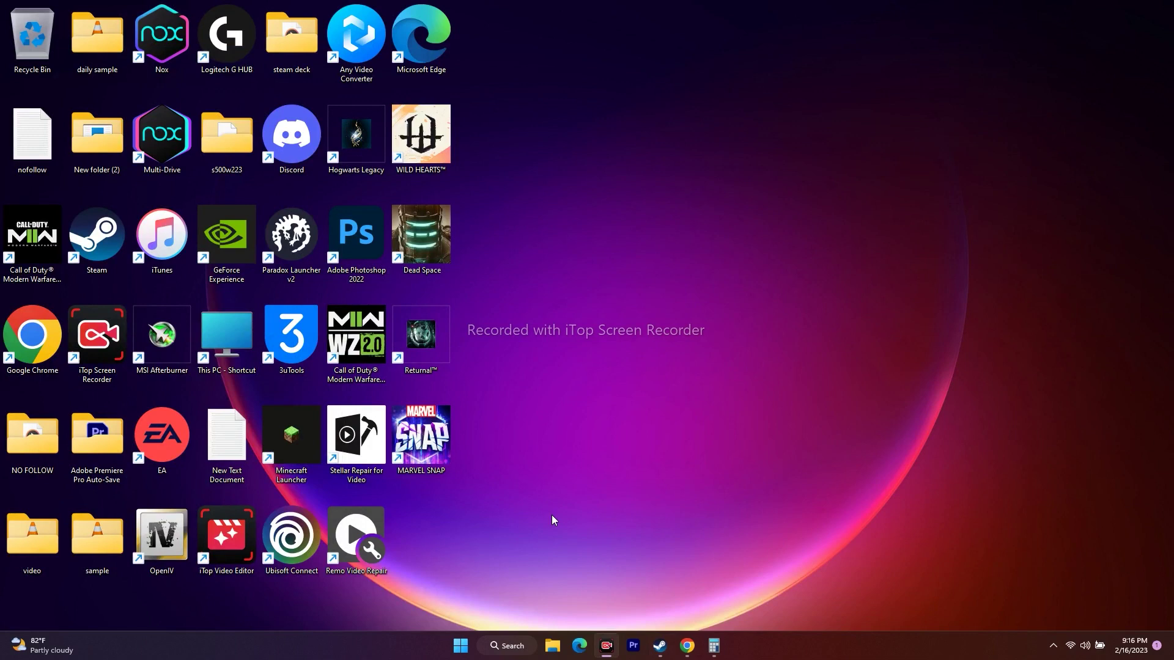
Step: Navigate from This PC to the game folder C:\Program Files (x86)\Steam\steamapps\common\WILD HEARTS
left_click(552, 647)
left_click(53, 390)
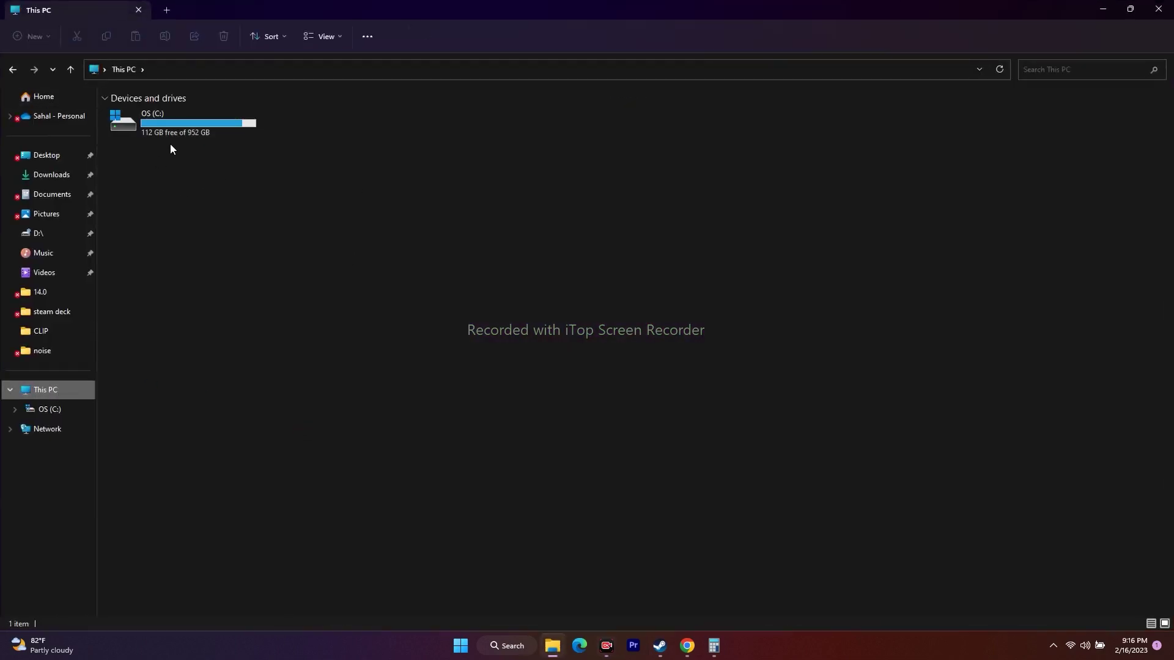
double_click(193, 116)
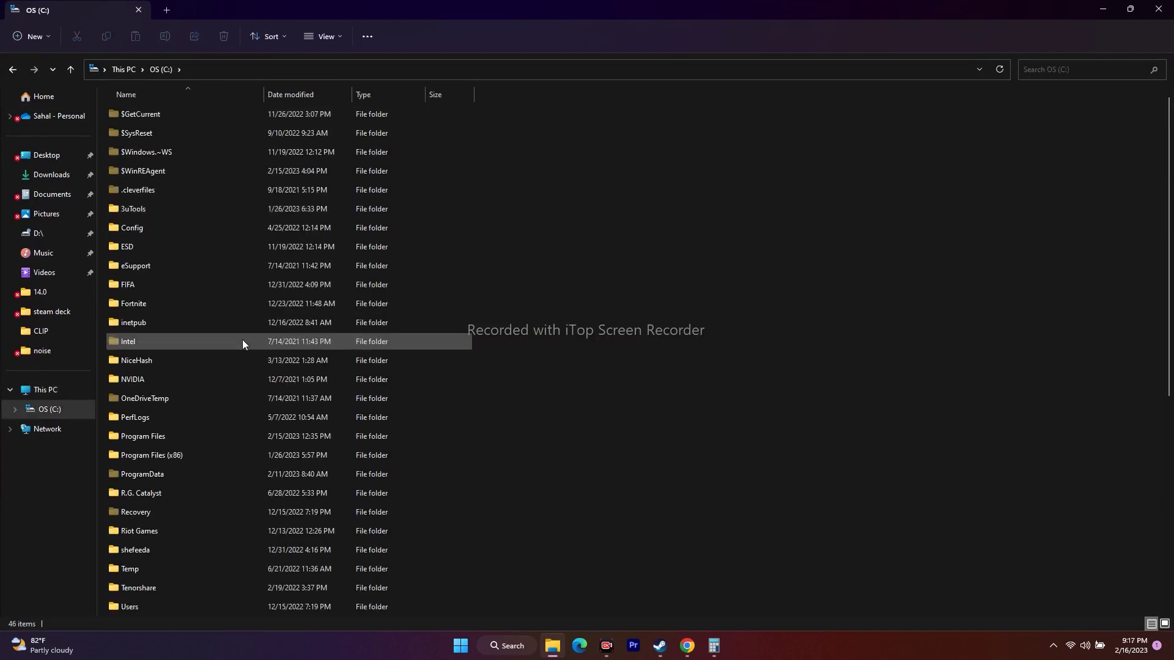
scroll(226, 327, "down", 4)
double_click(188, 233)
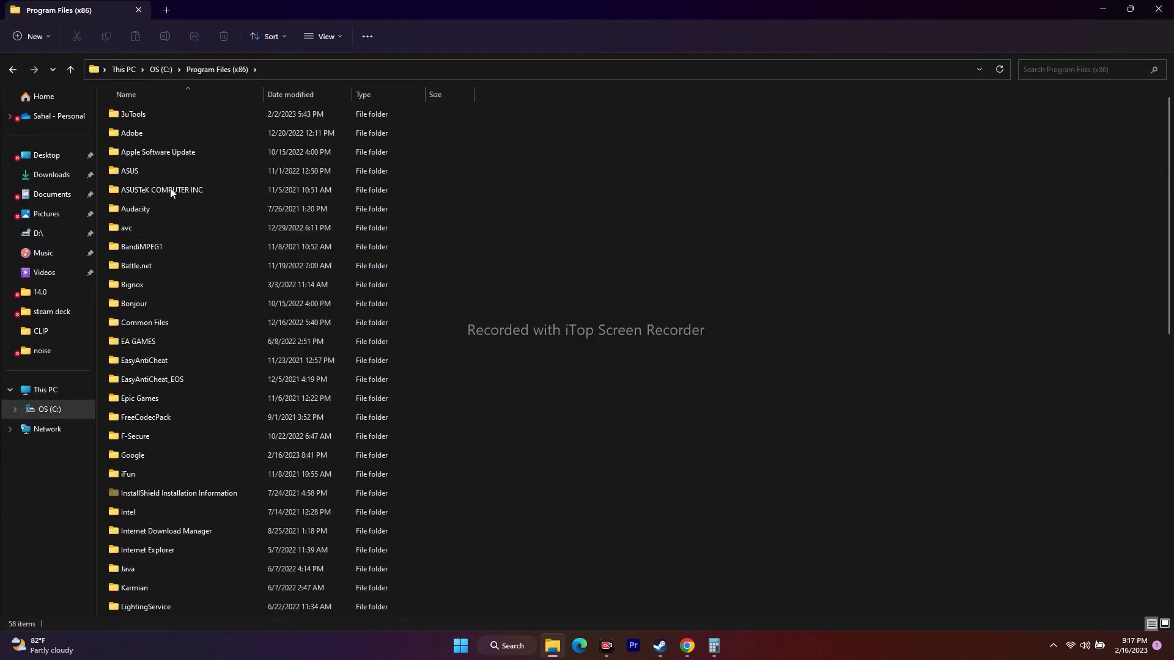
scroll(191, 310, "down", 6)
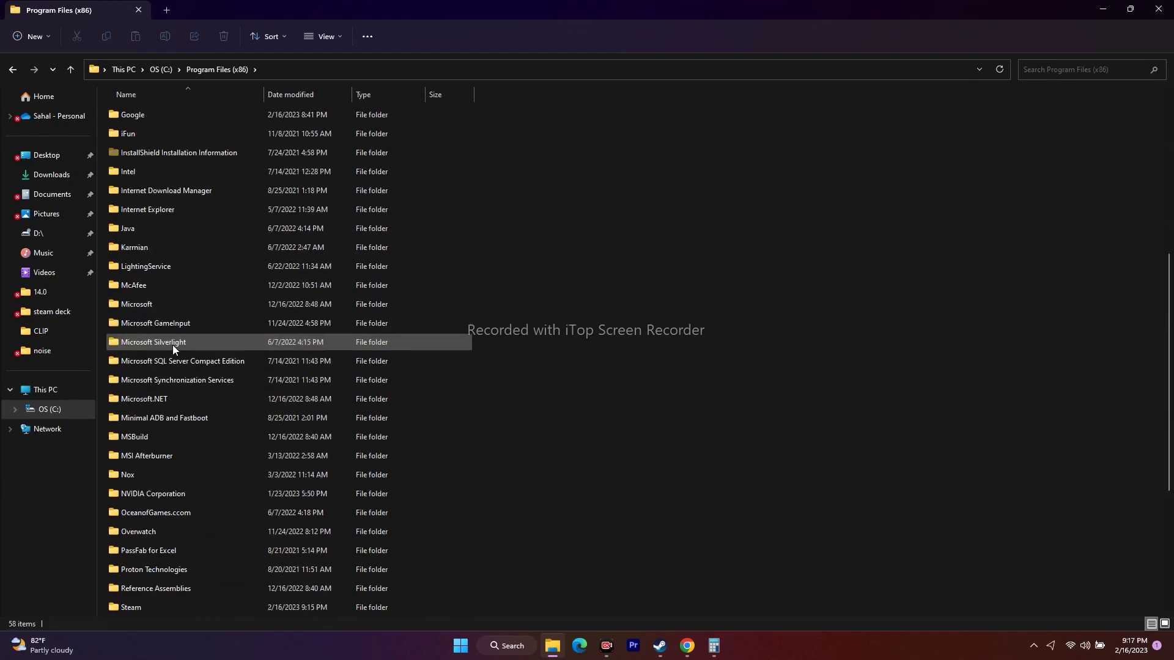
scroll(172, 344, "down", 4)
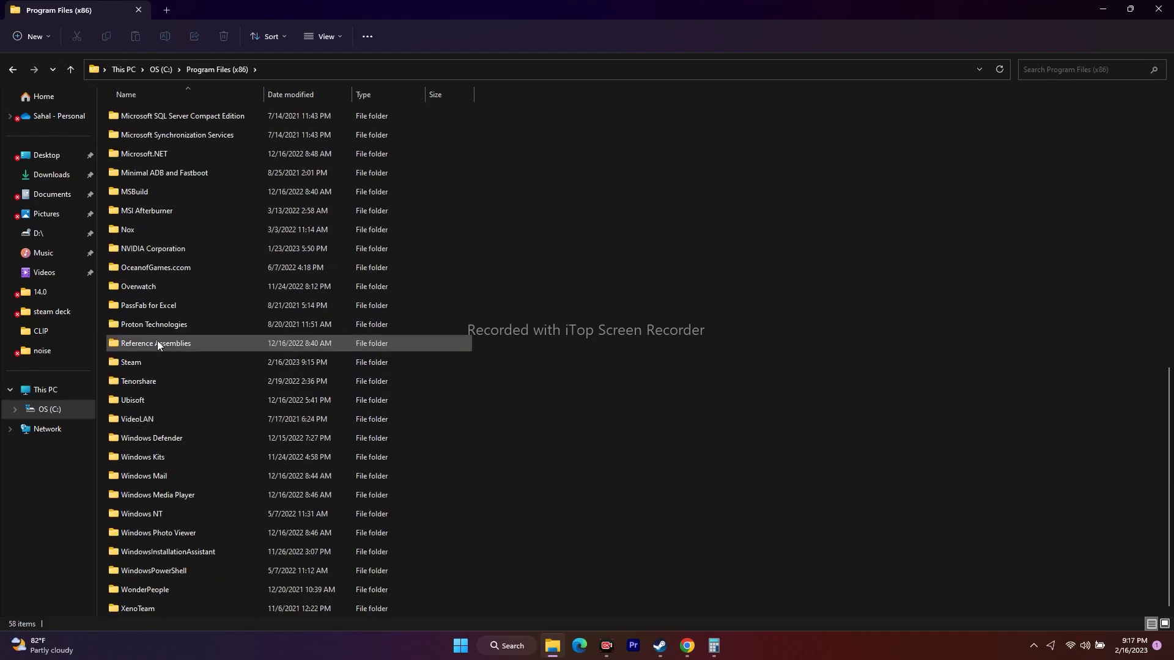
double_click(144, 362)
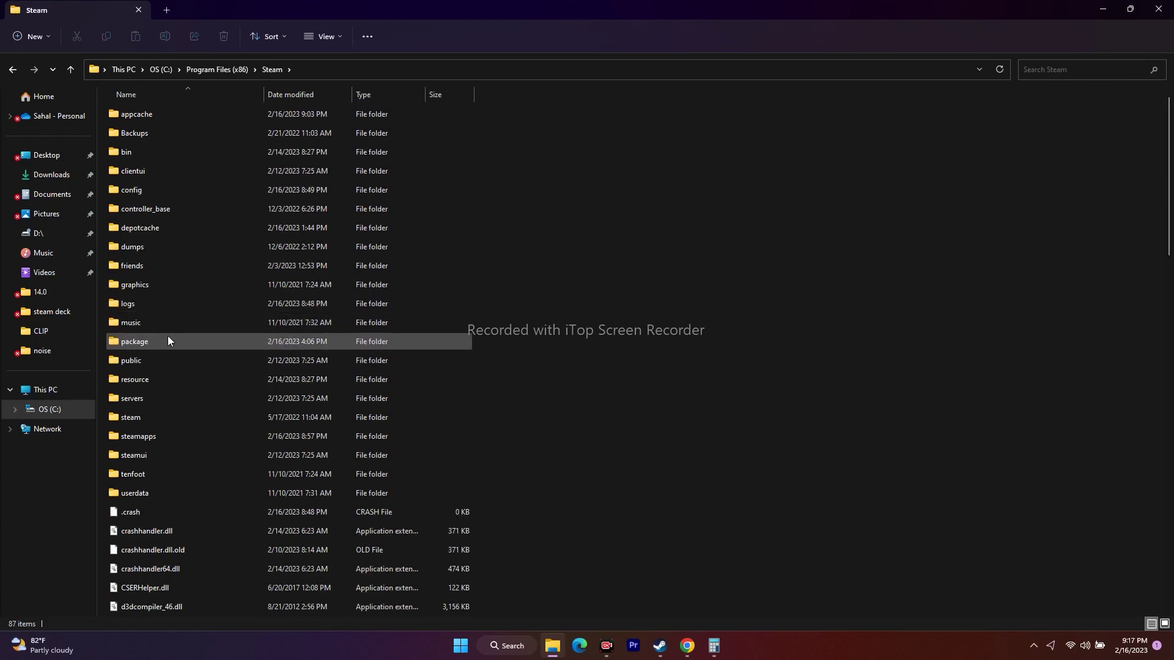
double_click(177, 434)
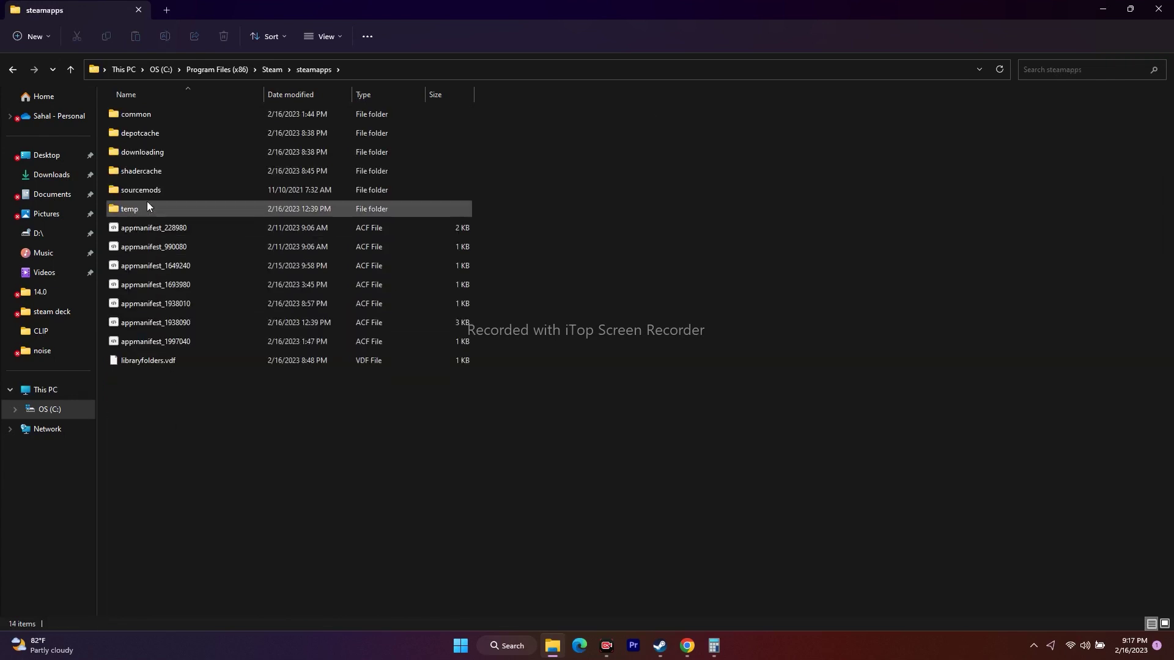
double_click(154, 114)
double_click(151, 415)
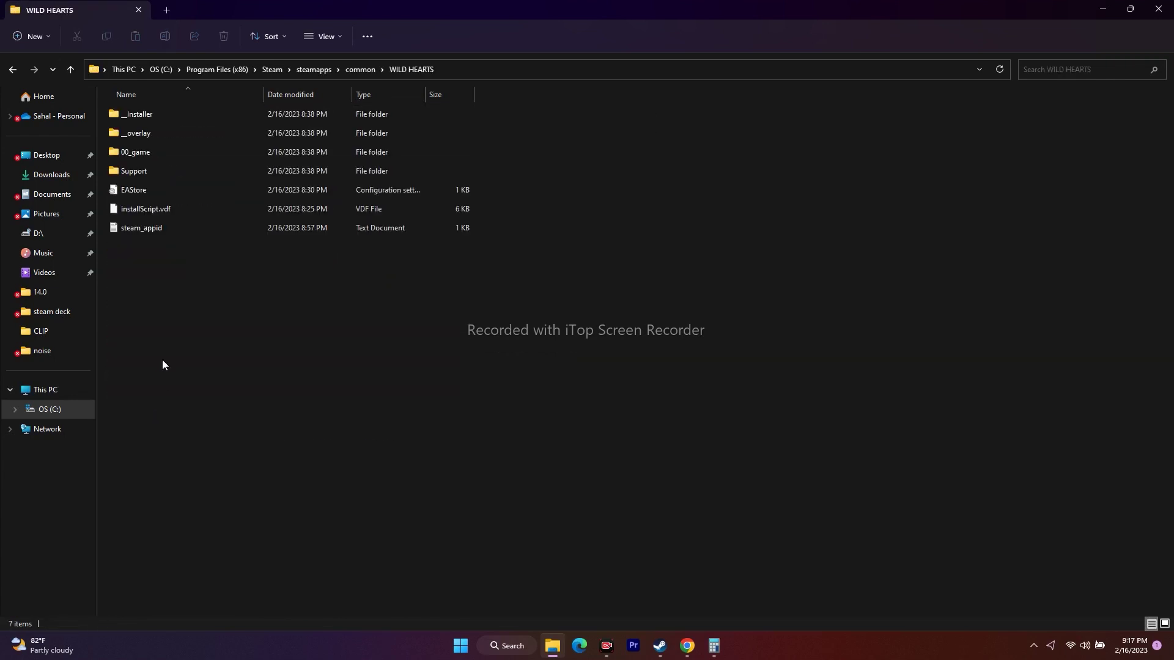
Step: Look inside the 00_game, __overlay and Support folders of WILD HEARTS, returning to the game folder
left_click(146, 153)
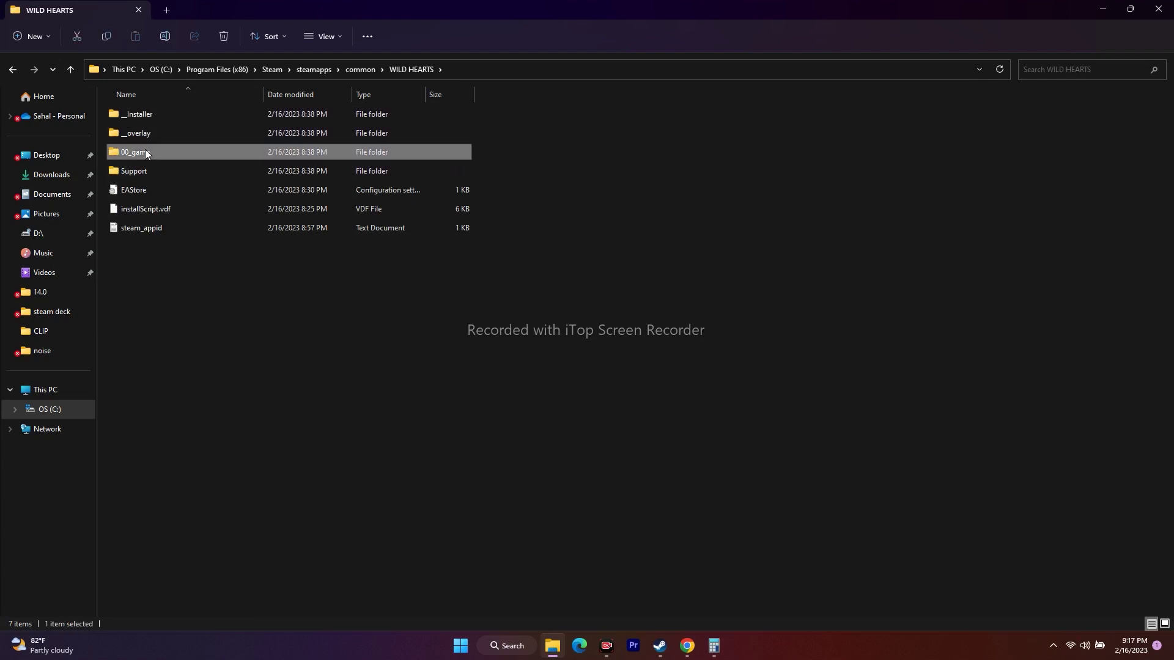
double_click(145, 153)
left_click(12, 69)
double_click(156, 134)
key("alt+Left")
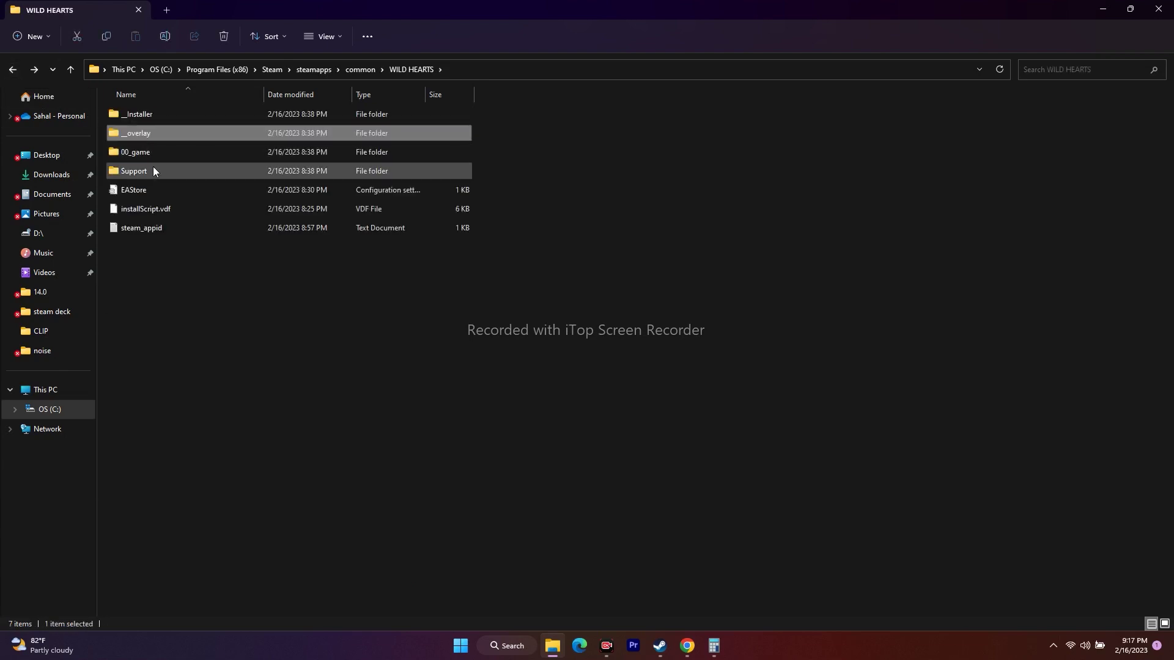
double_click(149, 174)
double_click(145, 116)
left_click(12, 69)
left_click(12, 69)
Step: Locate the WILD HEARTS application in 00_game\target_origin\ex and close the File Explorer window
double_click(166, 148)
double_click(142, 120)
double_click(141, 116)
left_click(194, 173)
right_click(172, 174)
left_click(719, 251)
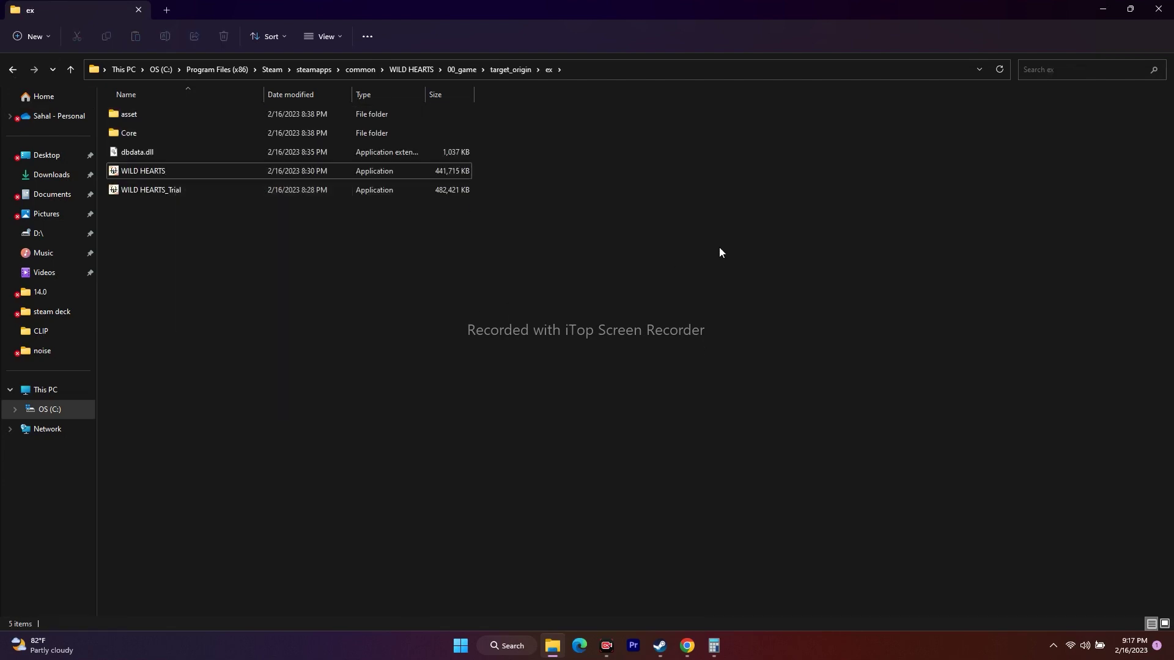
left_click(1158, 9)
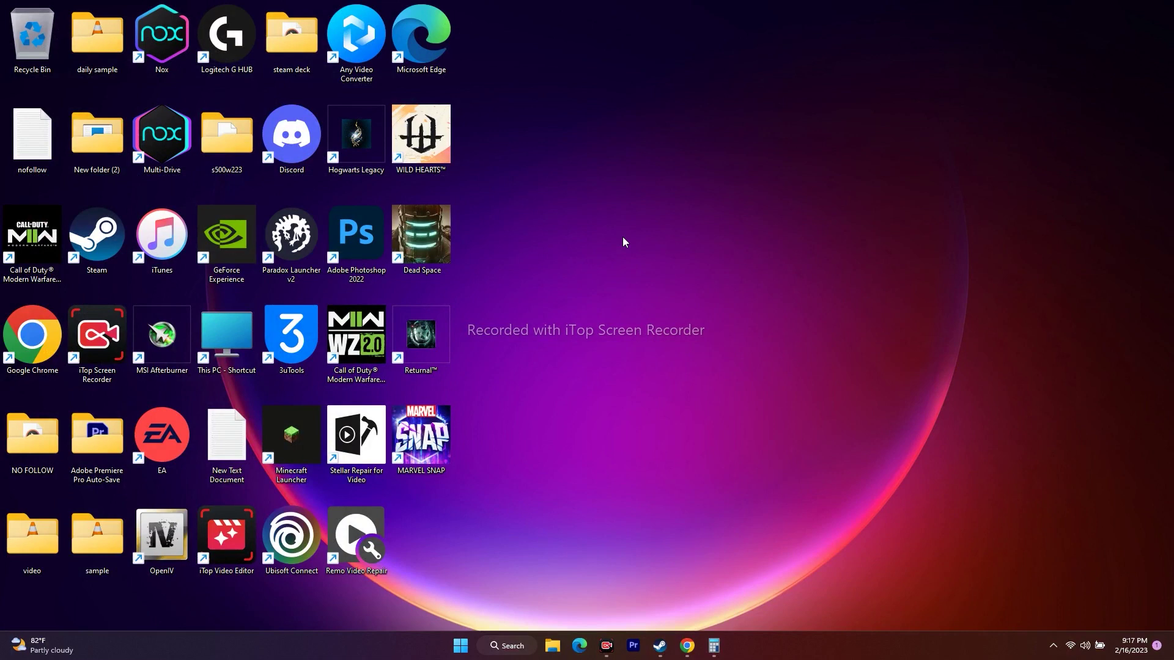
Step: Switch to the Chrome window with the NVIDIA and AMD sites, view both pages and decline NVIDIA's push notifications
mouse_move(687, 645)
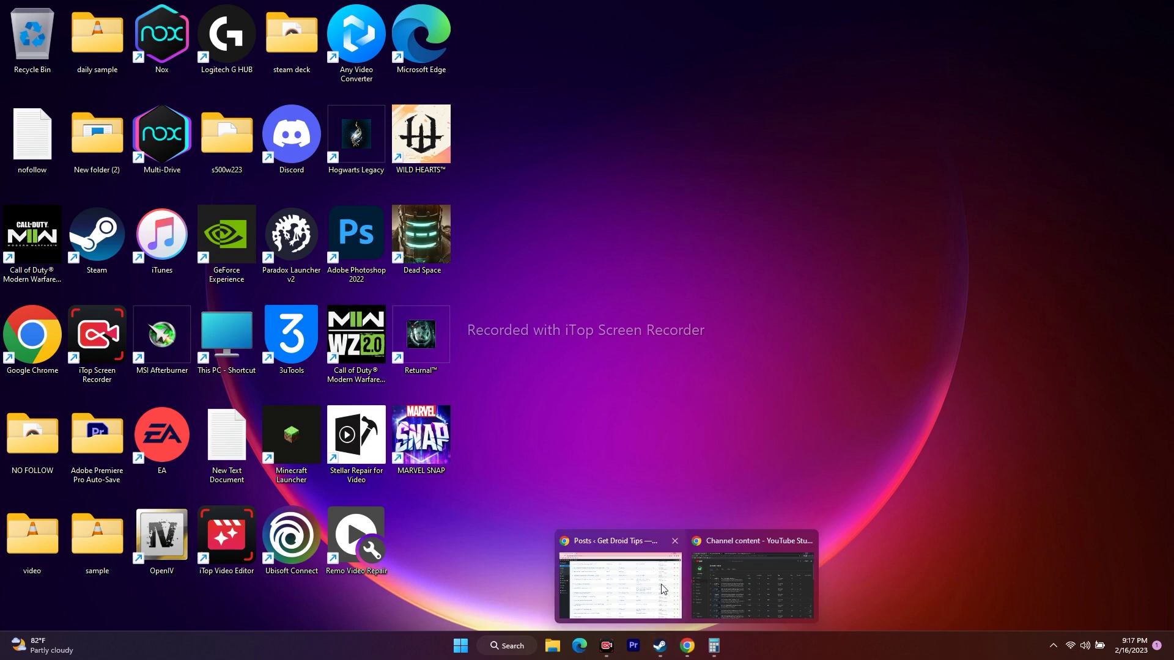
left_click(758, 581)
left_click(220, 10)
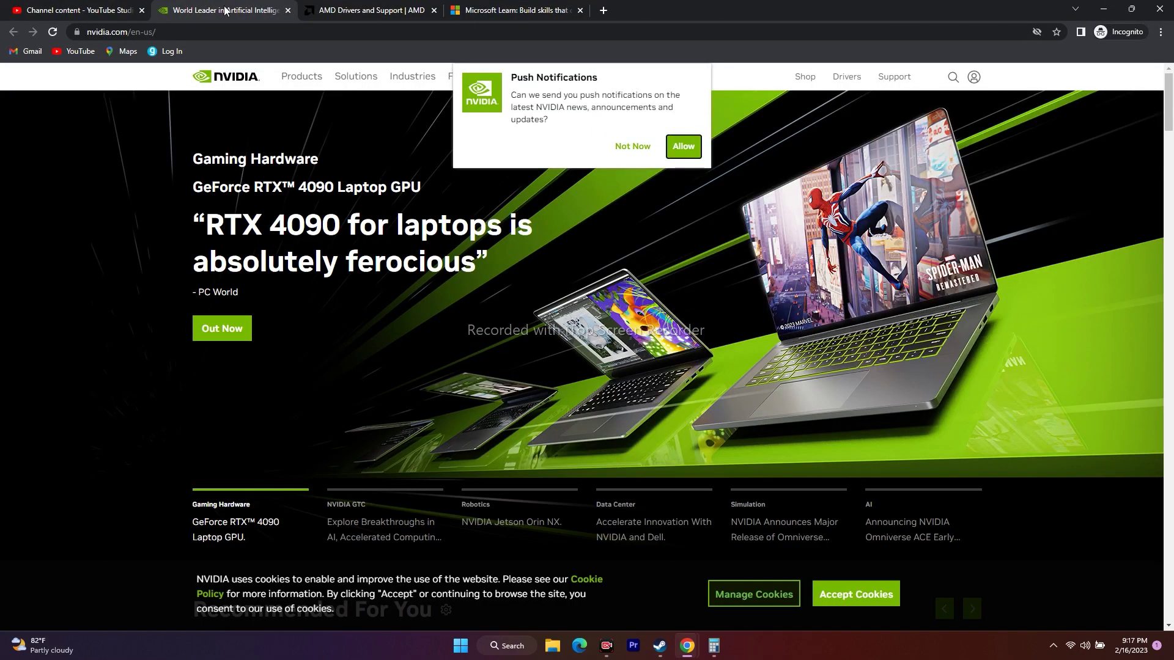
left_click(336, 8)
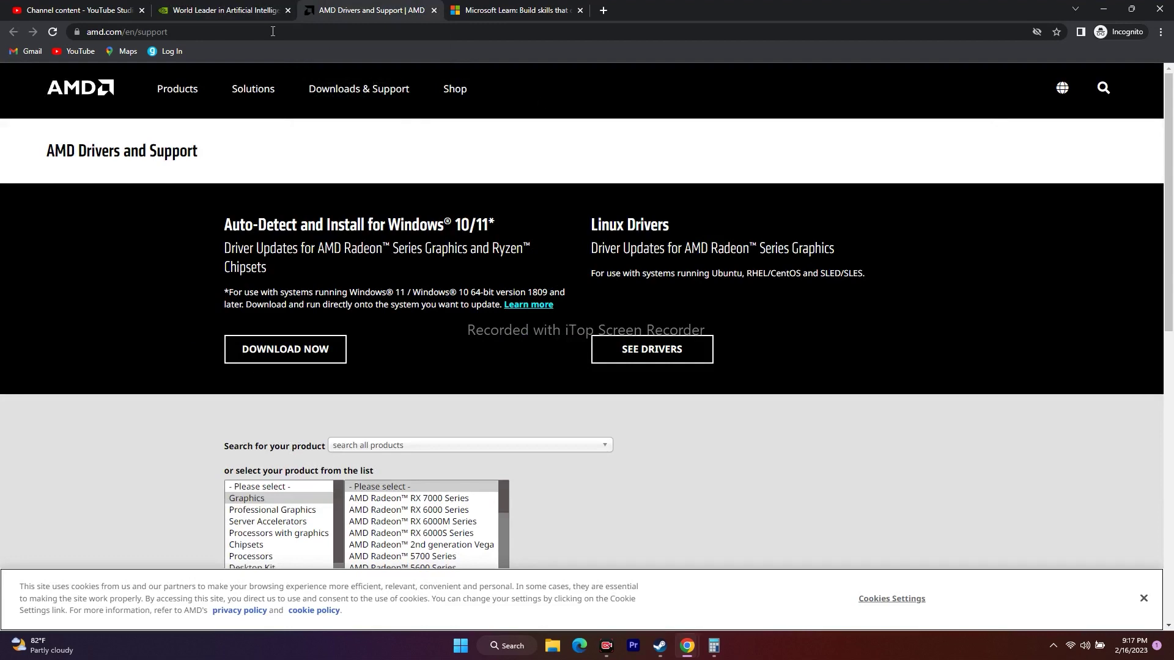
left_click(197, 6)
left_click(631, 148)
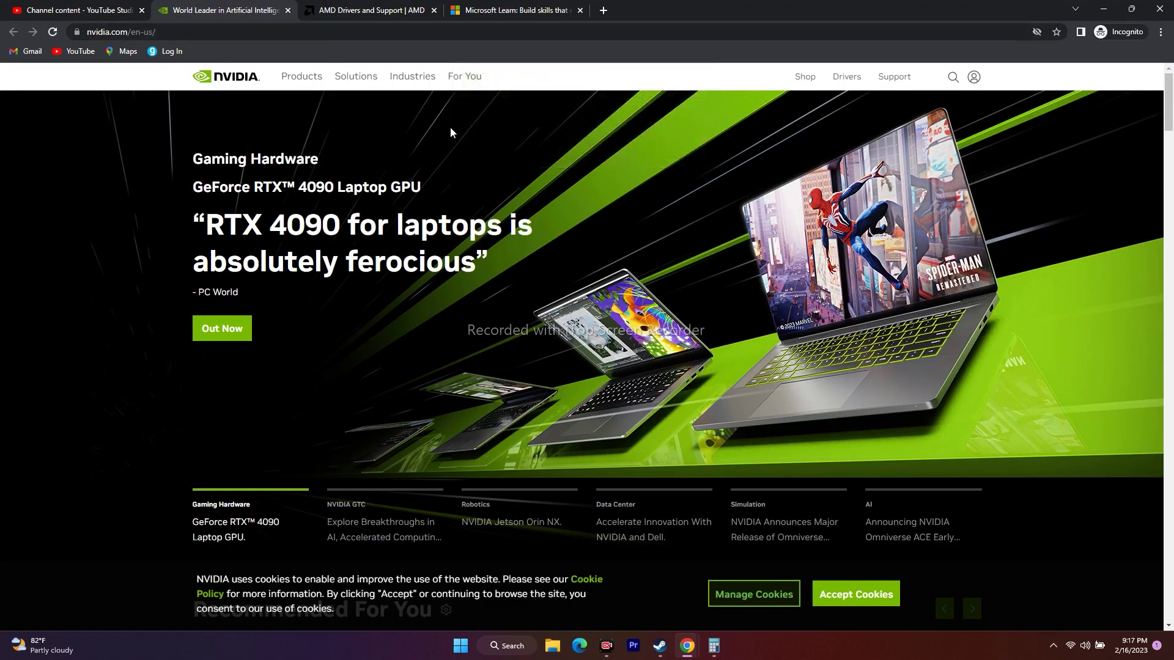
Step: Open NVIDIA's driver downloads, set the operating system to Windows 11 and search for the GeForce RTX 4090 Laptop GPU driver
left_click(847, 81)
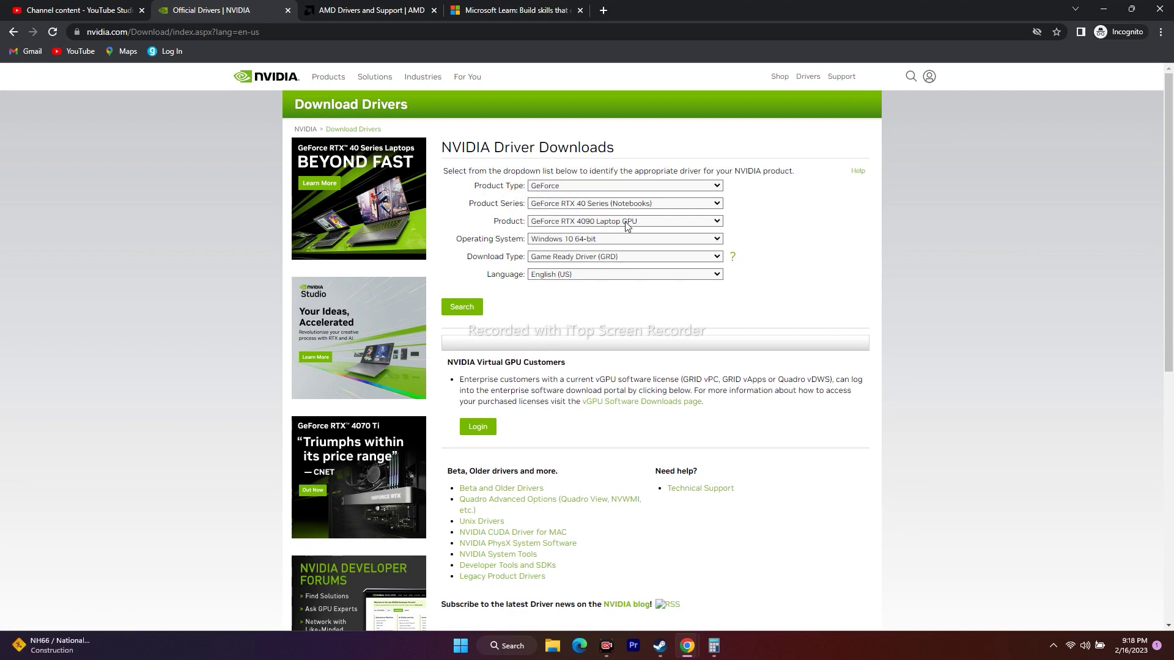
left_click(554, 243)
left_click(558, 262)
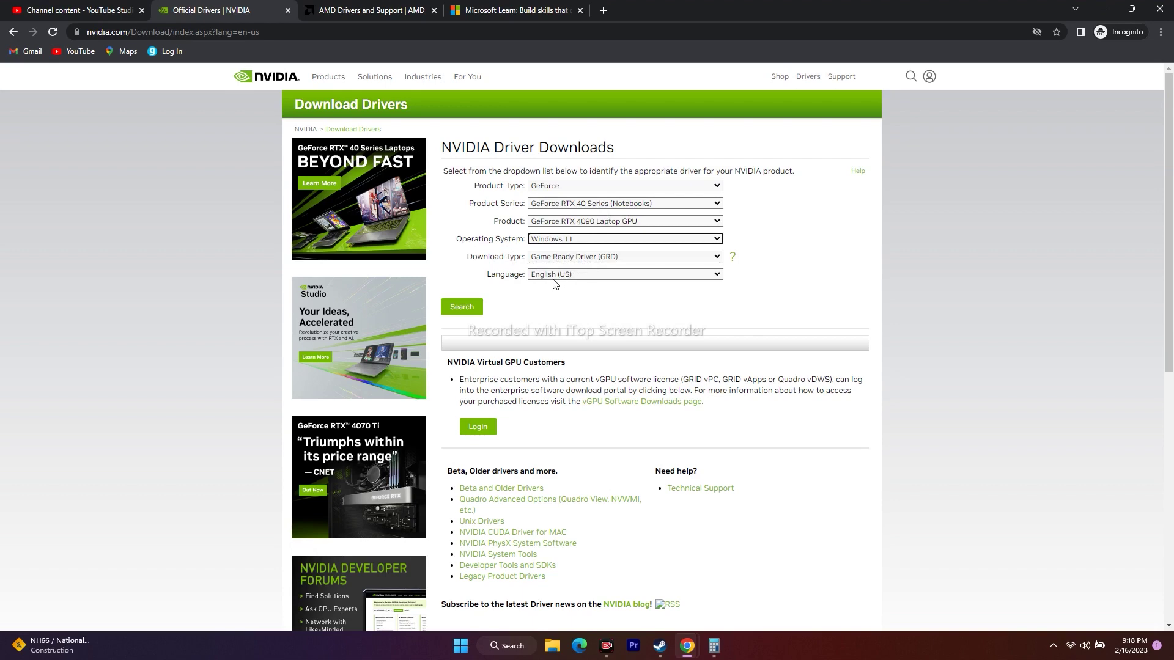
left_click(461, 307)
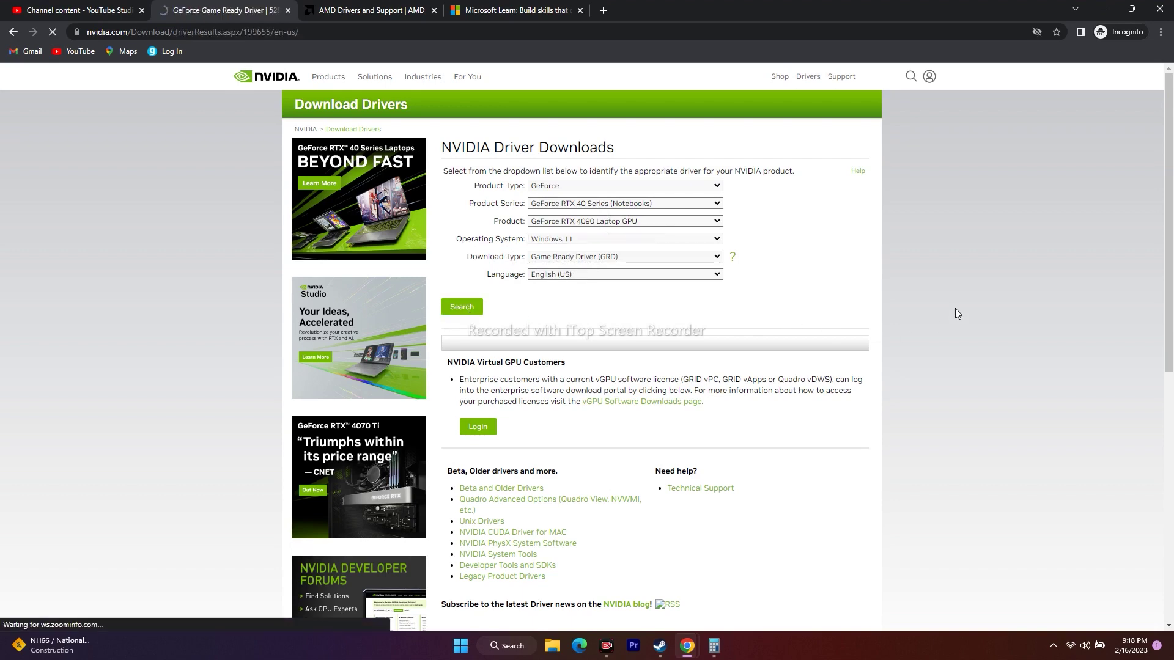
Step: Examine the GeForce Game Ready Driver's version, release date, supported operating systems and file size
left_click_drag(519, 170, 533, 174)
left_click(489, 185)
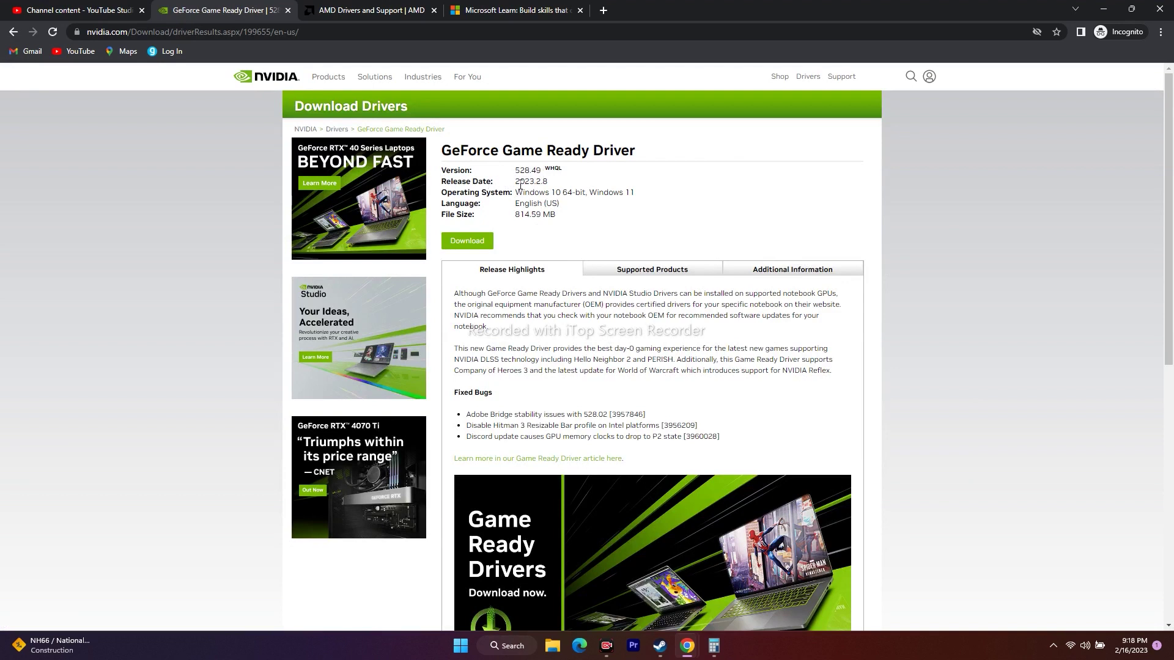
left_click_drag(524, 182, 556, 186)
left_click(563, 186)
left_click_drag(645, 195, 521, 194)
left_click(589, 197)
left_click_drag(516, 217, 561, 219)
left_click(568, 218)
Step: On AMD's support page, choose Graphics, Radeon RX 6000 Series, RX 6700 Series and RX 6700 XT, and submit the selection
left_click(314, 5)
scroll(415, 325, "down", 4)
left_click(298, 254)
left_click(408, 265)
left_click(578, 279)
left_click(683, 267)
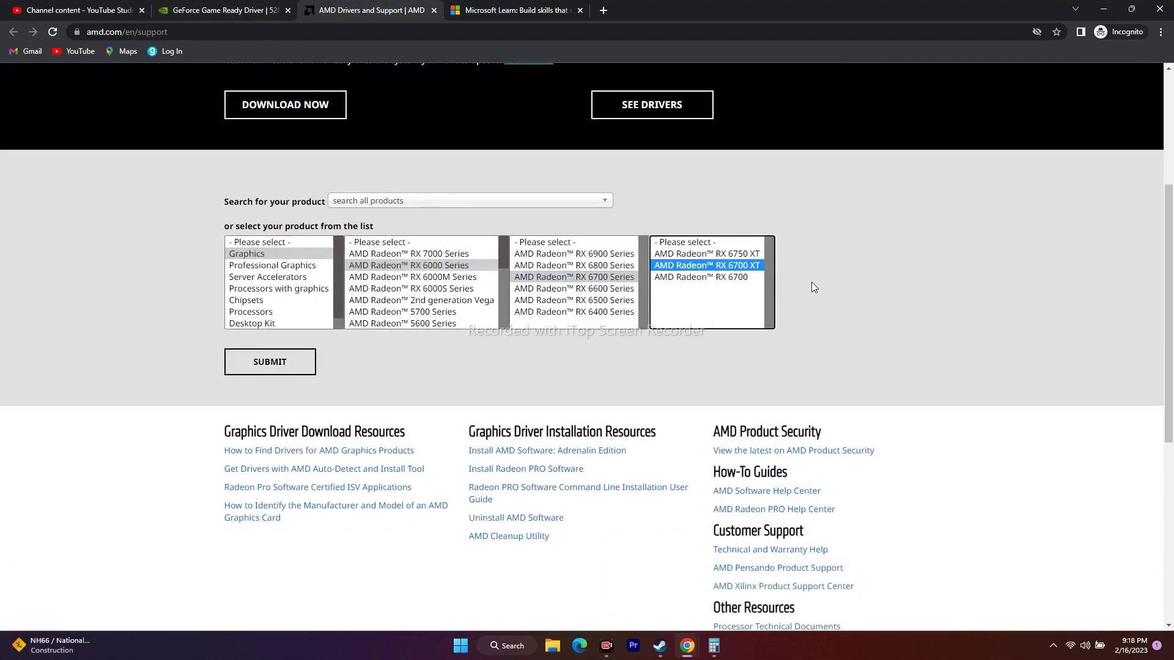
left_click(293, 362)
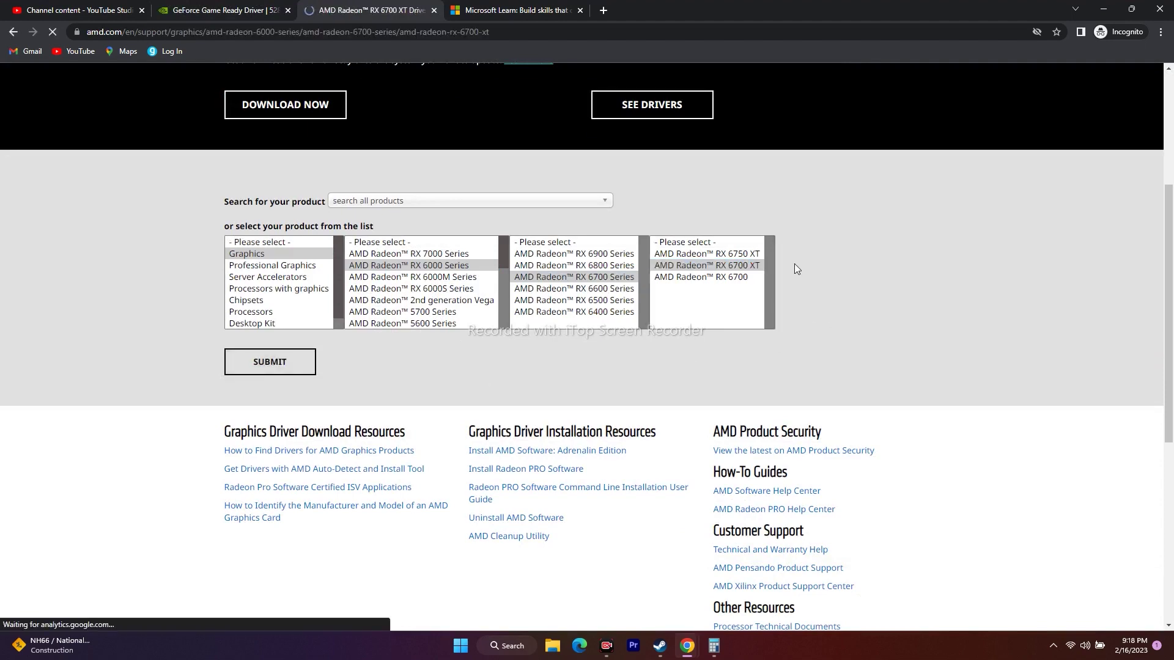
Step: Review the Radeon RX 6700 XT drivers offered for Windows 11 and Windows 10 64-bit, then return to NVIDIA's driver page
scroll(343, 279, "down", 3)
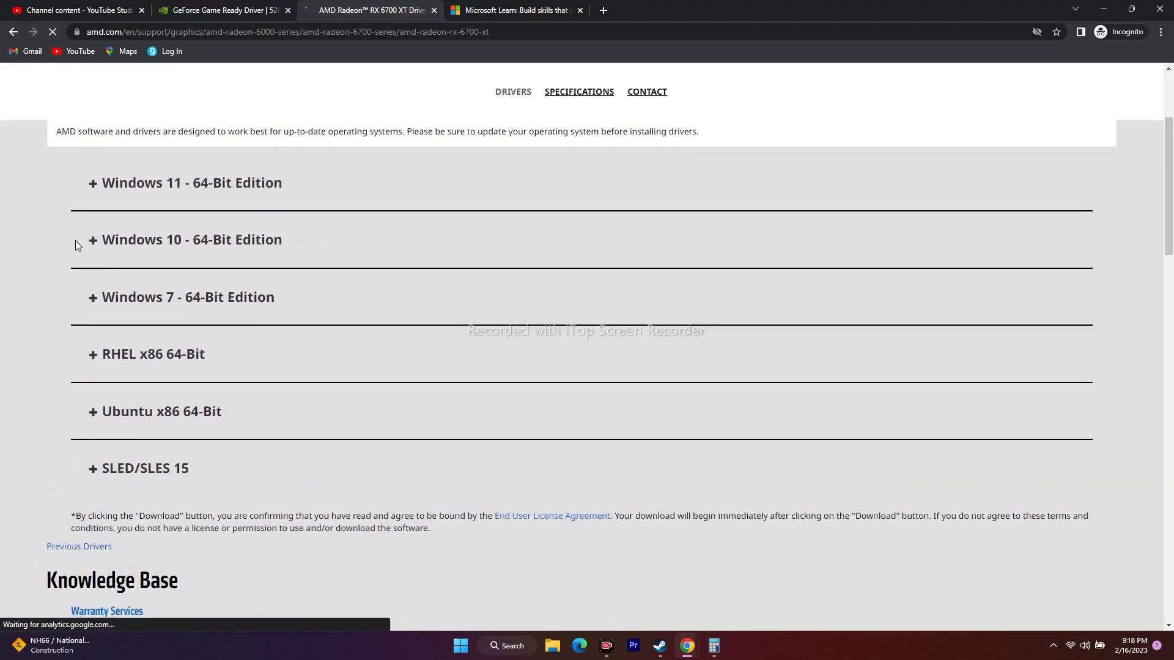
left_click(97, 185)
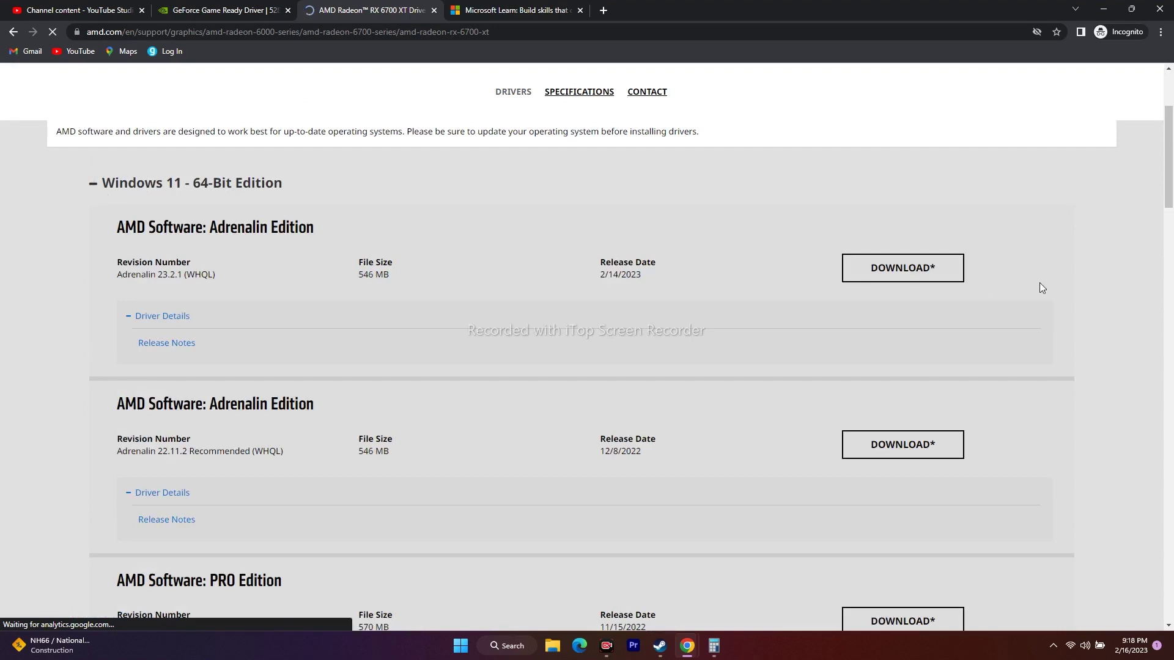
left_click(105, 186)
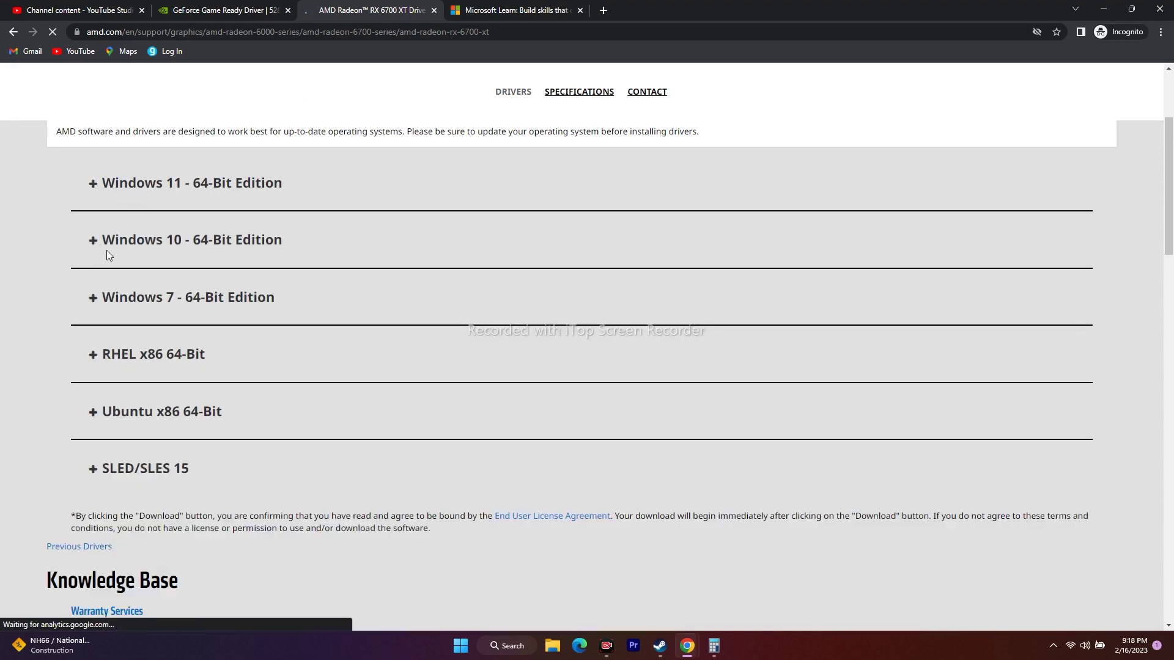
left_click(96, 242)
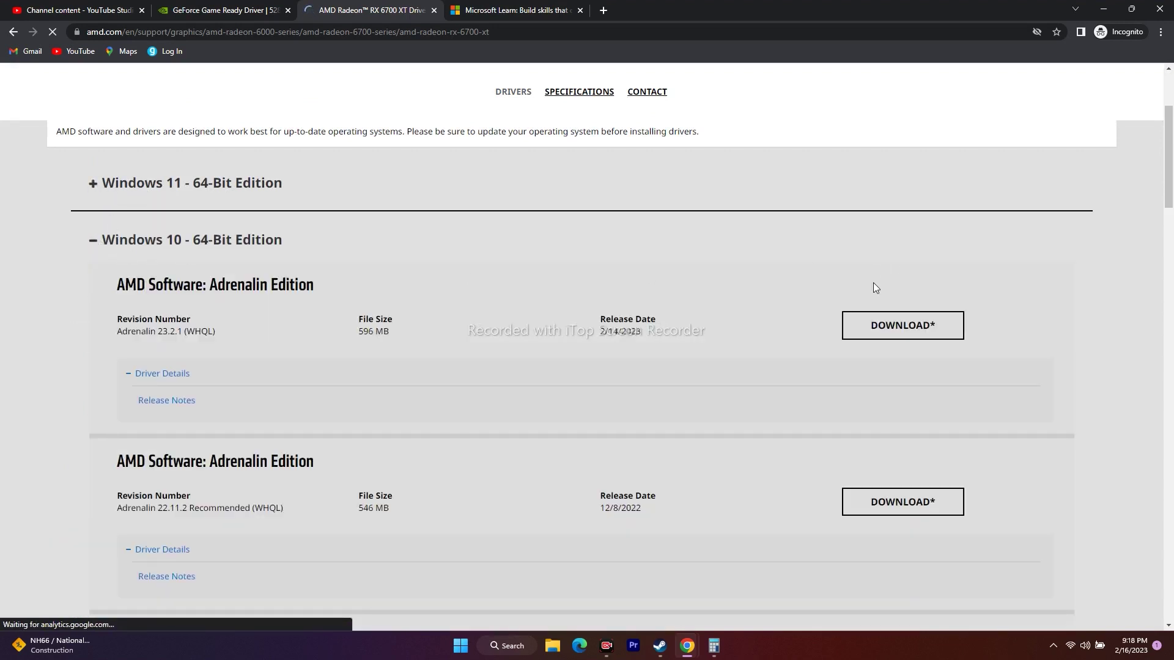
left_click(89, 242)
scroll(697, 269, "up", 2)
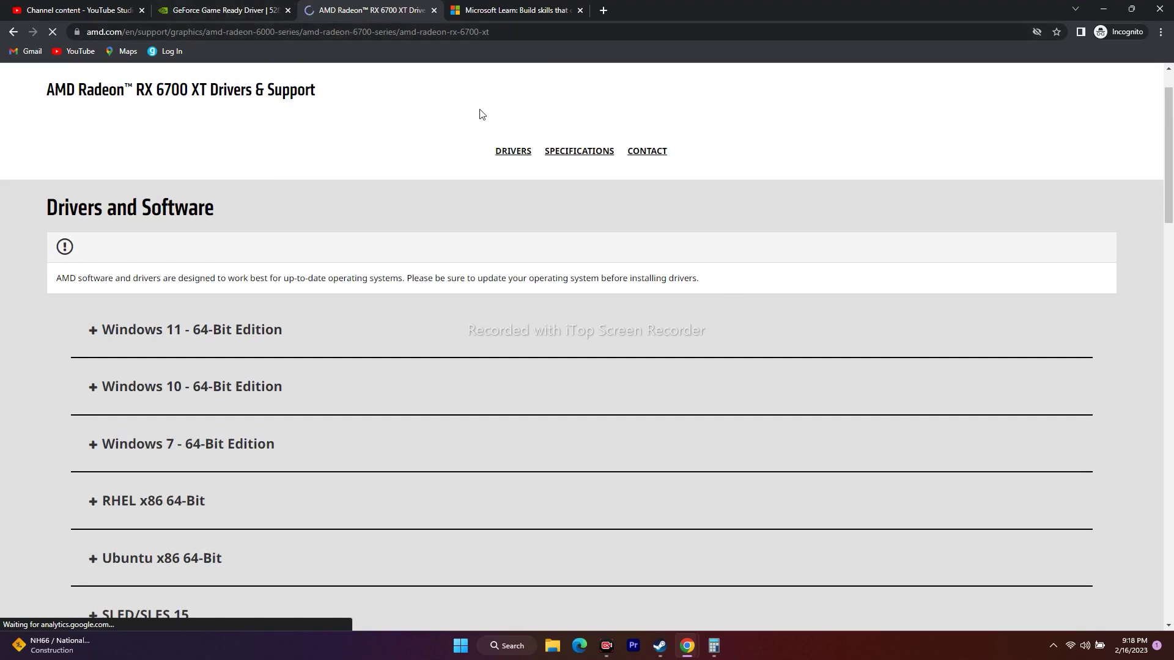
left_click(202, 10)
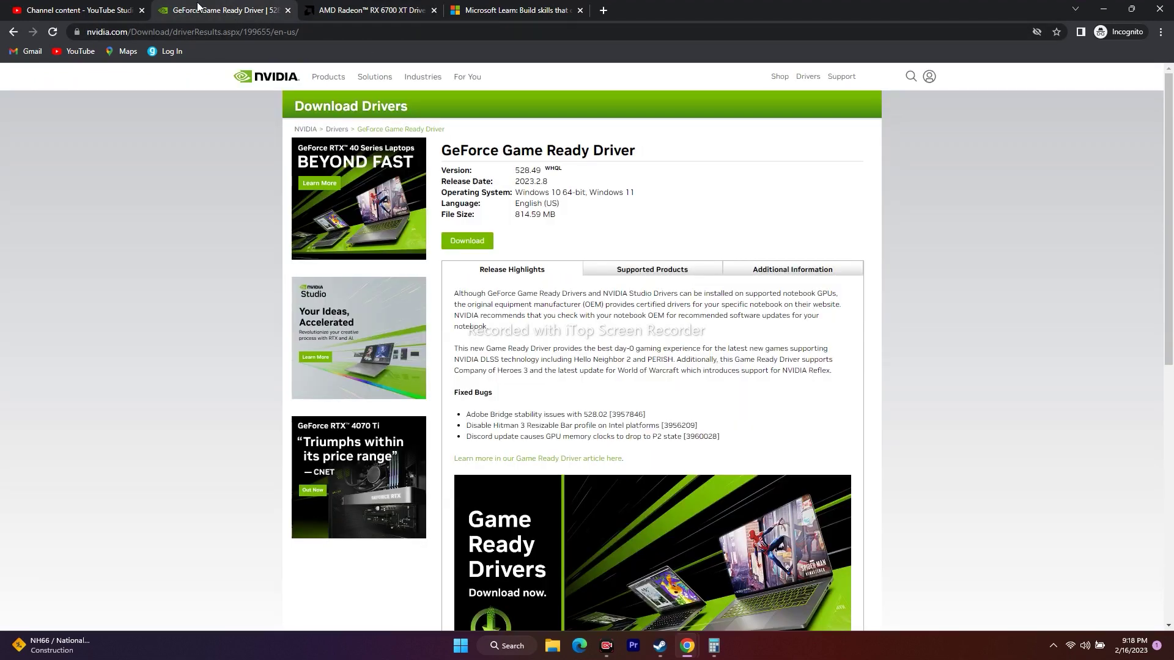
Step: Go past the AMD driver page to the Microsoft Learn page and load Google in its place
left_click(341, 9)
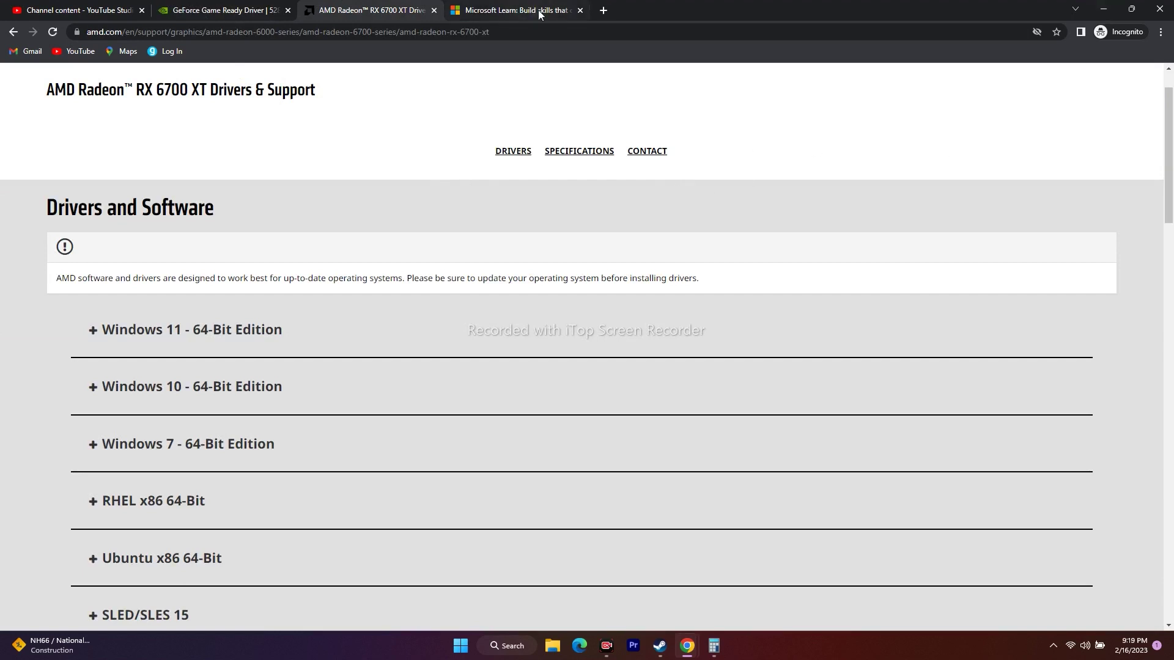
left_click(516, 9)
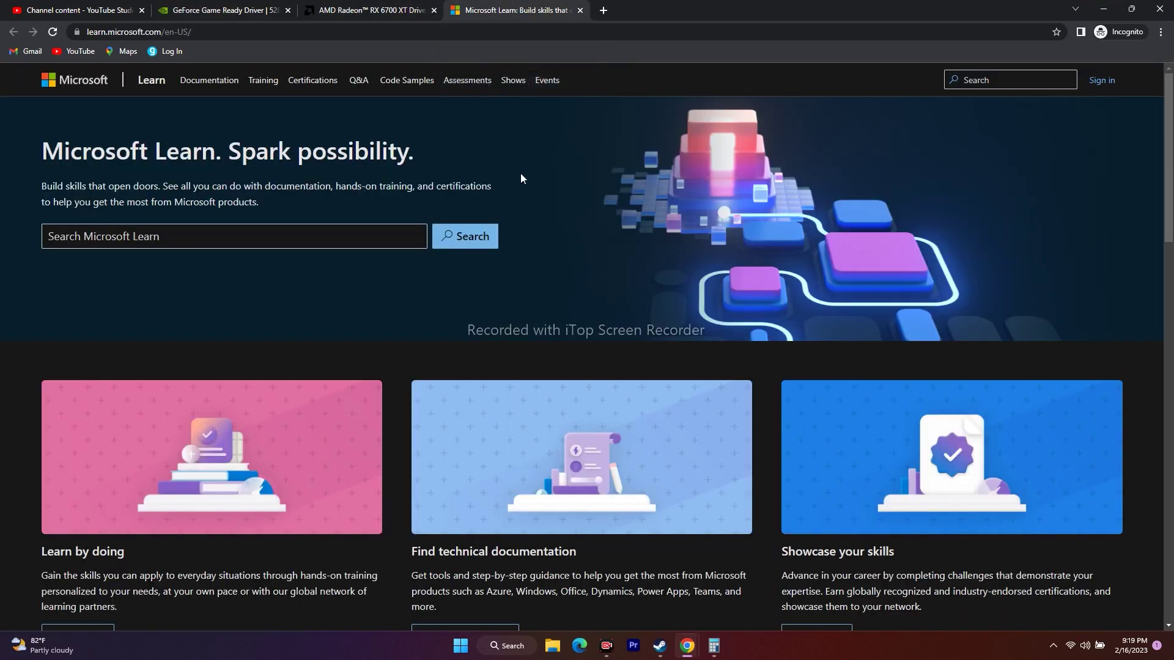
left_click(255, 38)
type("google")
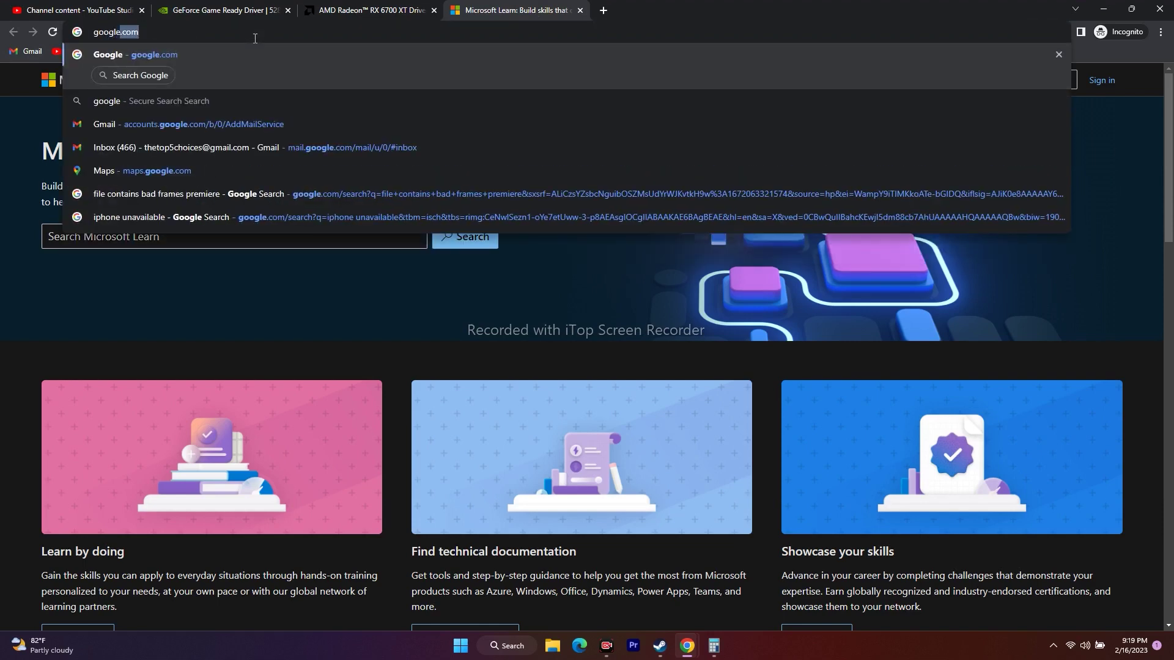
key("Return")
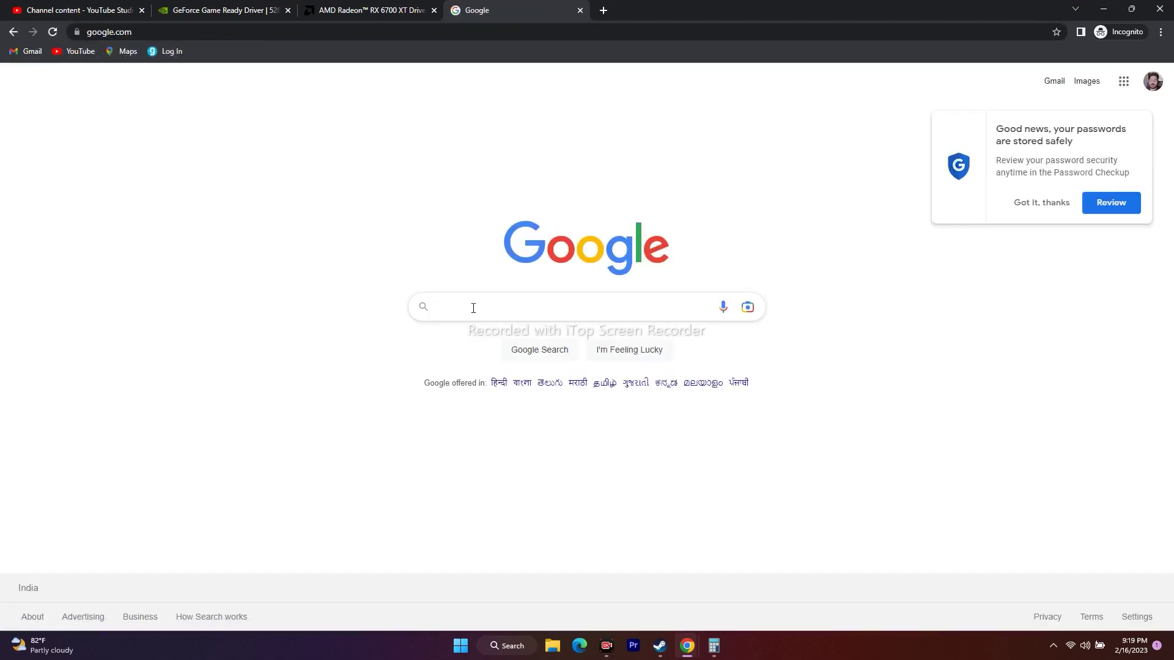
Step: Find Microsoft's latest supported Visual C++ Redistributable article through Google and go to the Visual Studio 2015, 2017, 2019 and 2022 download table
left_click(473, 307)
type("micr")
key("Down")
key("Return")
left_click(263, 199)
scroll(989, 262, "down", 3)
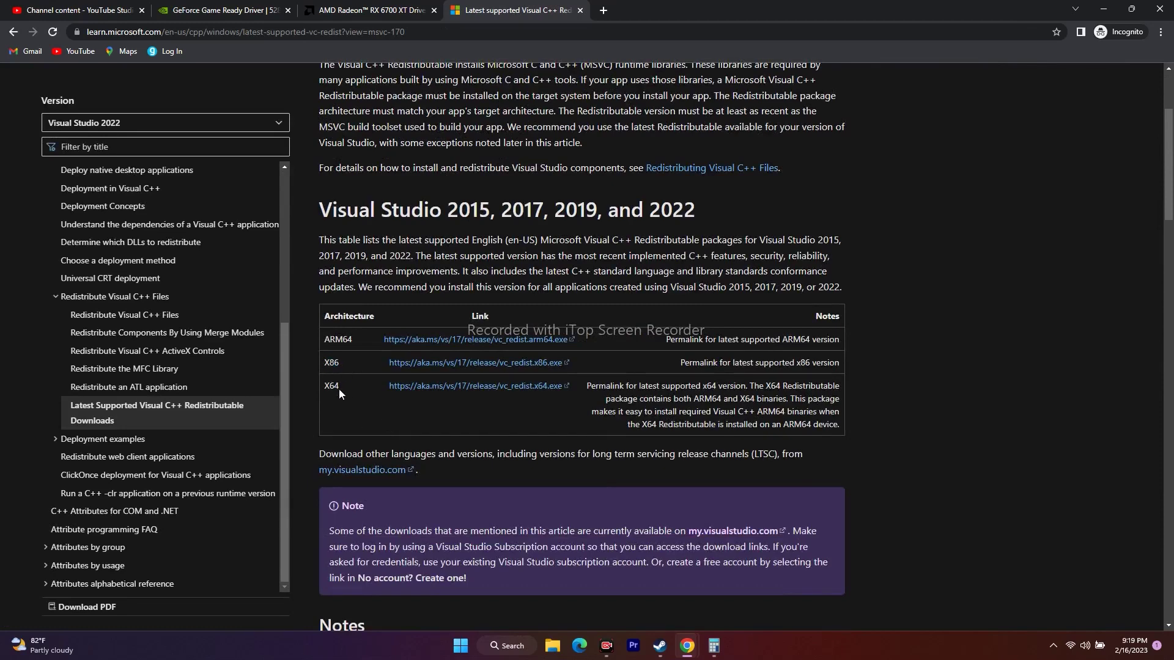
Step: Open the PC's About page in Windows Settings and check the system type in the device specifications
left_click(1100, 9)
left_click(506, 646)
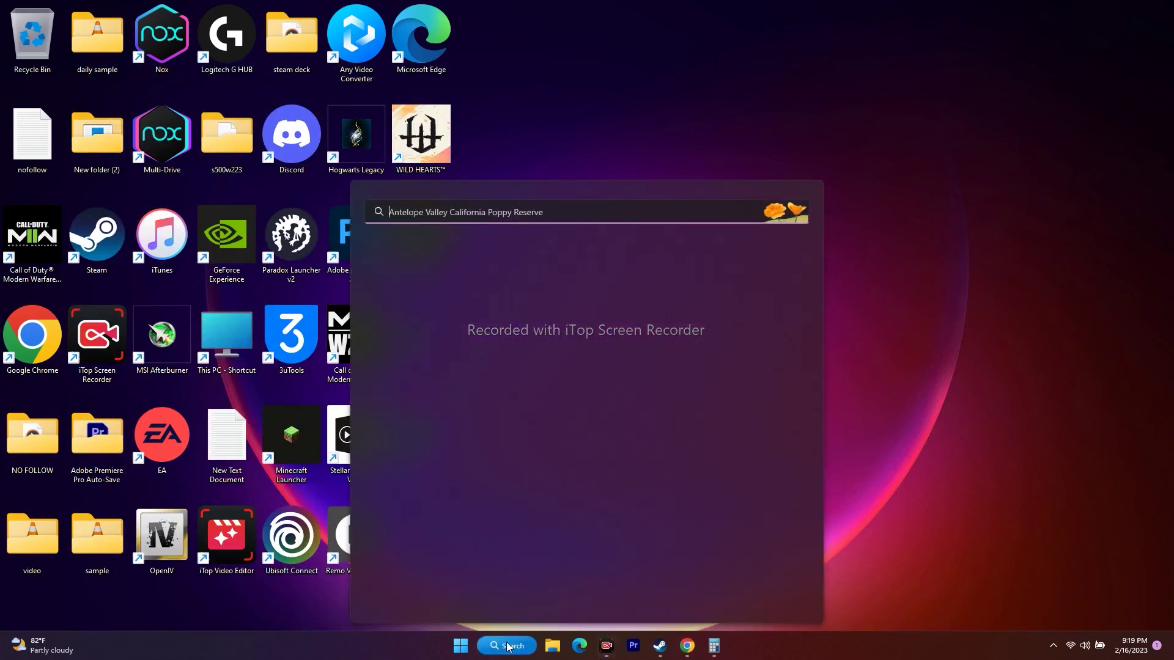
left_click(436, 279)
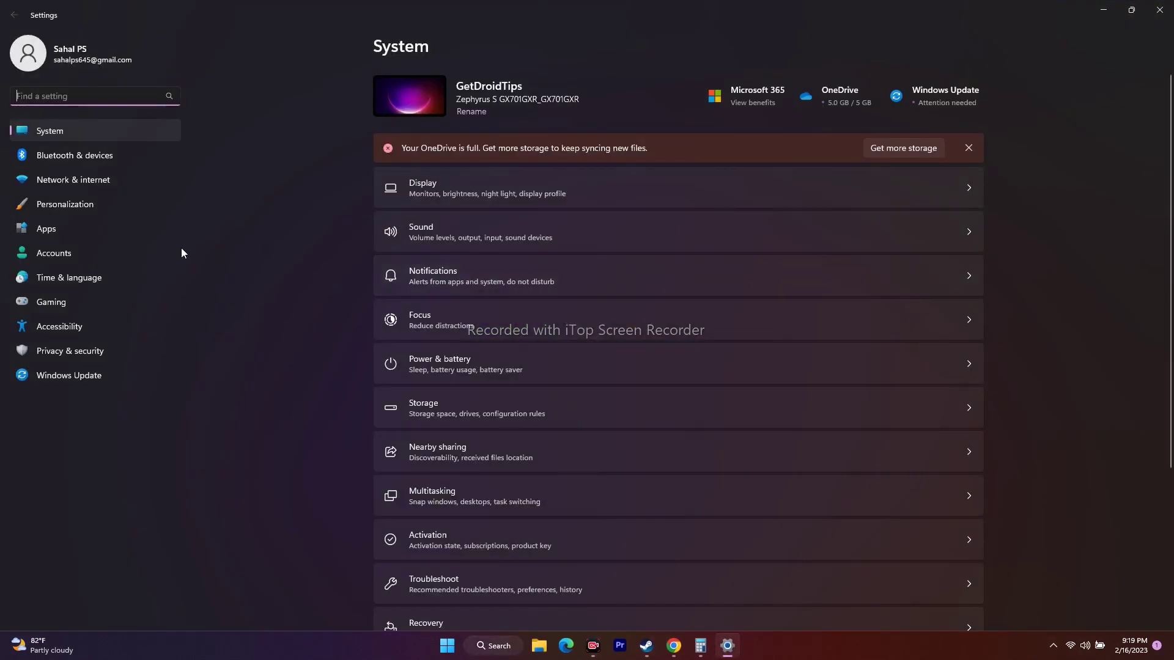
left_click(53, 130)
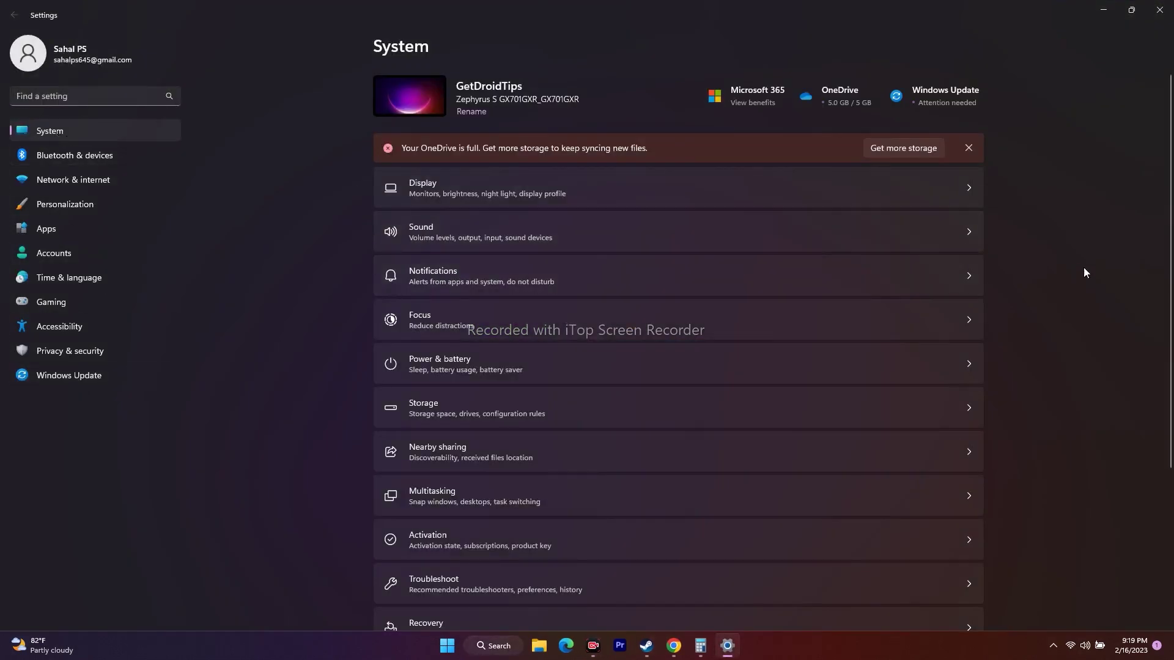
scroll(1101, 300, "down", 3)
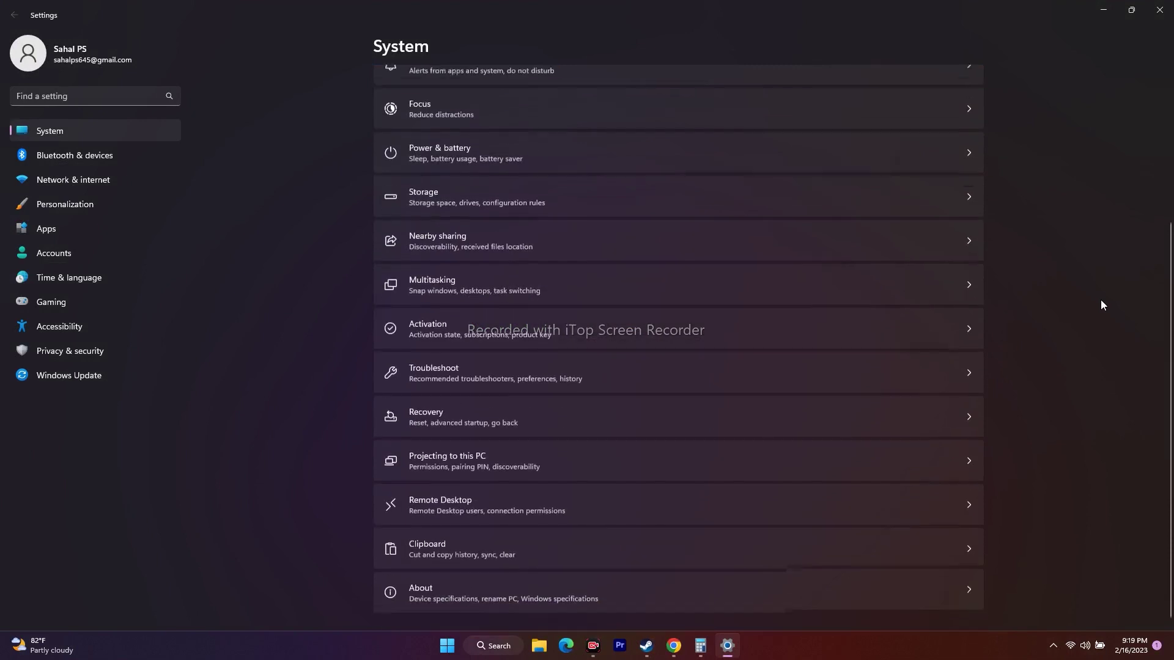
left_click(422, 585)
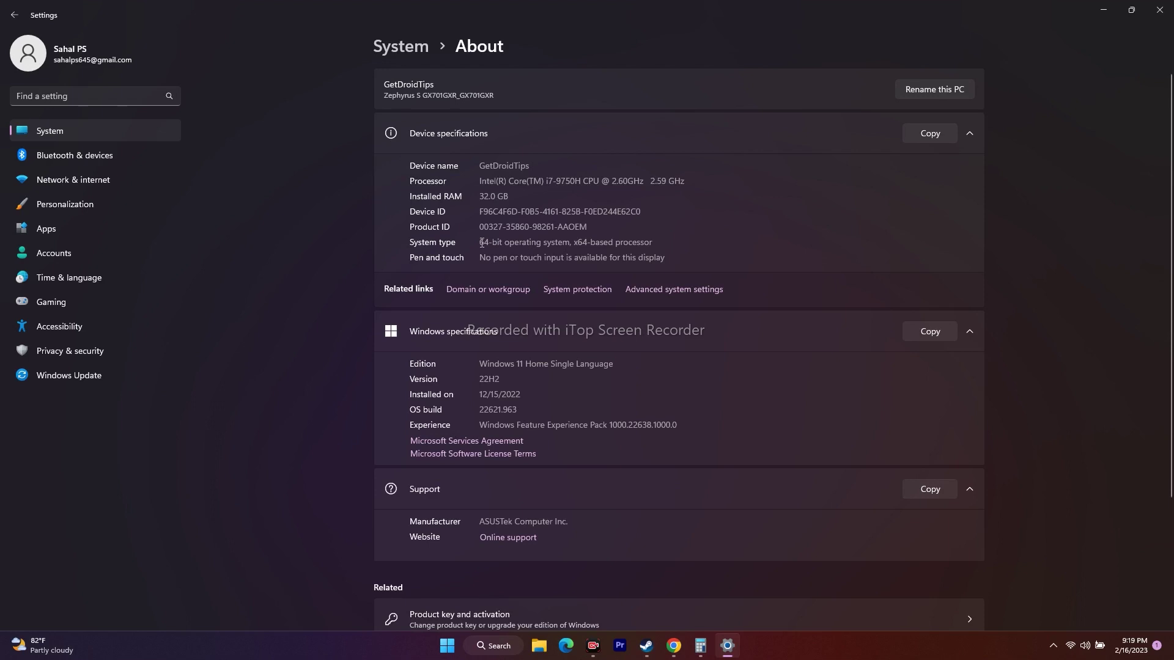
left_click_drag(481, 243, 706, 243)
left_click(491, 253)
Step: Return to the Visual C++ Redistributable article and examine the X64 package link, then minimise the browser
left_click(1104, 10)
mouse_move(673, 646)
left_click(742, 584)
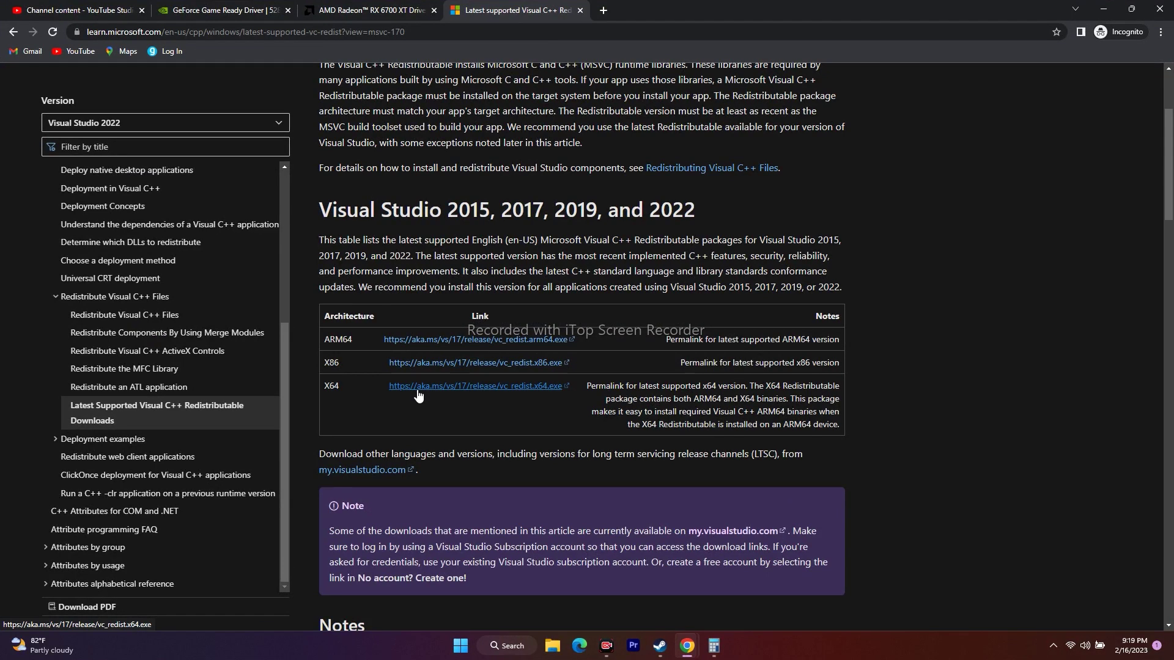
left_click(1103, 7)
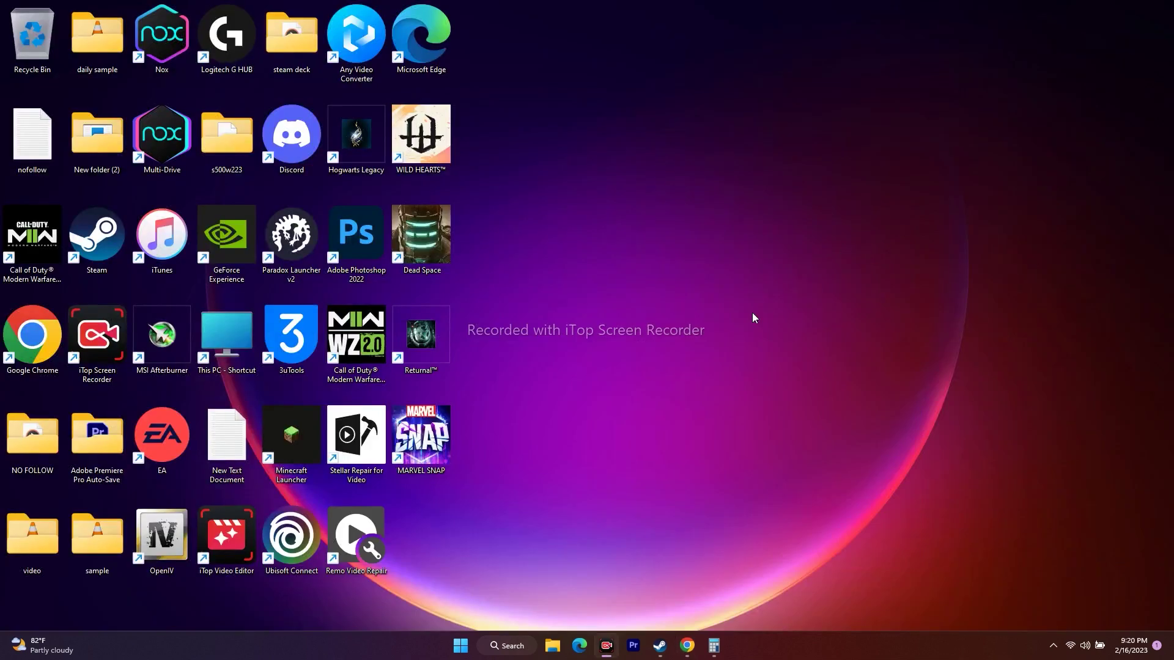
Step: Check Windows Update in Settings for updates available to install, then close Settings
left_click(507, 647)
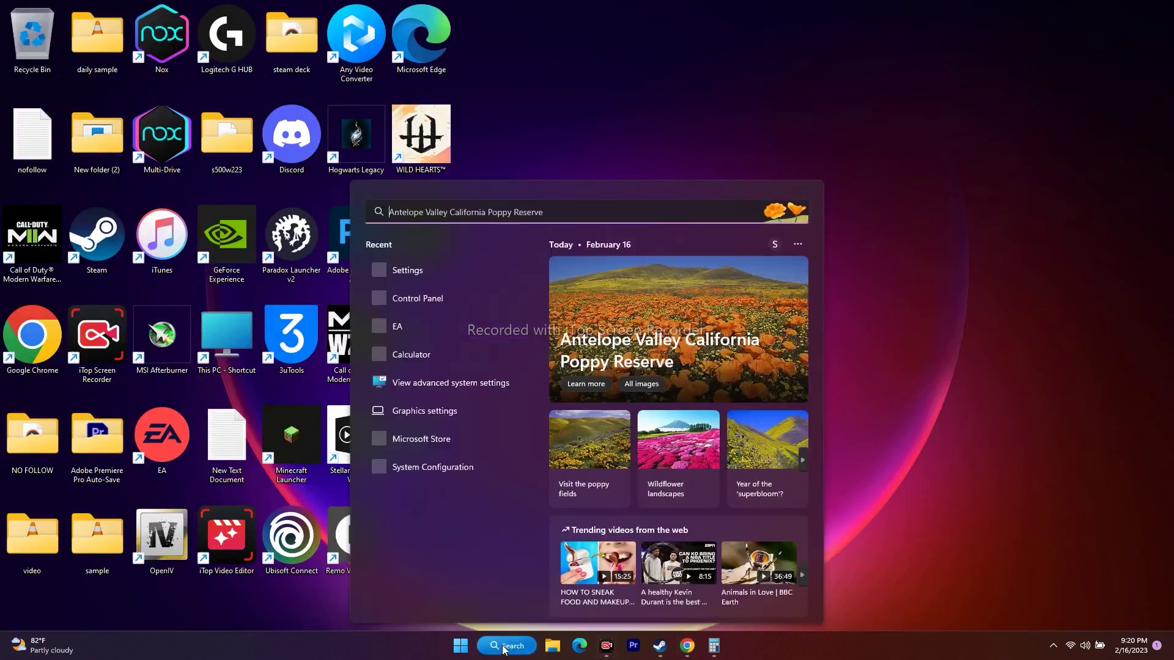
left_click(404, 270)
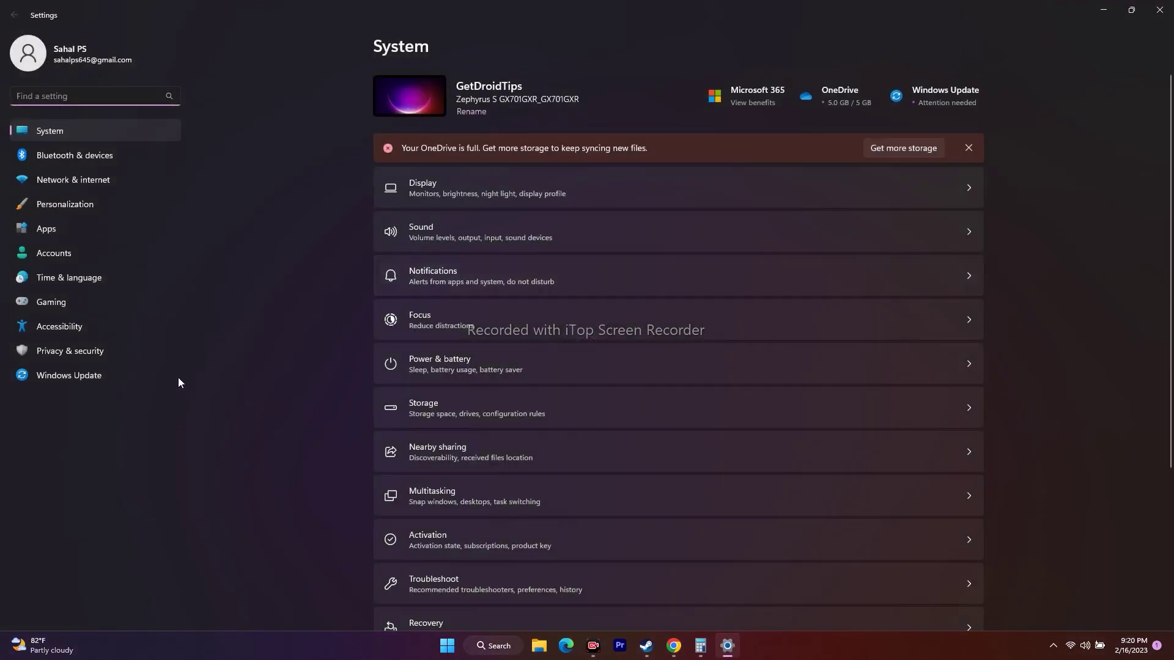
left_click(76, 375)
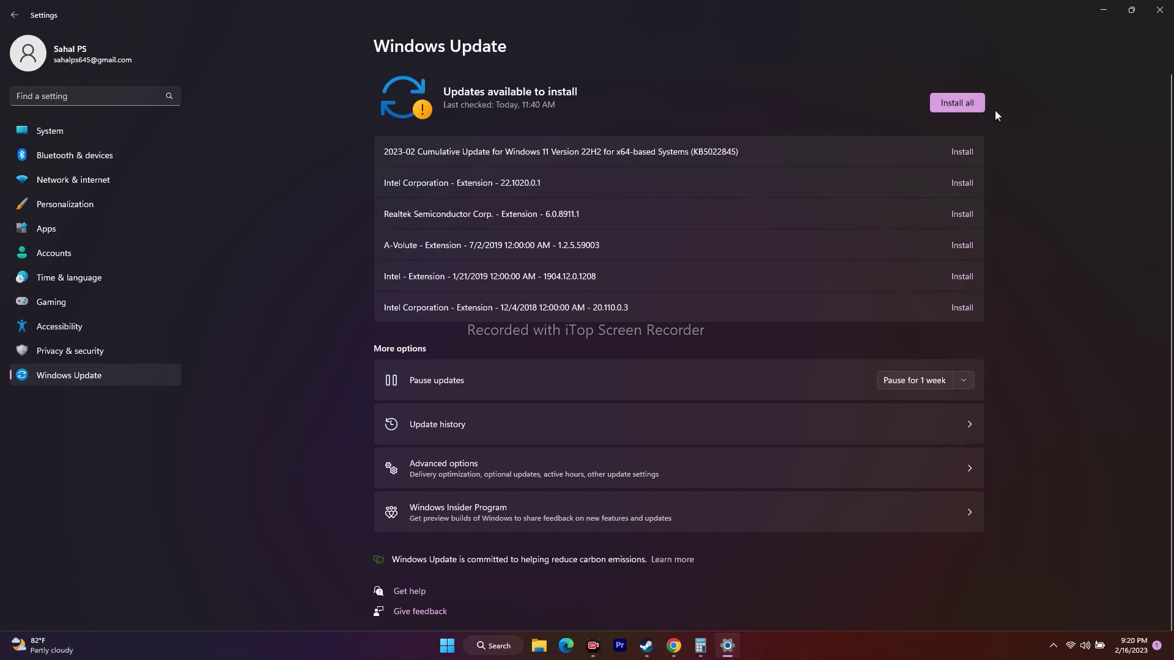
left_click(1160, 10)
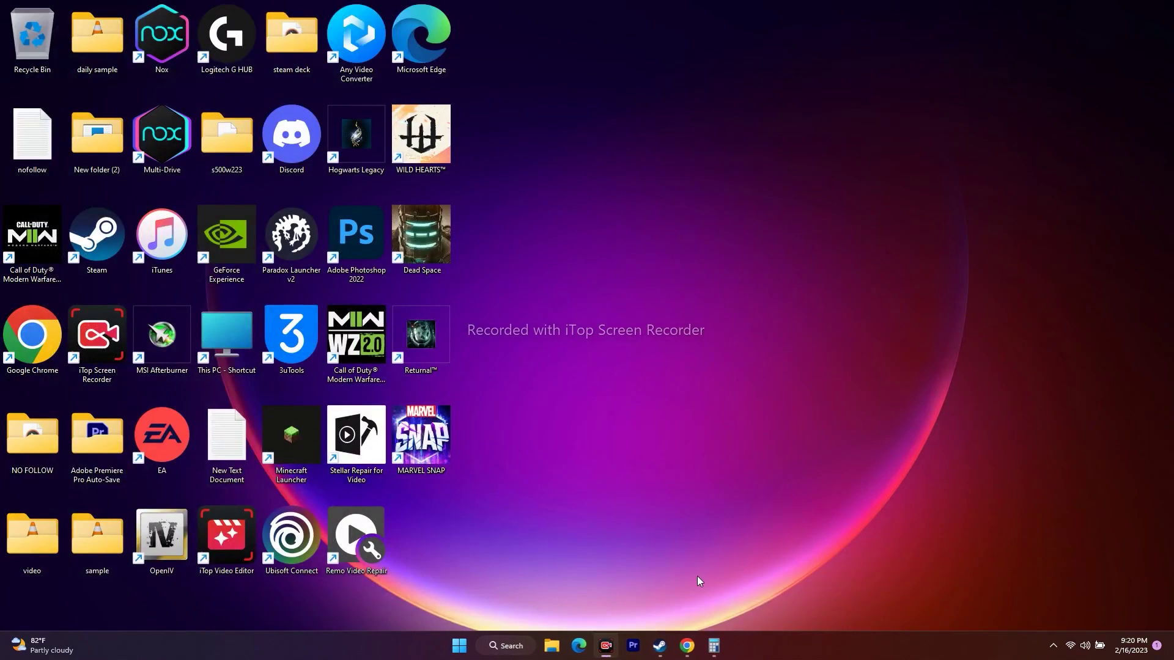
left_click(659, 643)
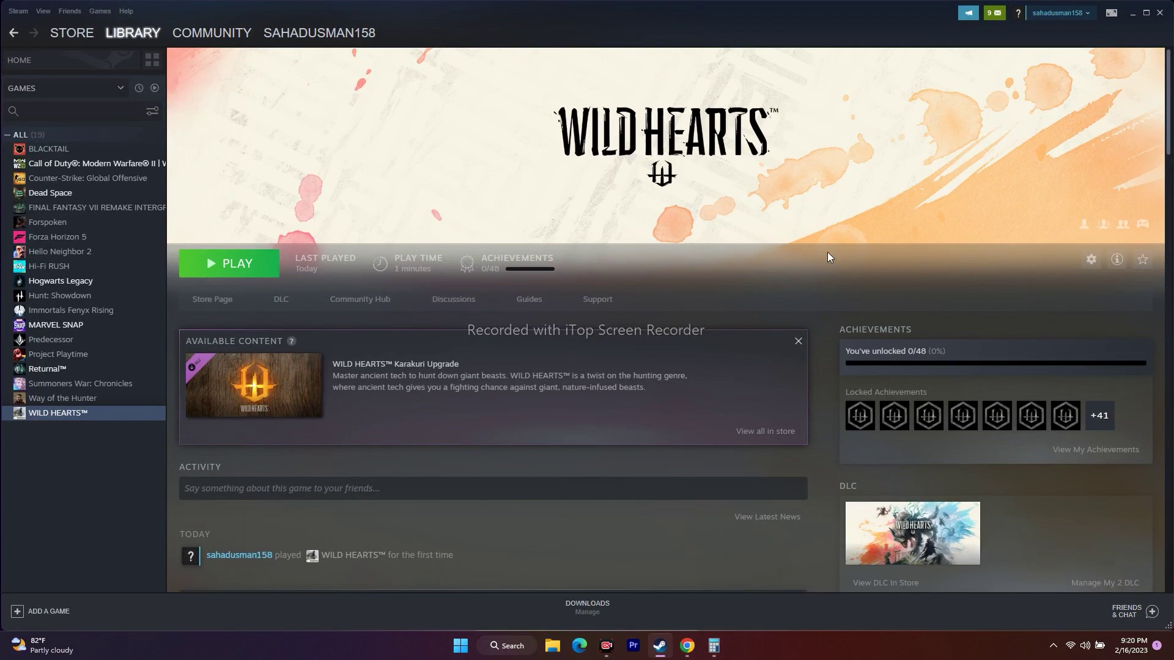
left_click(1135, 13)
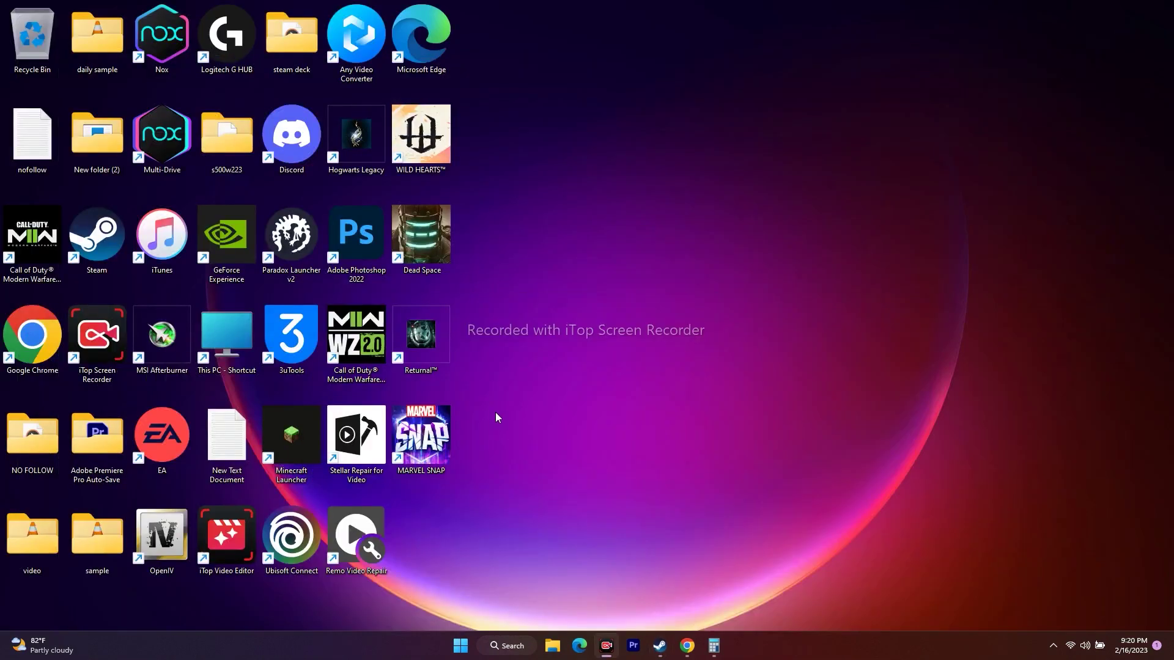
Step: Open System Configuration and show its list of services
left_click(507, 646)
type("system")
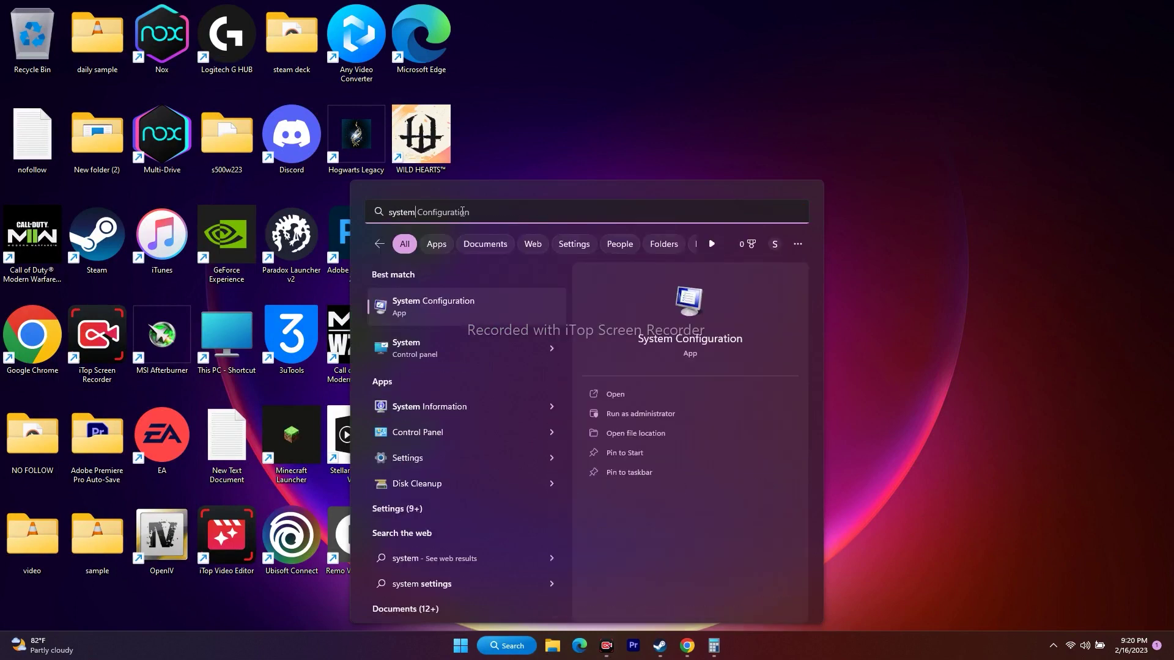
left_click(469, 306)
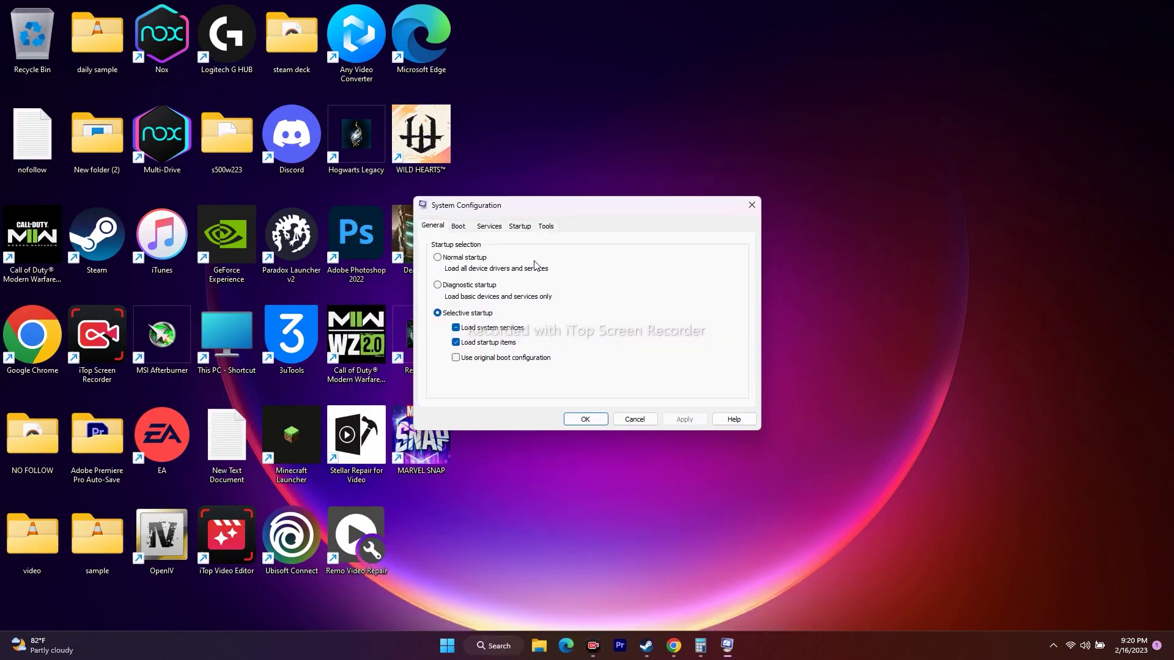
left_click(489, 226)
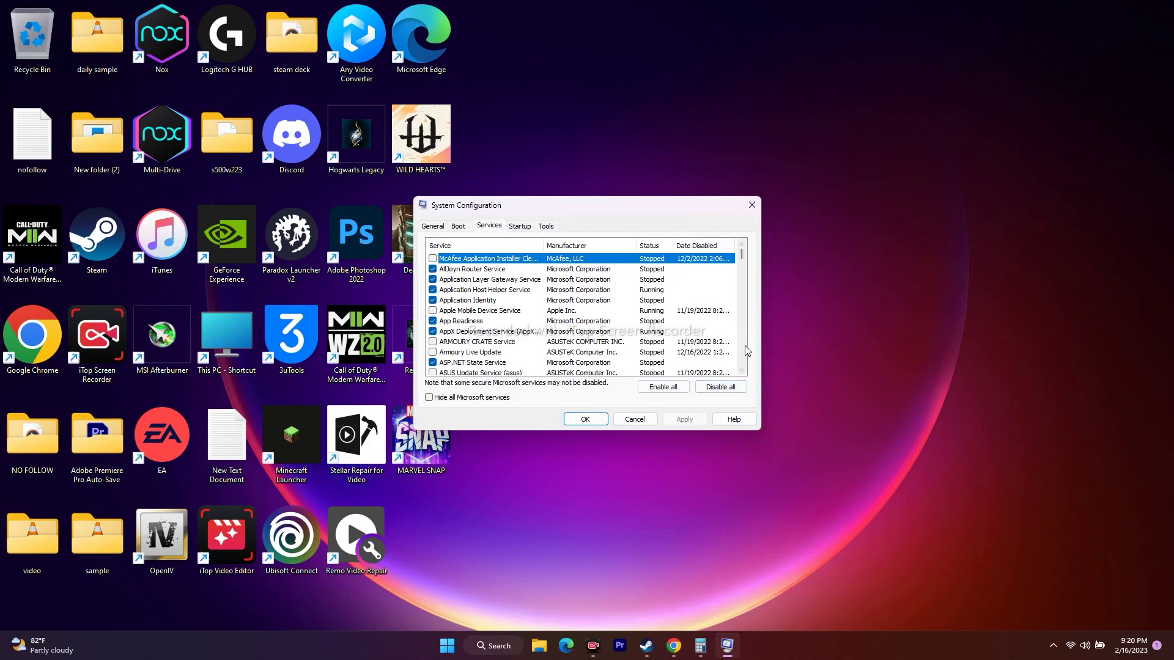
Step: Toggle hiding of all Microsoft services to review the remaining ones, then accept the System Configuration settings
left_click(429, 398)
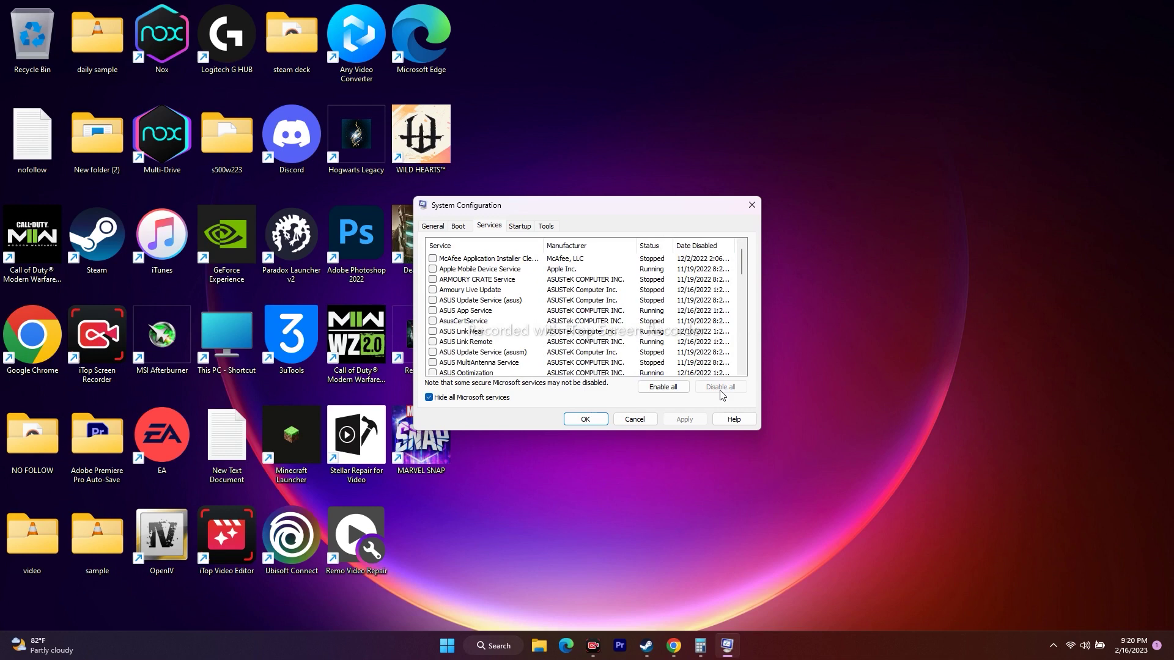
left_click(429, 398)
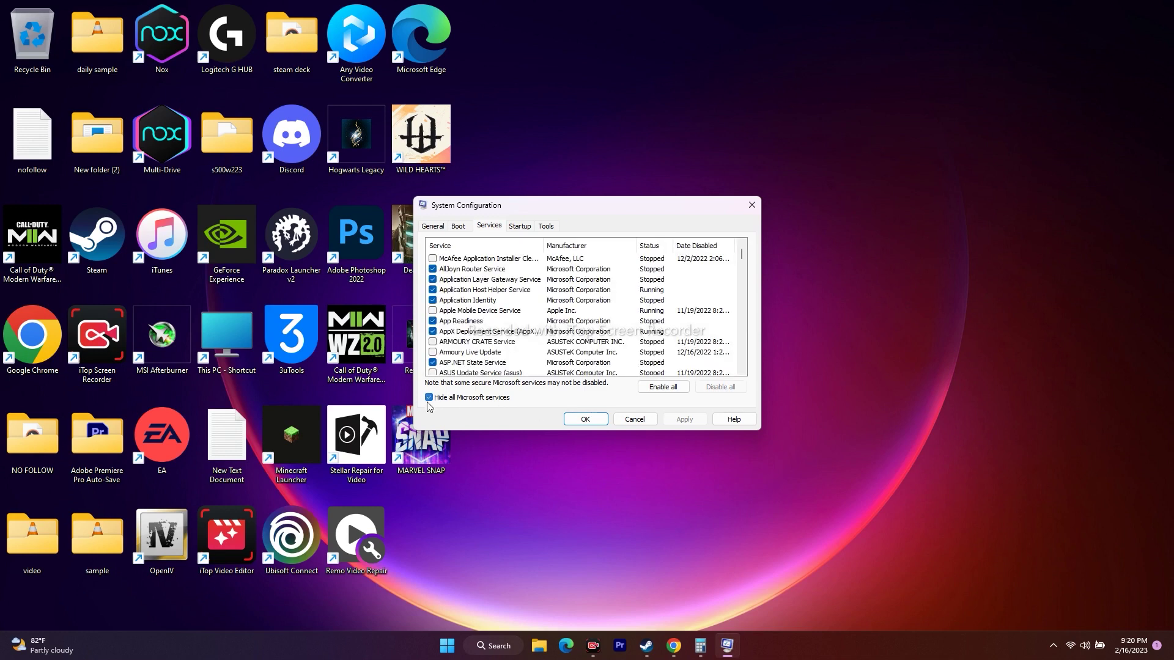
left_click(429, 398)
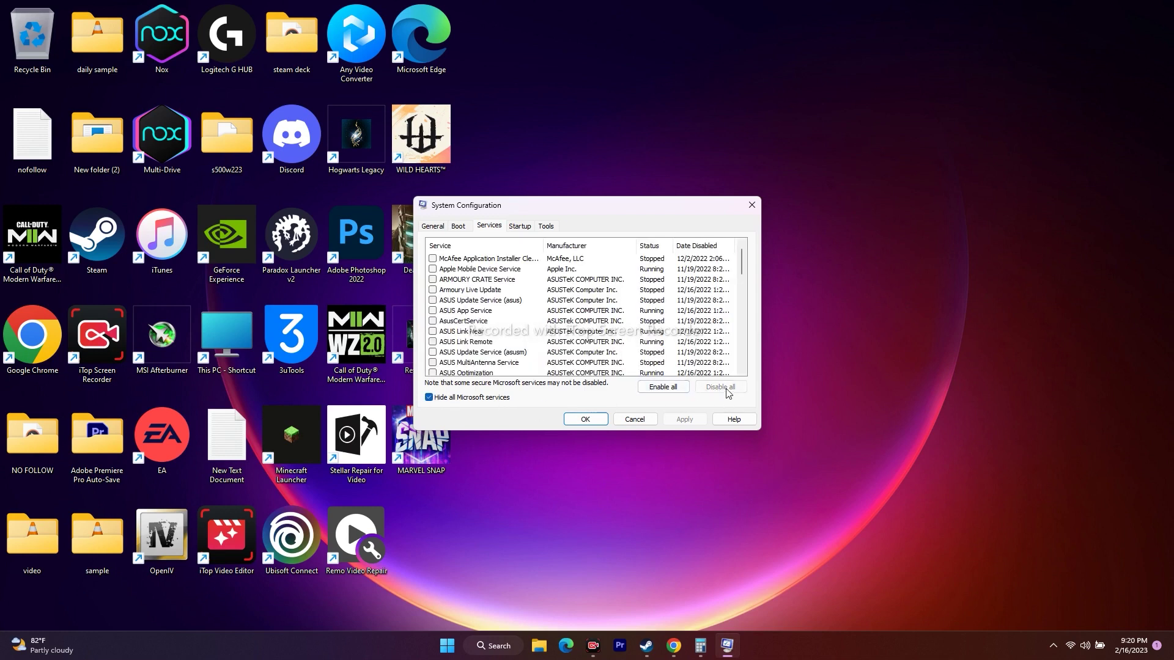
left_click(470, 398)
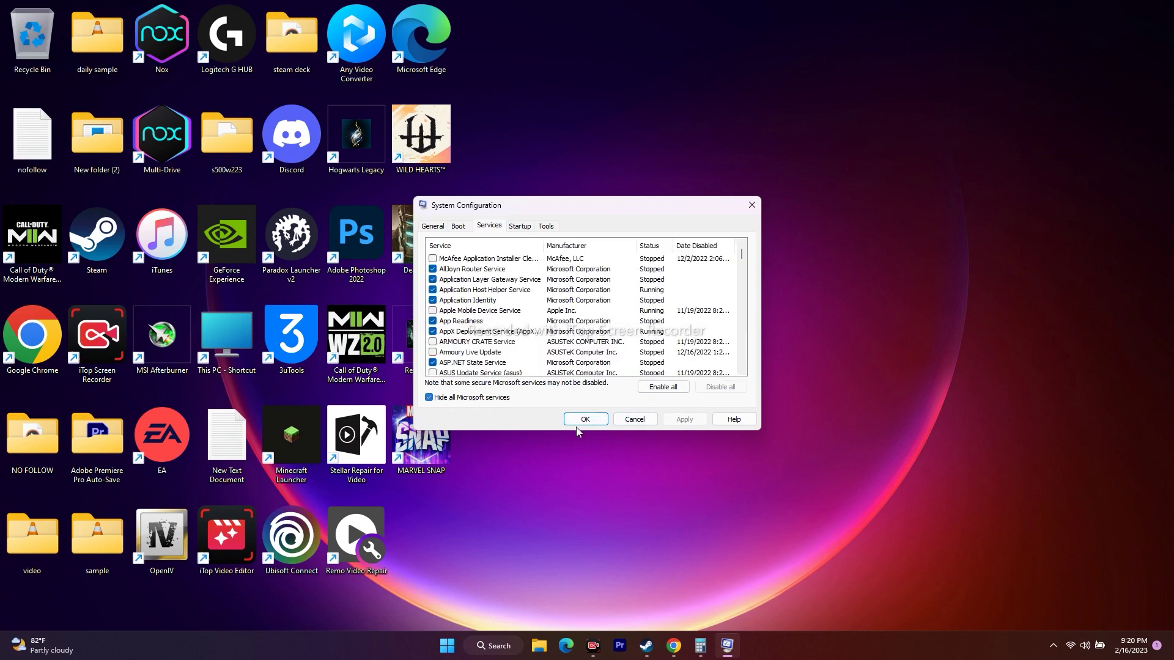
left_click(583, 420)
right_click(761, 440)
left_click(797, 282)
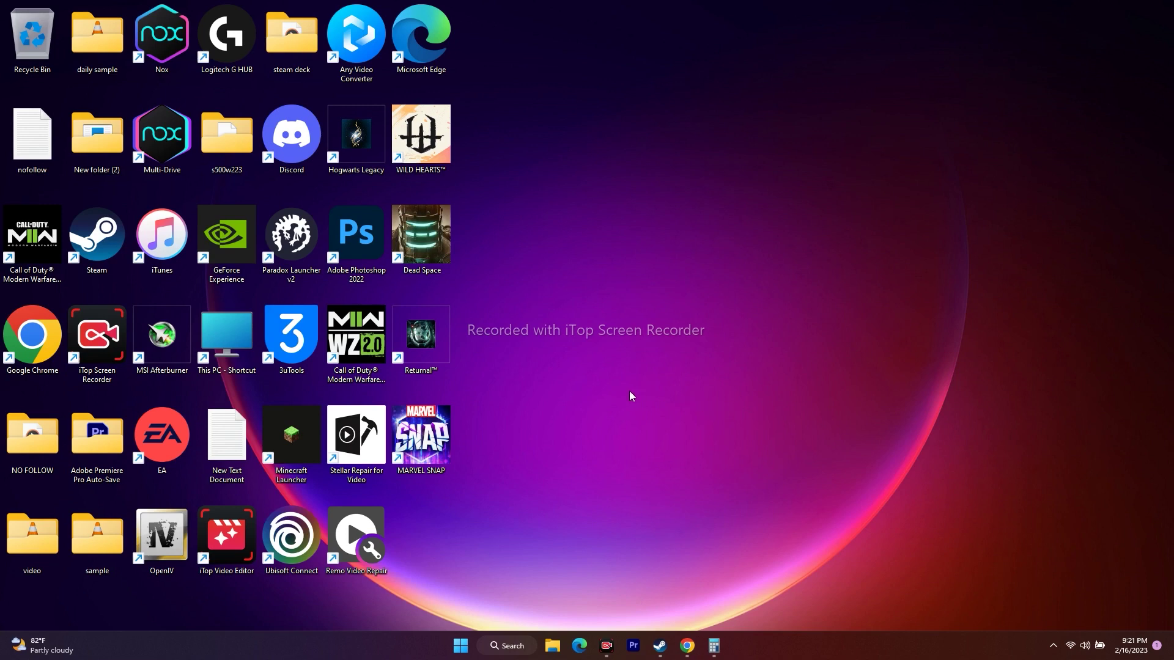
Step: In Device Manager, check the driver information for the NVIDIA GeForce RTX 2080 with Max-Q Design display adapter, then close Device Manager
right_click(461, 646)
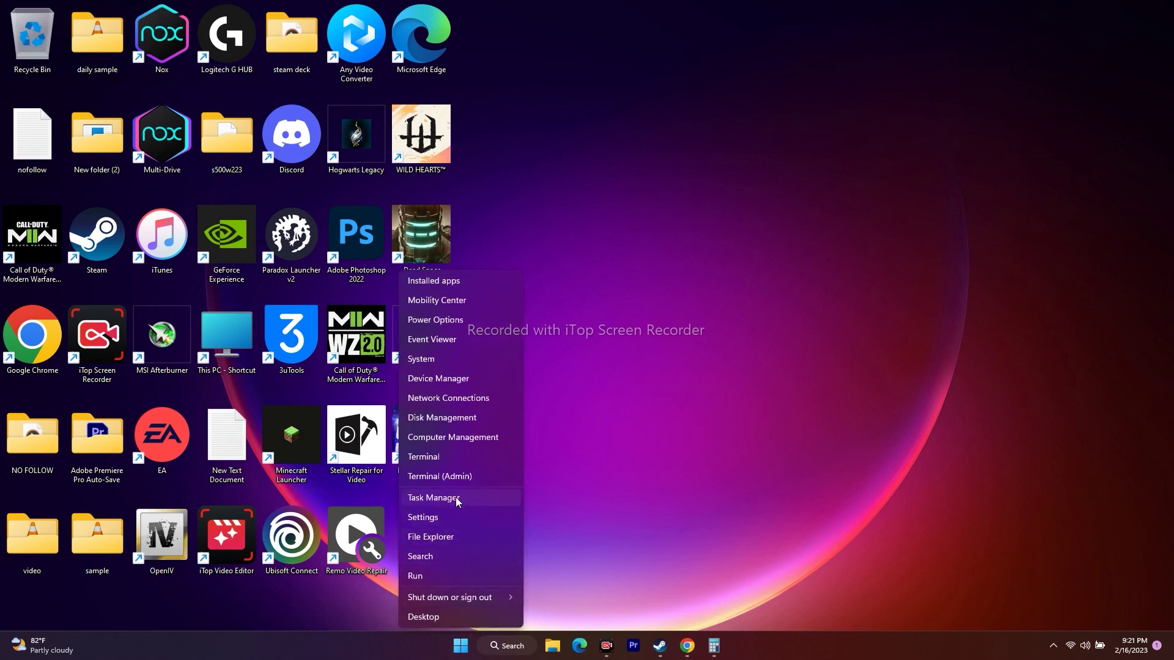
left_click(464, 379)
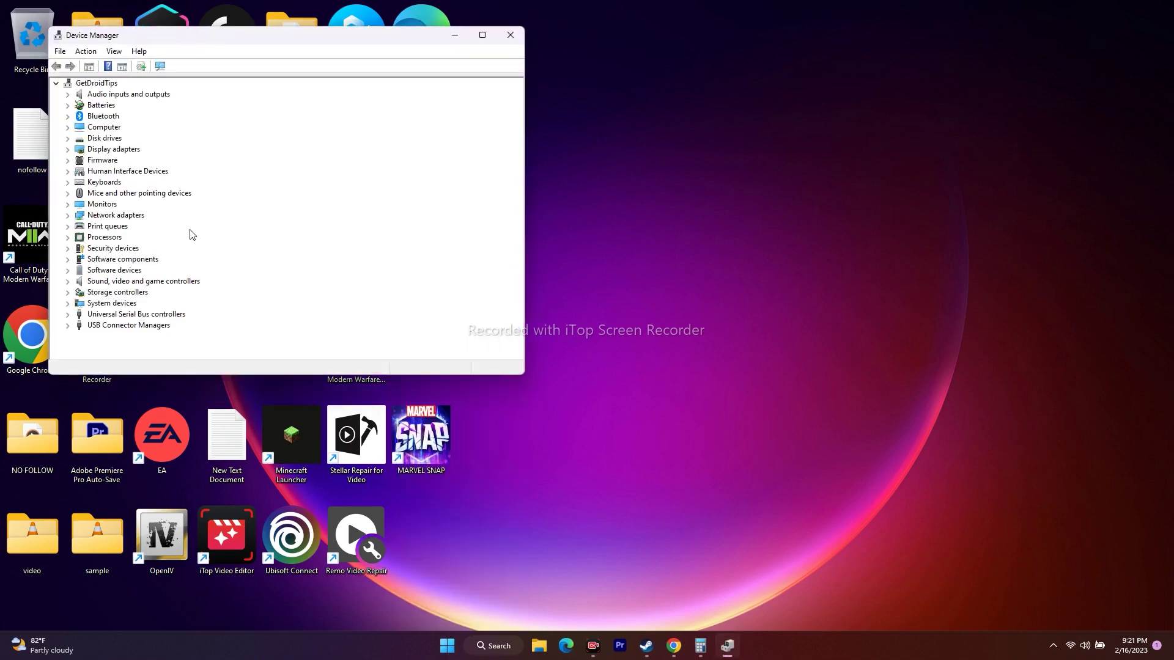
left_click(68, 150)
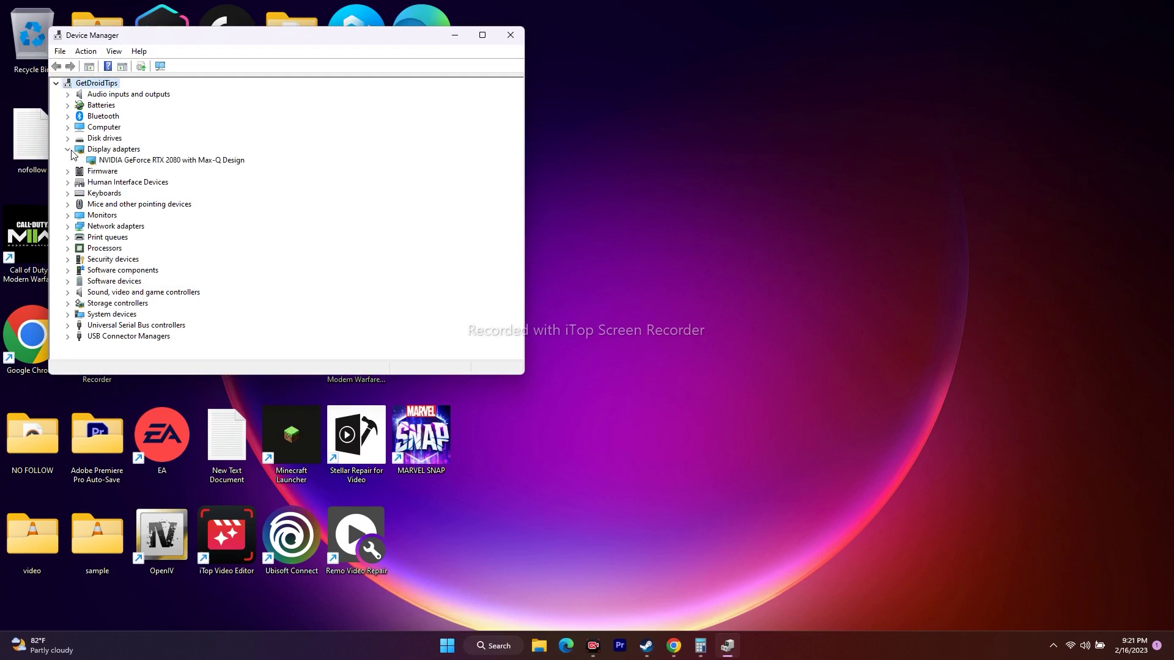
left_click(173, 162)
right_click(181, 162)
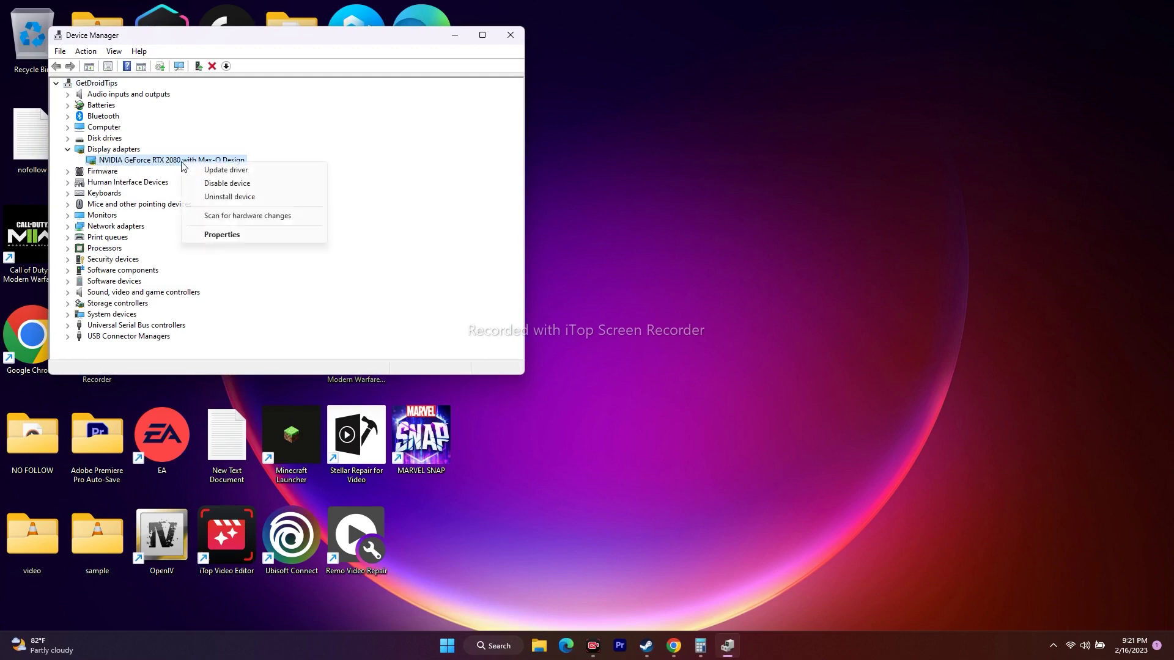
left_click(221, 235)
left_click(211, 93)
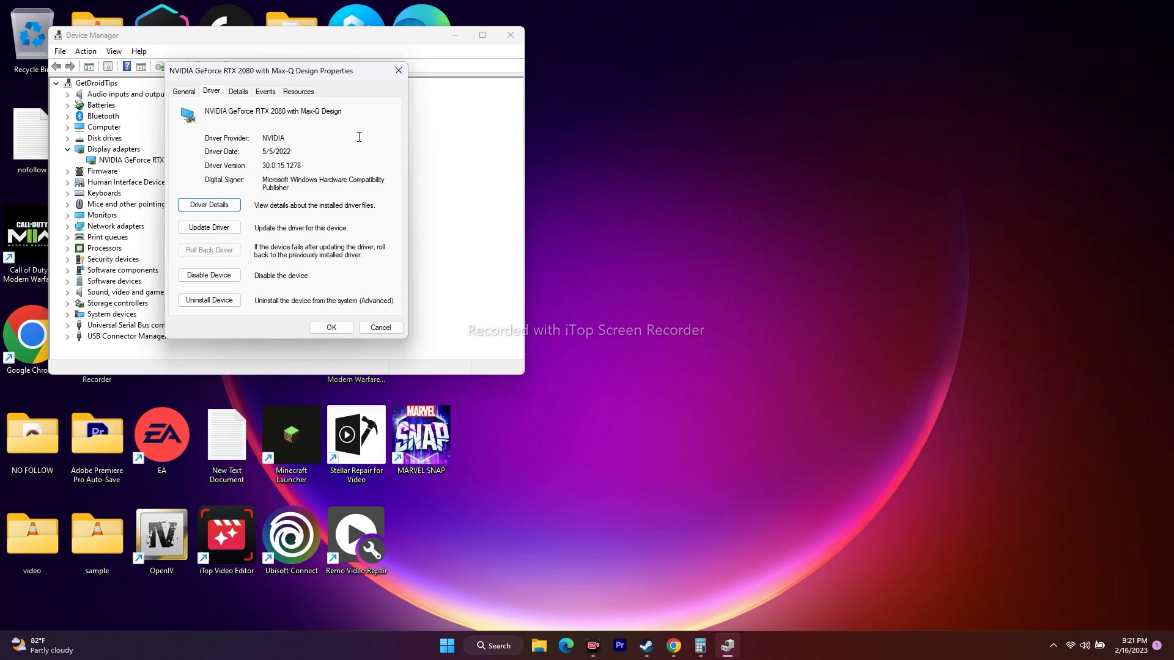
left_click(398, 70)
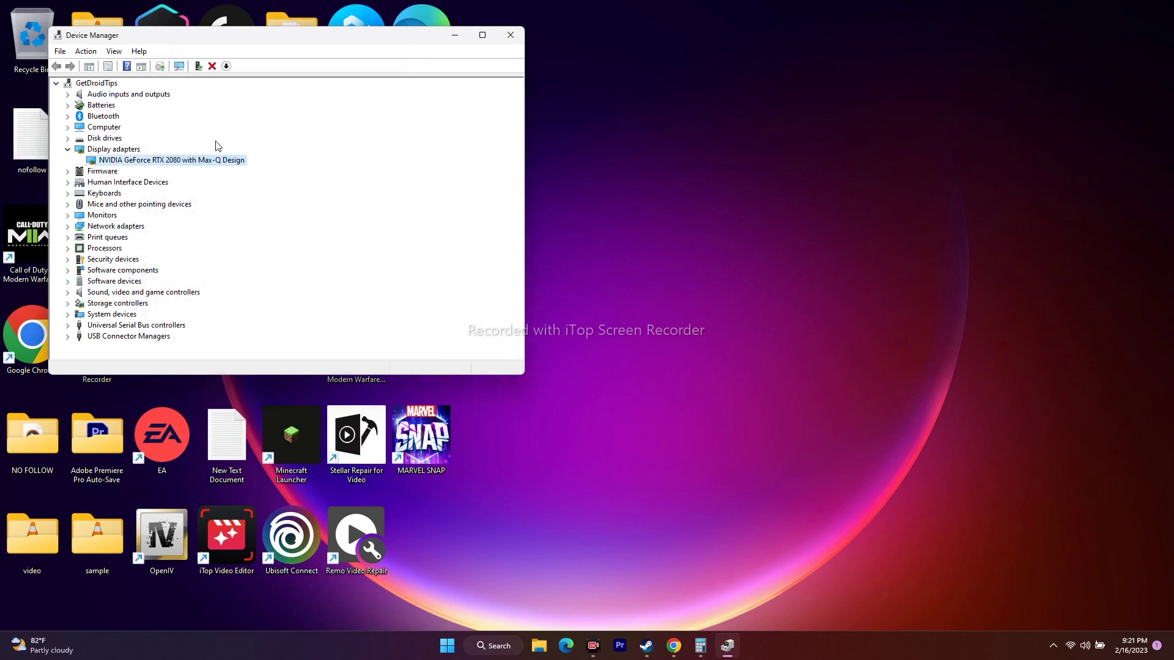
left_click(68, 149)
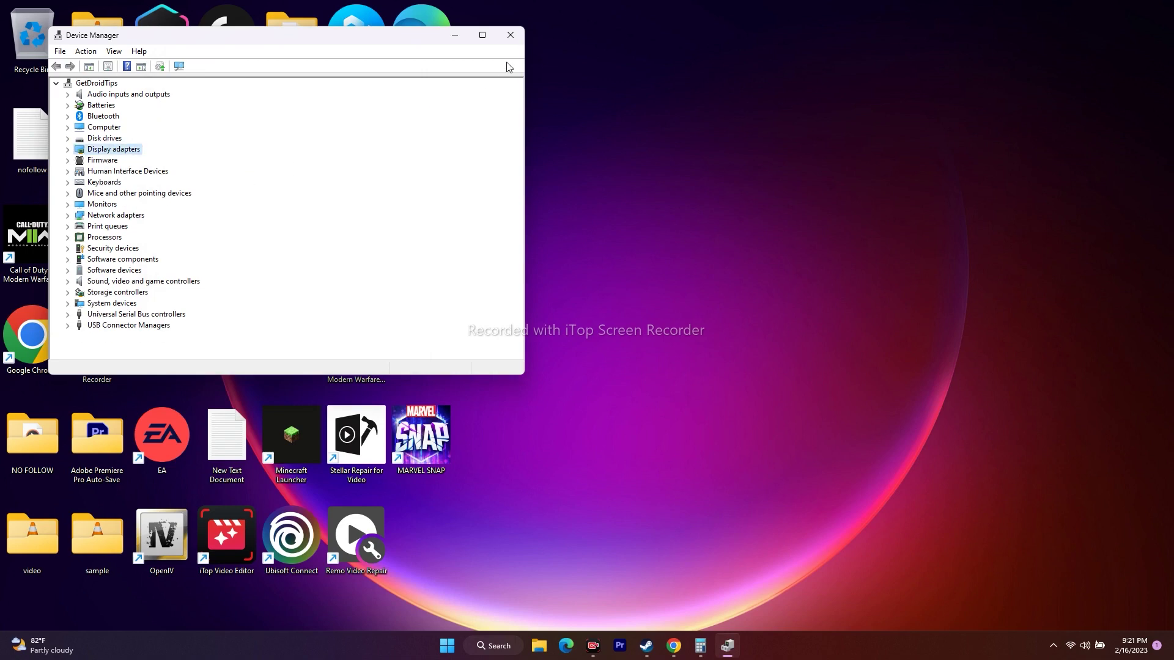
left_click(511, 35)
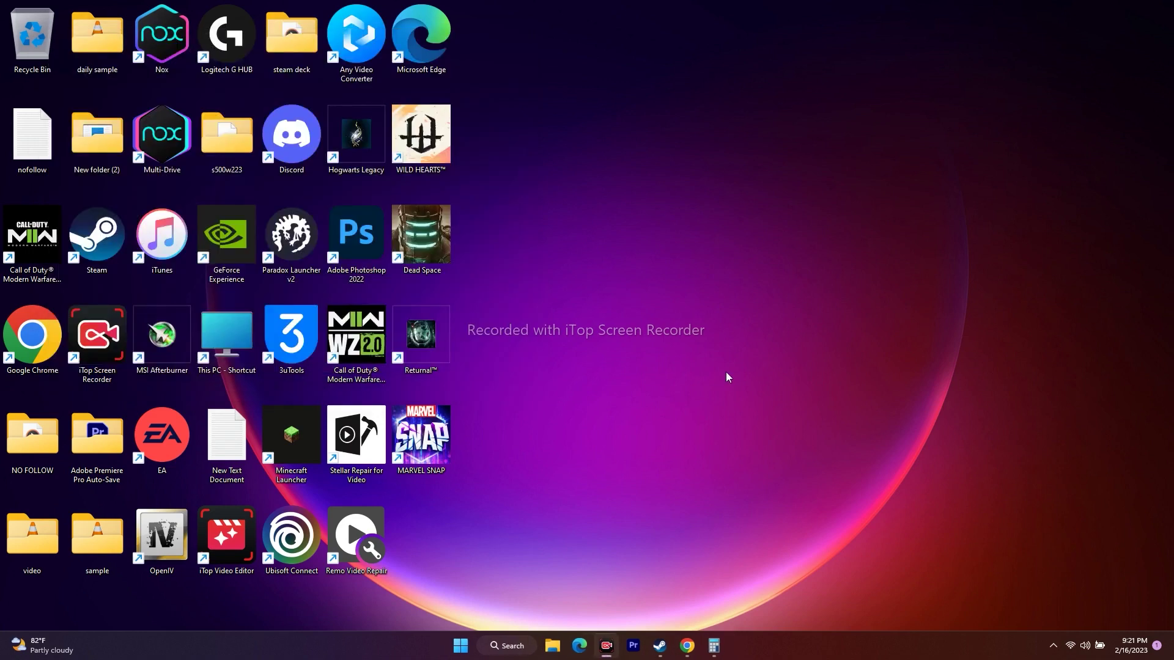
Step: Switch back to the WILD HEARTS page in the Steam library
mouse_move(660, 645)
left_click(618, 580)
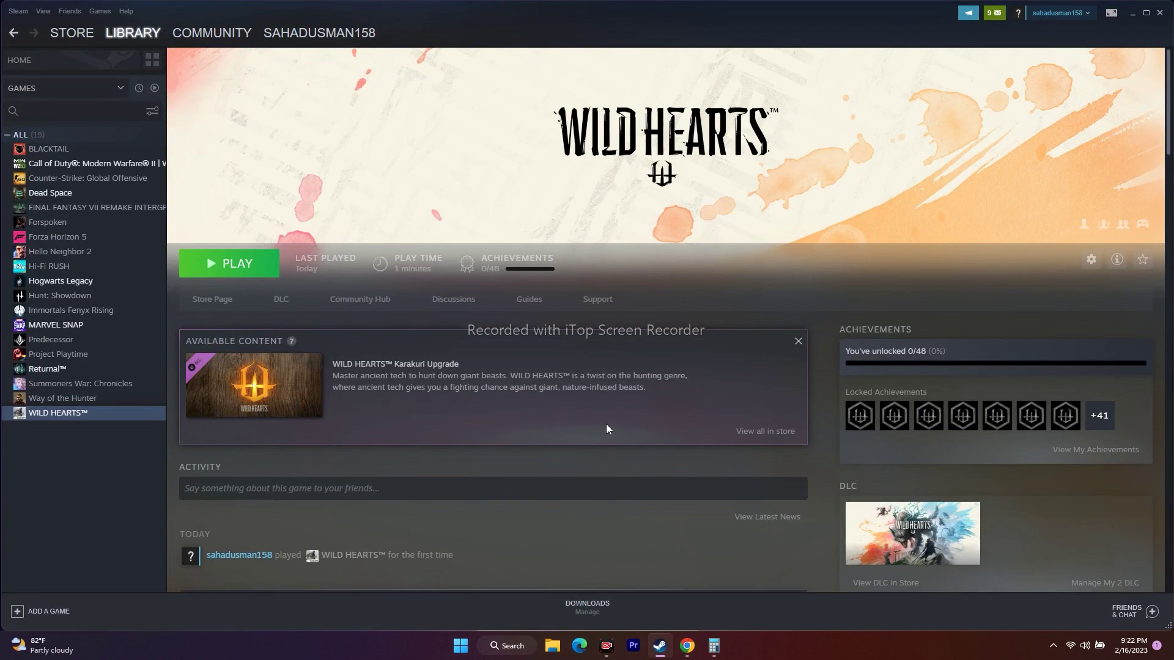
Step: Show the management options for WILD HEARTS in the library, including Uninstall, and dismiss them without choosing one
left_click(76, 419)
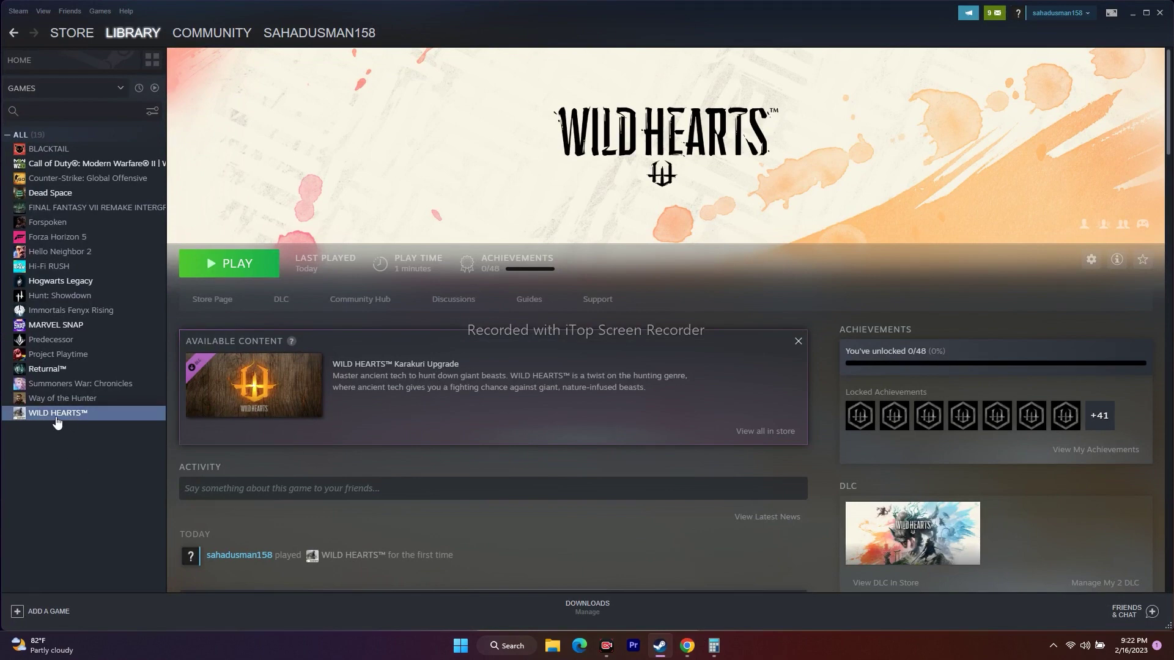
right_click(71, 419)
mouse_move(94, 472)
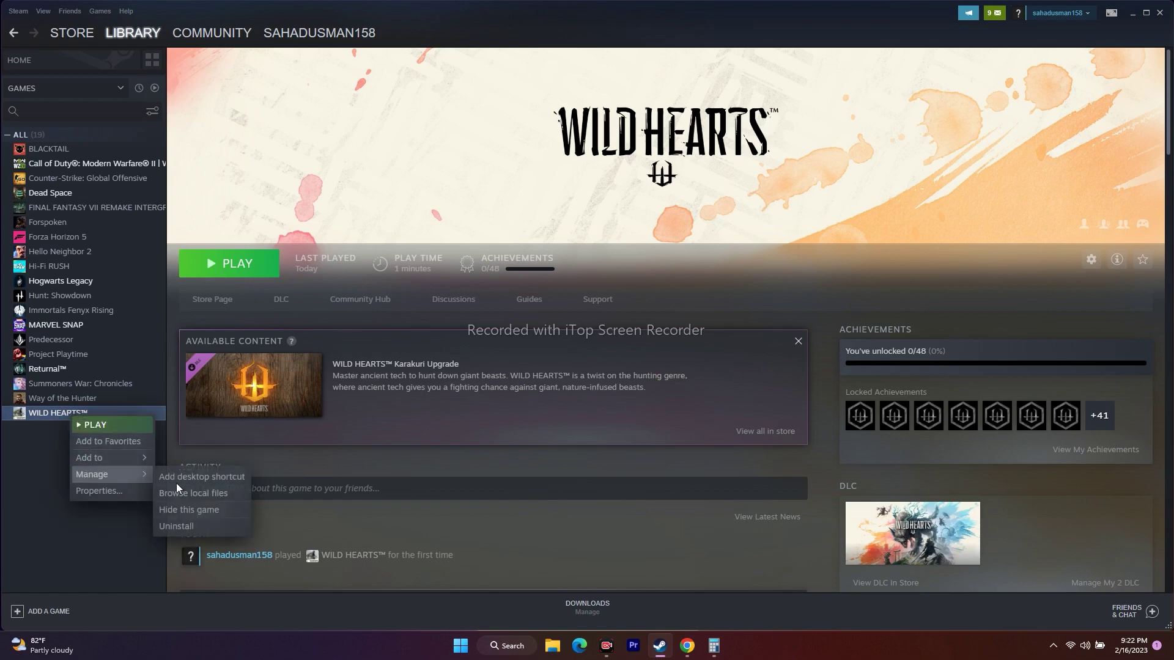
left_click(108, 536)
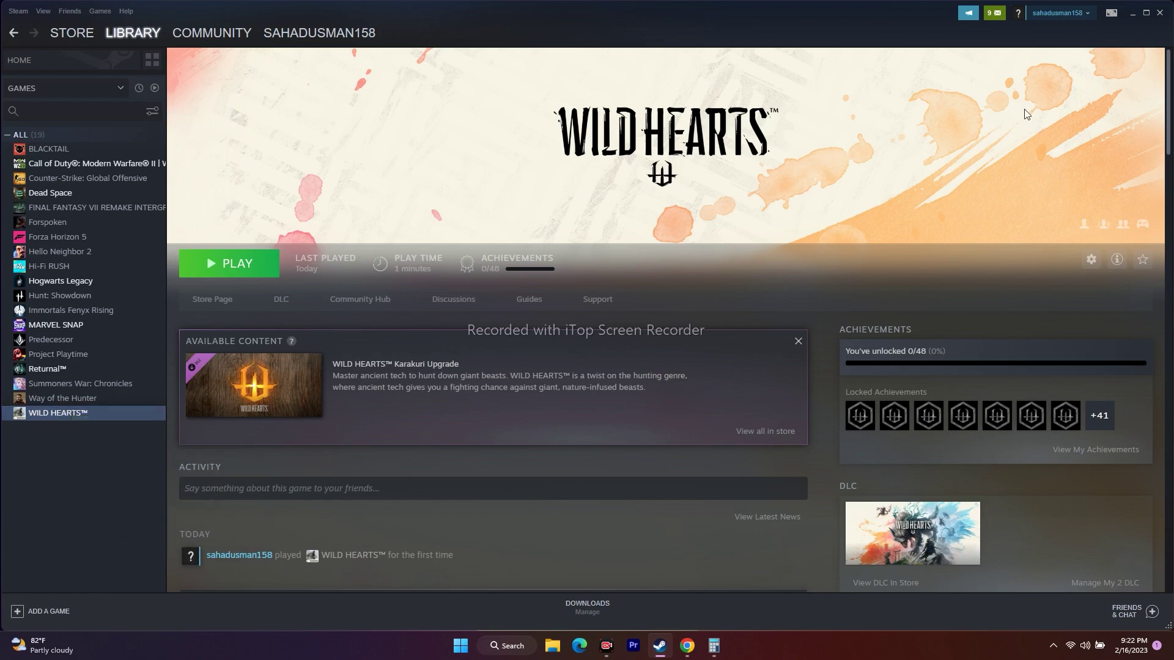
Step: Check the free space on the OS (C:) drive in File Explorer, then close it and return to Steam
left_click(1133, 12)
left_click(552, 645)
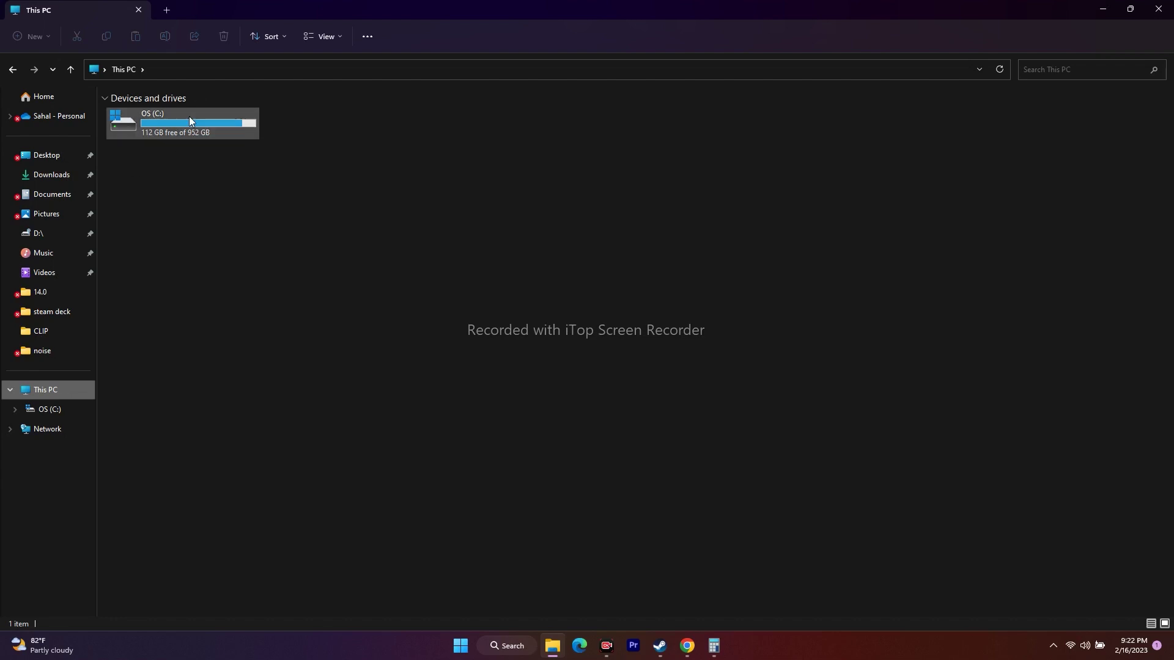
mouse_move(178, 123)
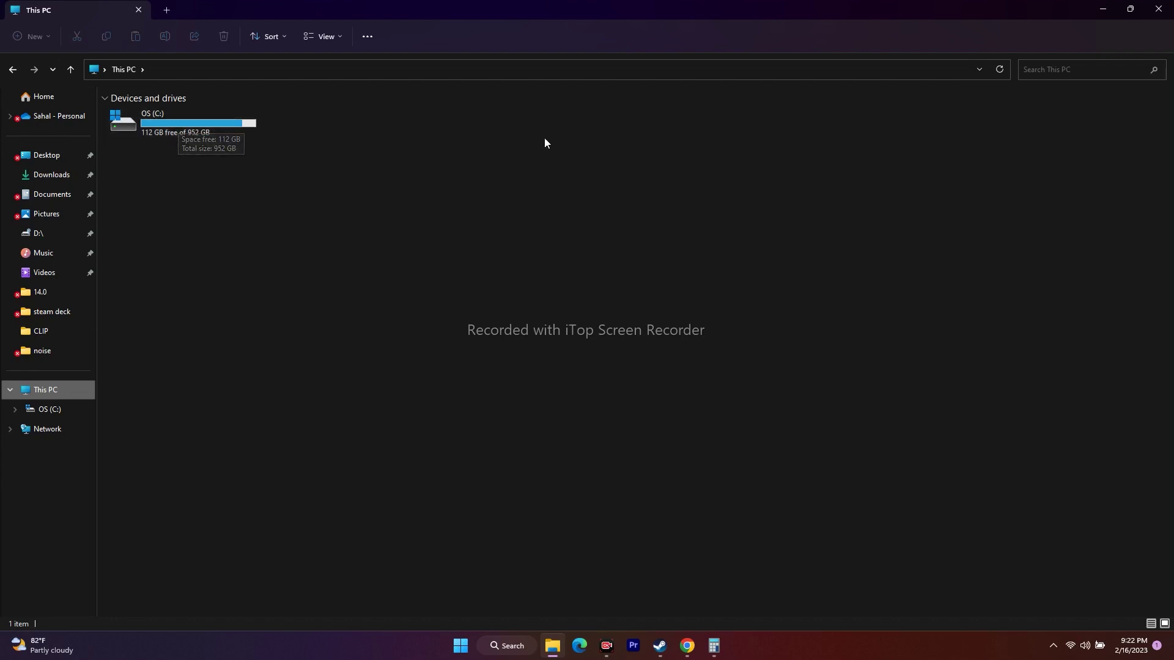
left_click(1160, 12)
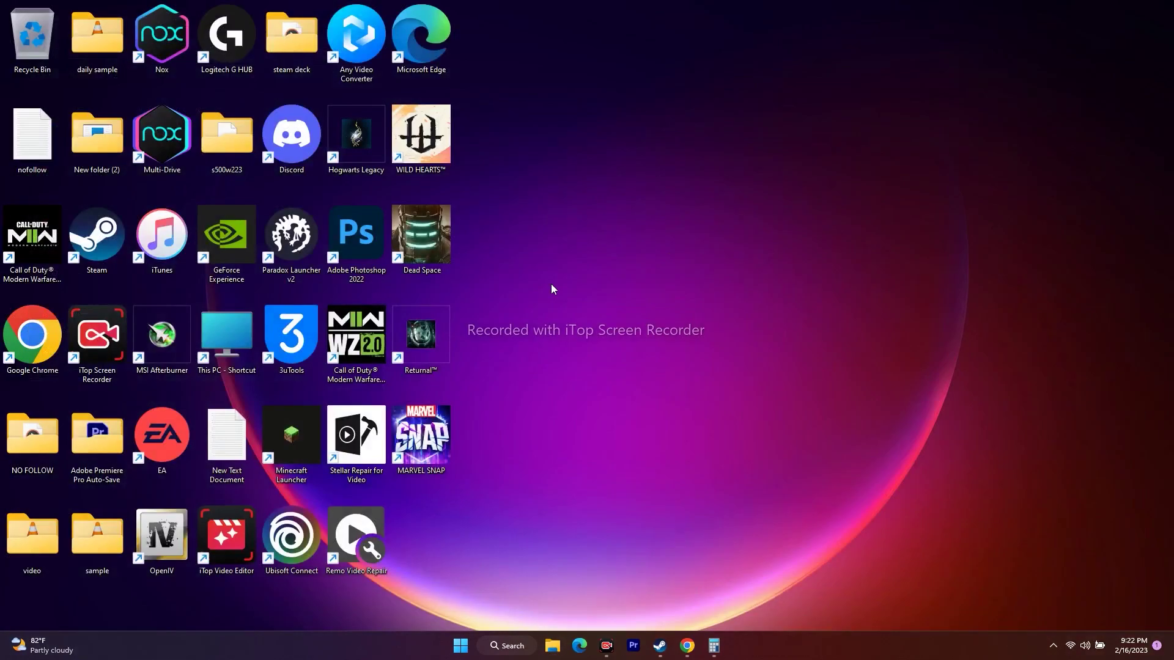
left_click(660, 646)
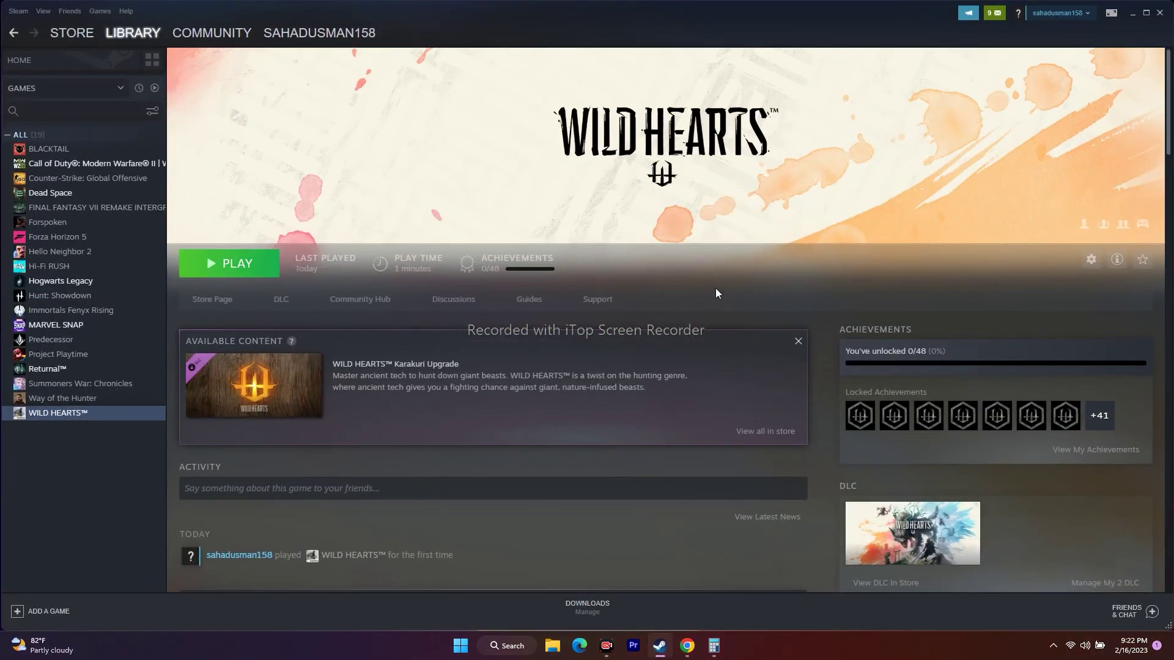